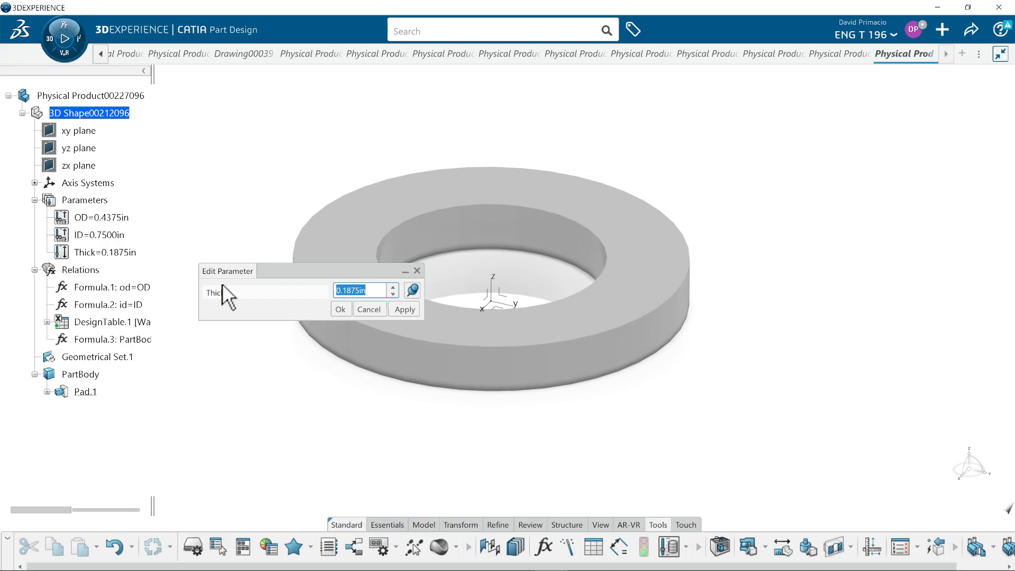
Try thicknesses of 0.5 in and 0.125 in for the washer through the Thick parameter
text(.5)
click(340, 310)
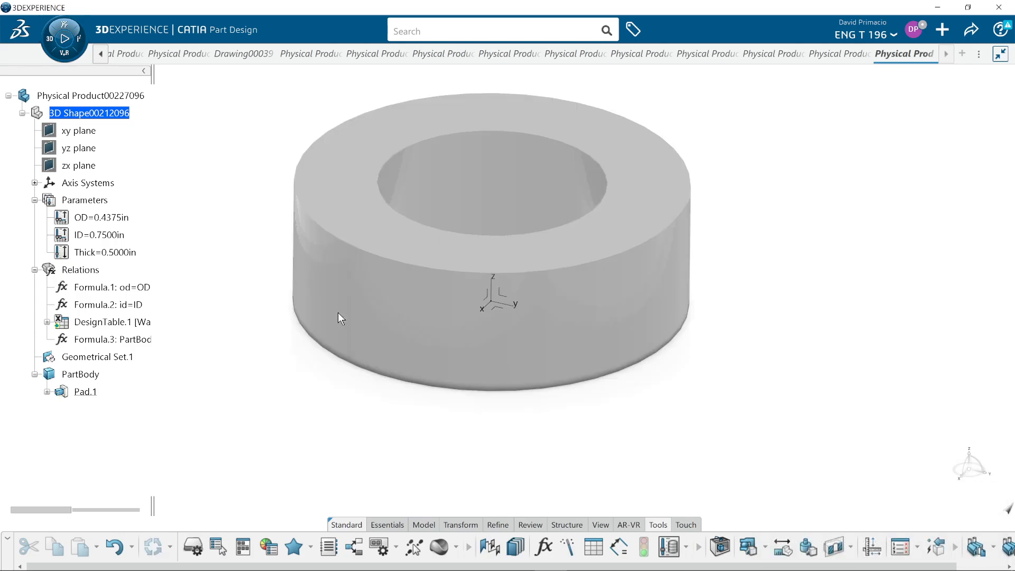
double_click(124, 253)
text(.125)
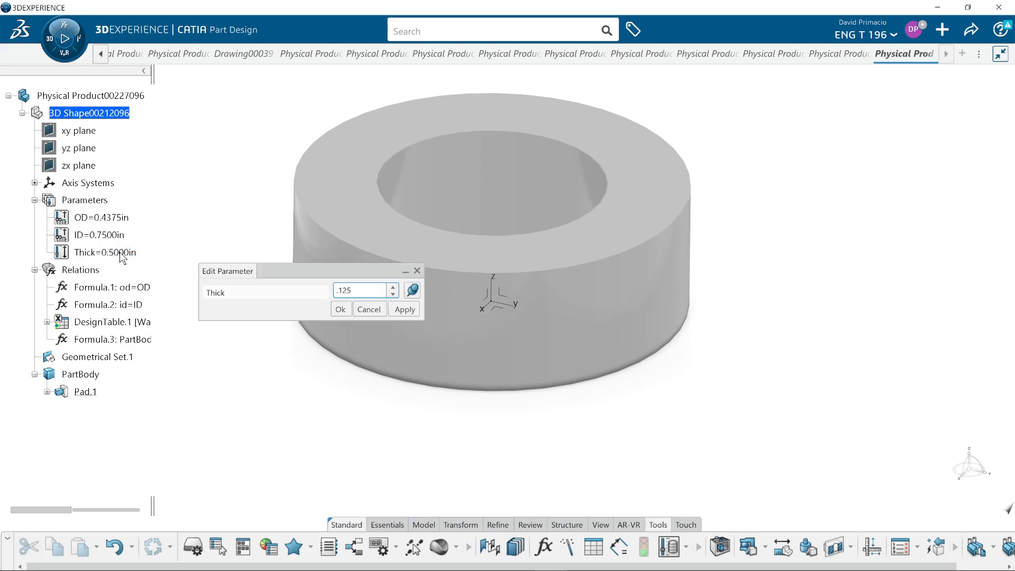
key(Return)
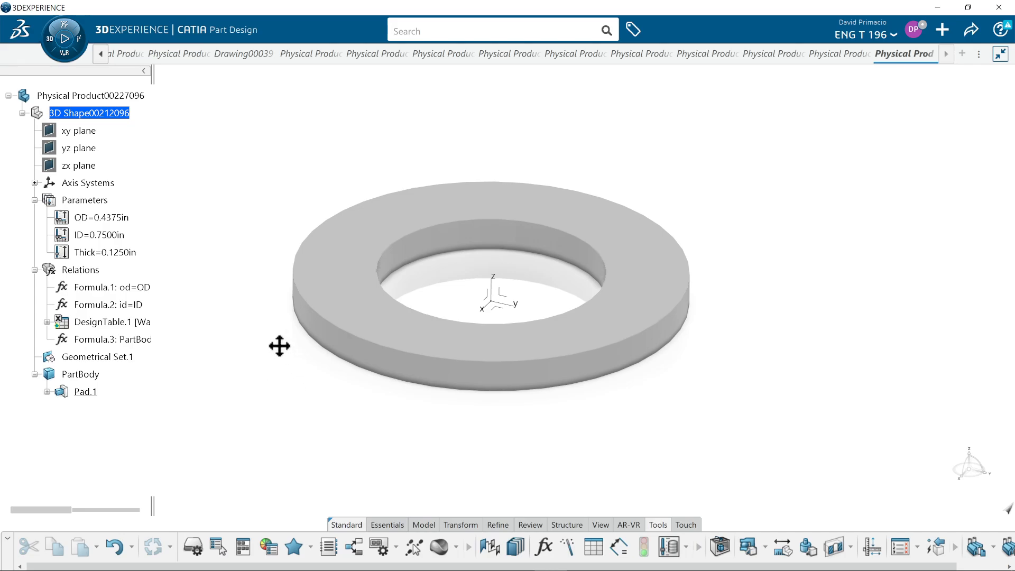
Set the washer's Thick parameter to 5/32 in
middle_drag(280, 346, 148, 263)
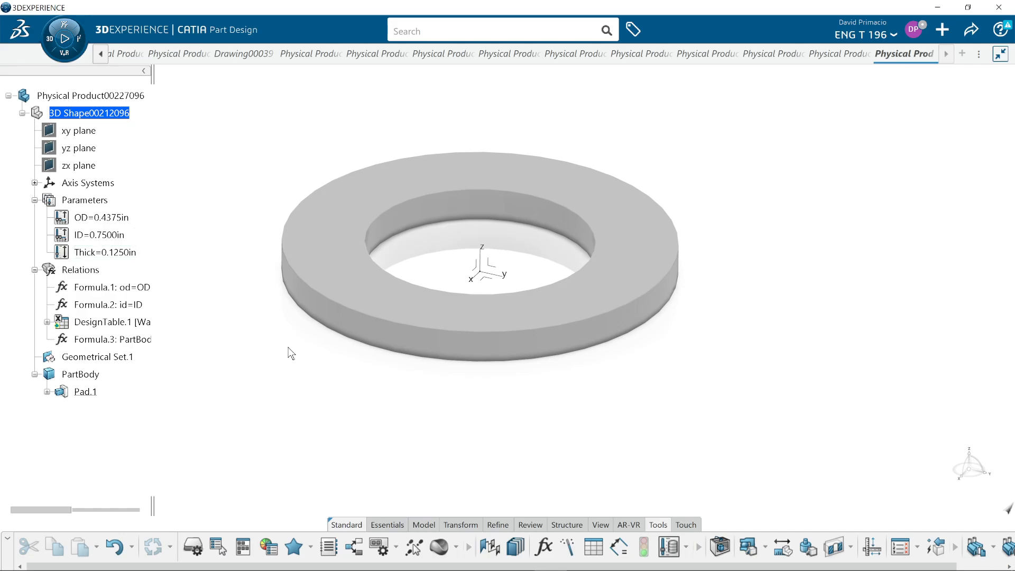
middle_drag(344, 402, 440, 465)
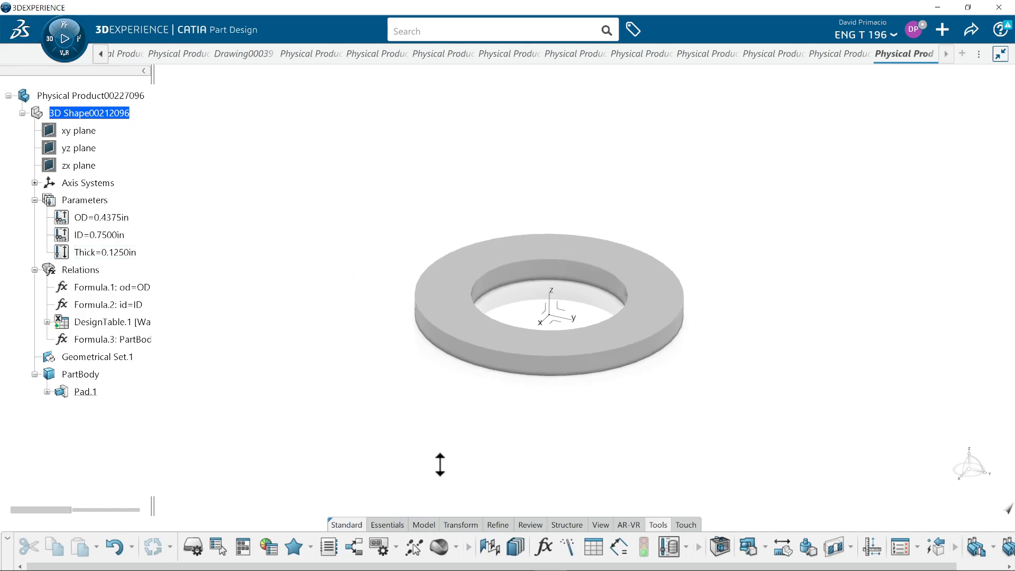
double_click(108, 253)
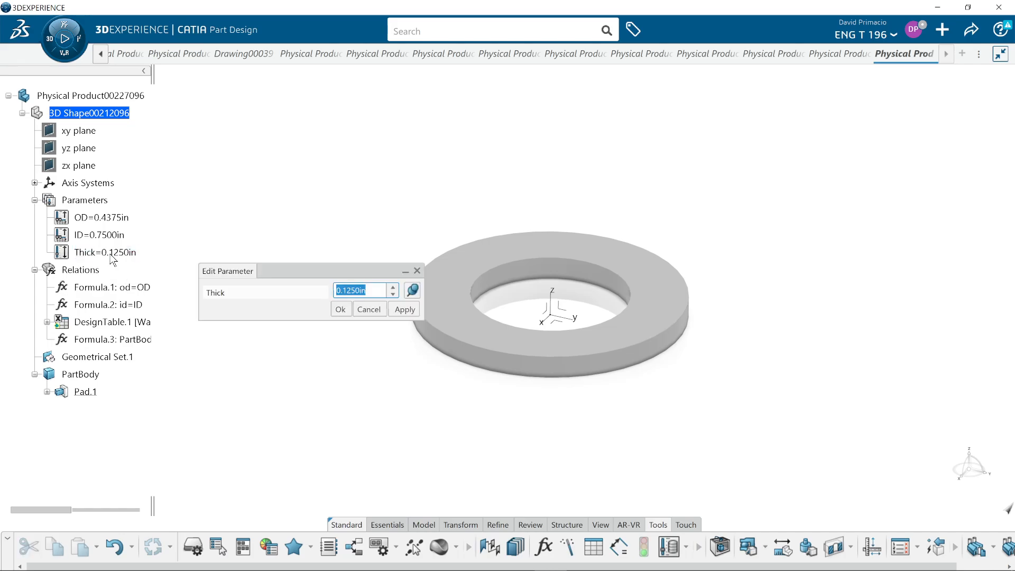
text(5/32)
key(Return)
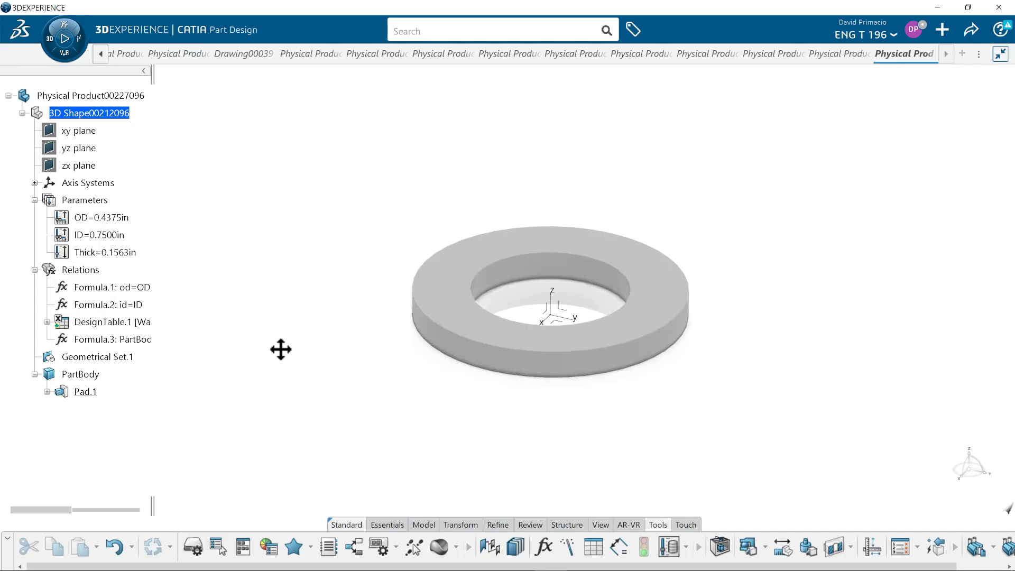
Delete the Thick parameter from the washer's parameters
middle_drag(264, 338, 246, 329)
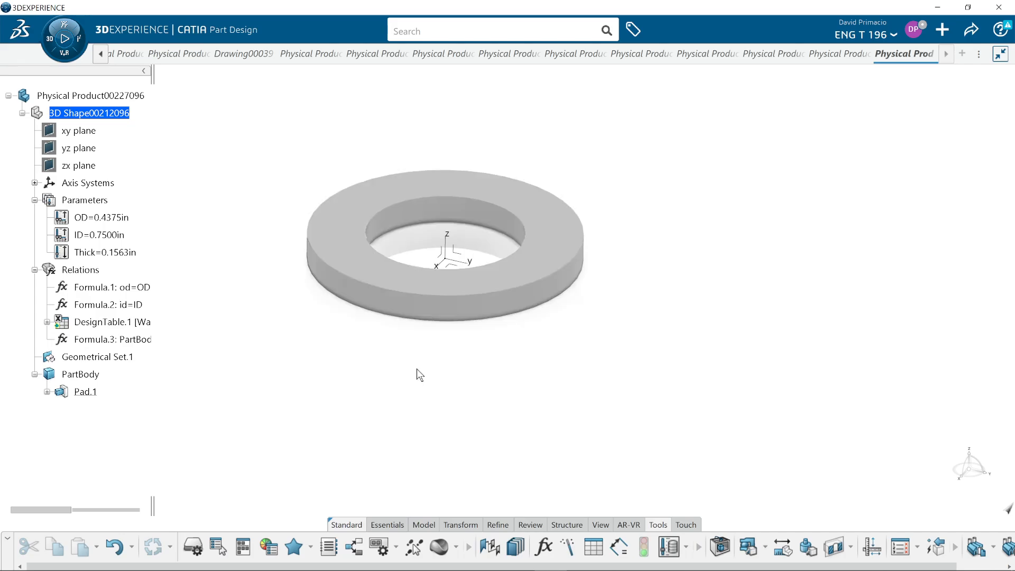
ctrl+middle_drag(423, 398, 427, 387)
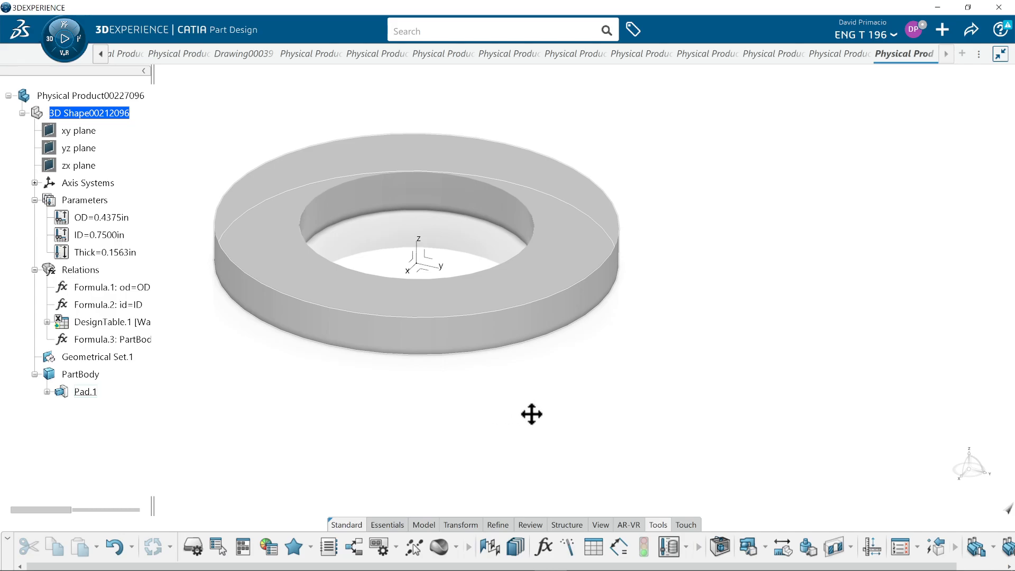
middle_drag(530, 414, 530, 414)
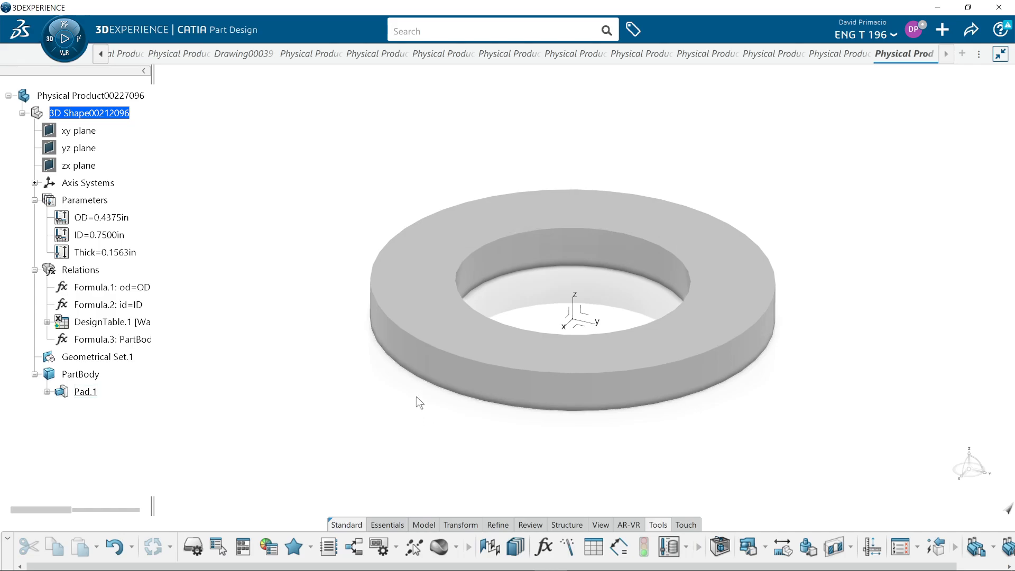
middle_drag(416, 397, 375, 380)
click(116, 253)
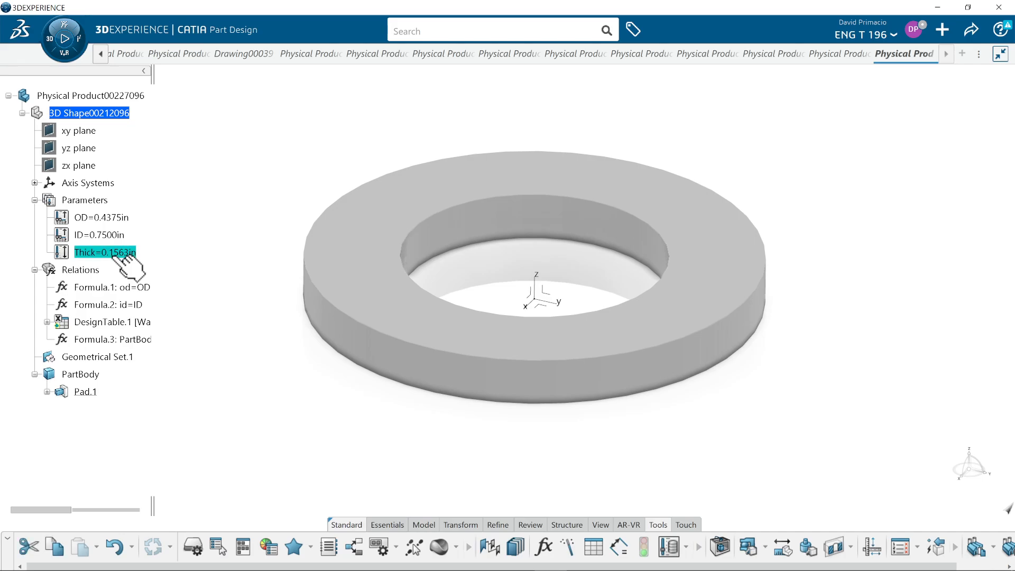
key(Delete)
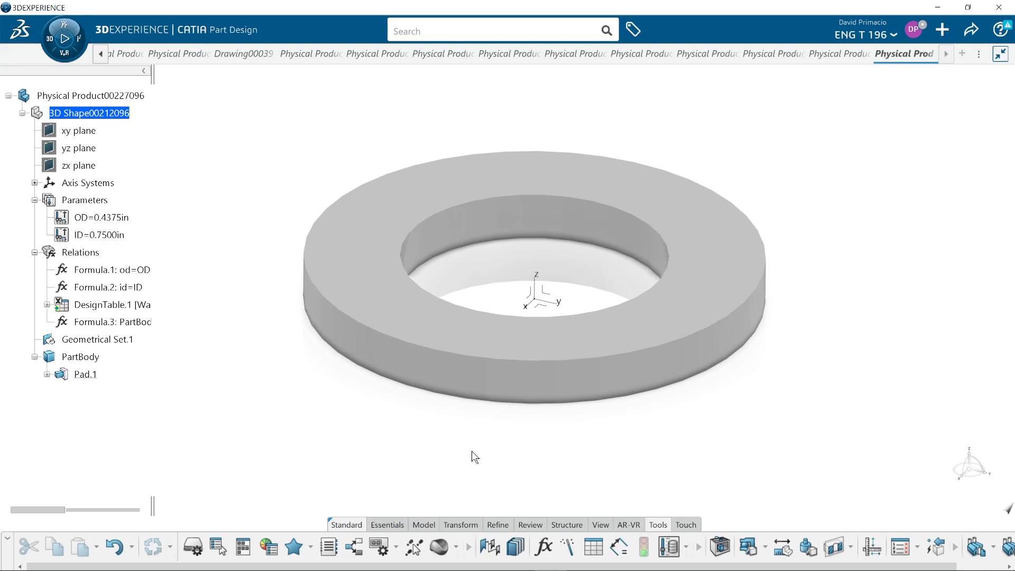
Remove the formula that drives the first limit length of Pad.1 and accept the pad definition
click(476, 389)
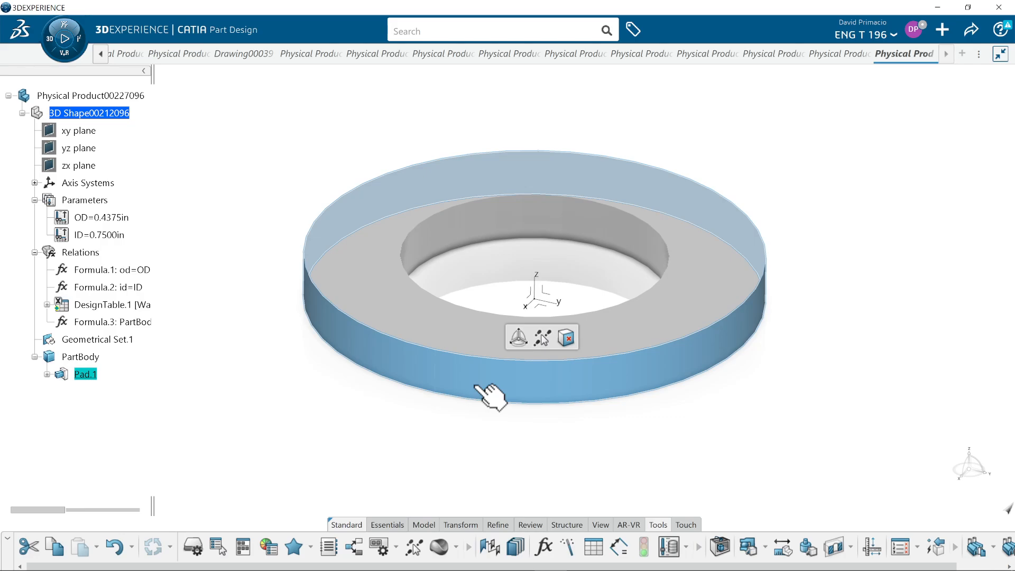
double_click(476, 389)
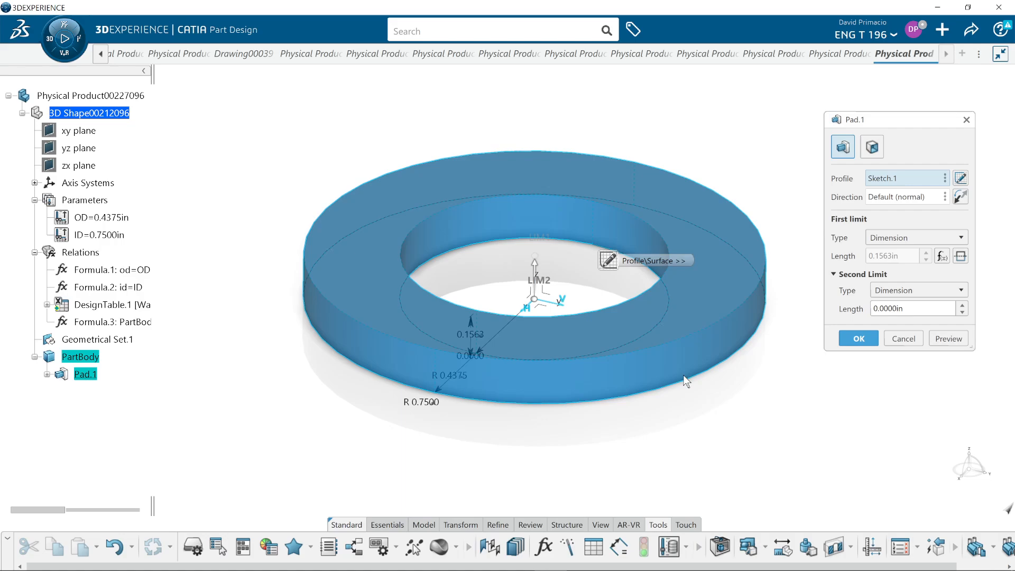
click(941, 257)
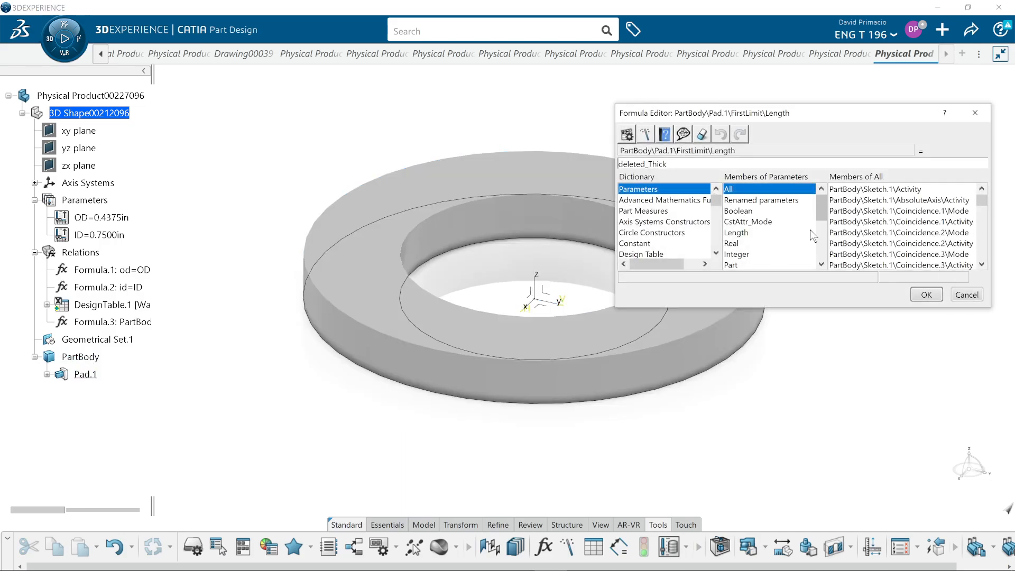
click(702, 134)
click(925, 295)
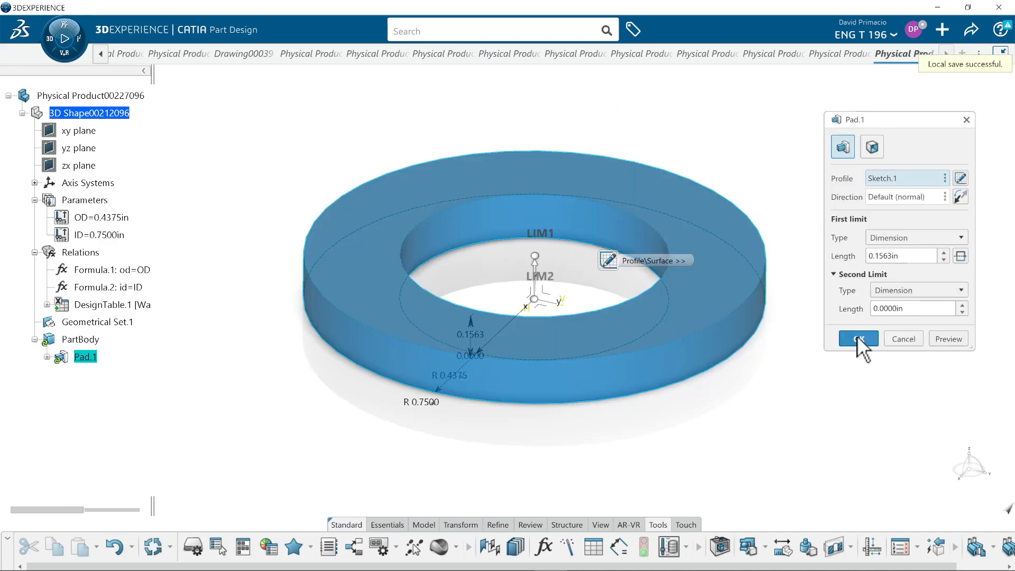
click(857, 335)
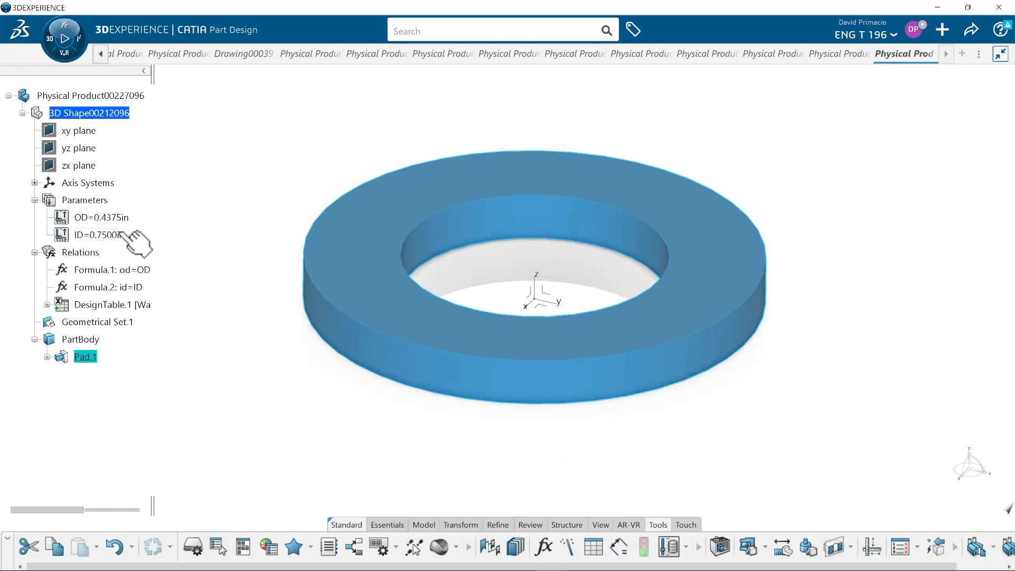
Reopen Pad.1 for editing and examine its parameters in Formulas, filtered by the Length type
double_click(397, 376)
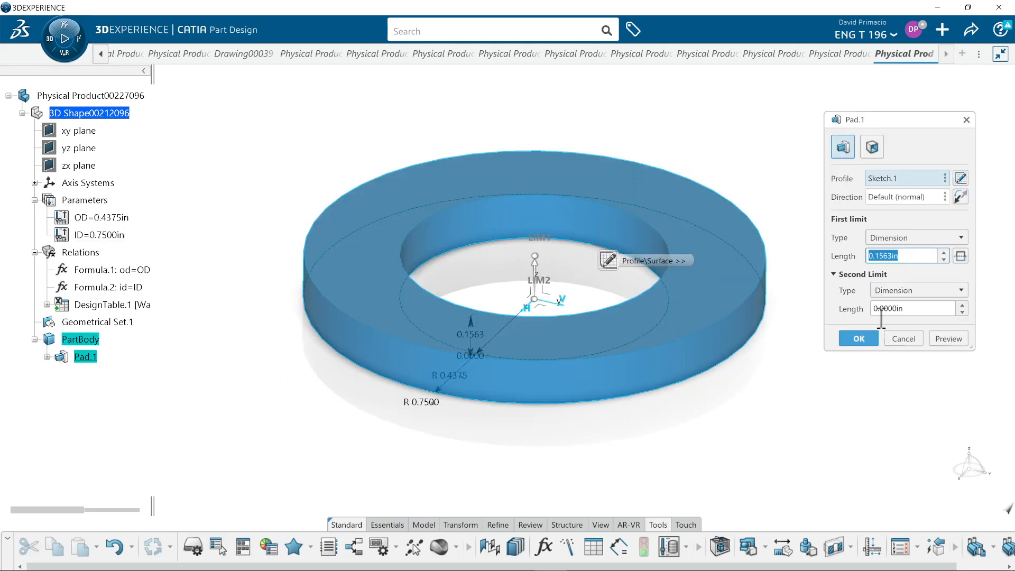
right_click(906, 254)
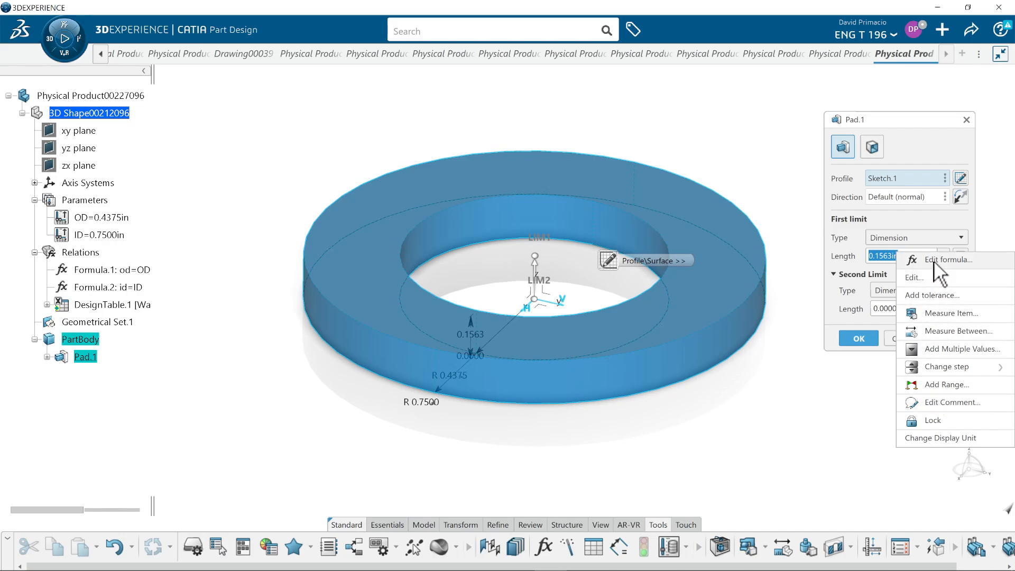
click(839, 370)
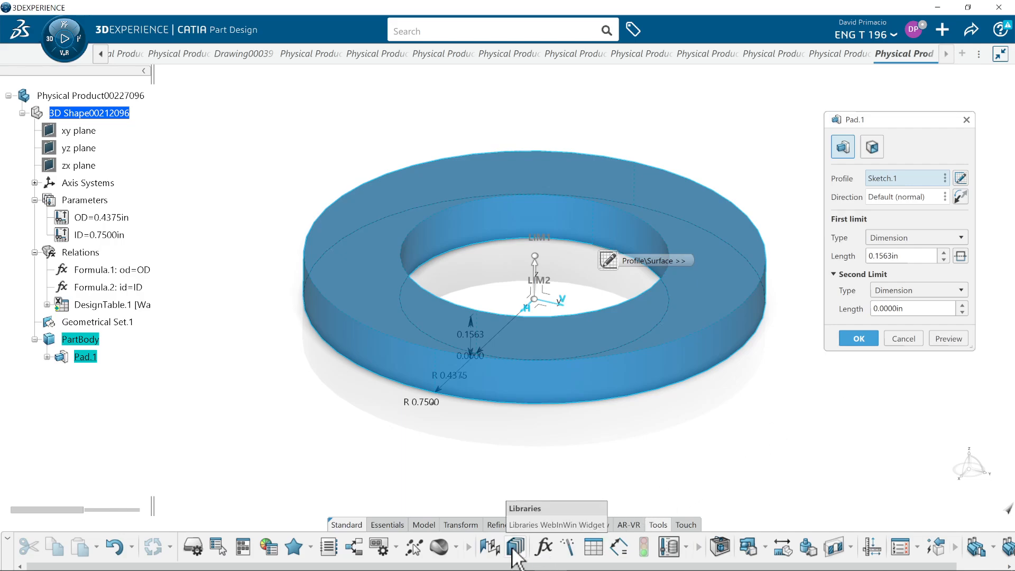
click(543, 547)
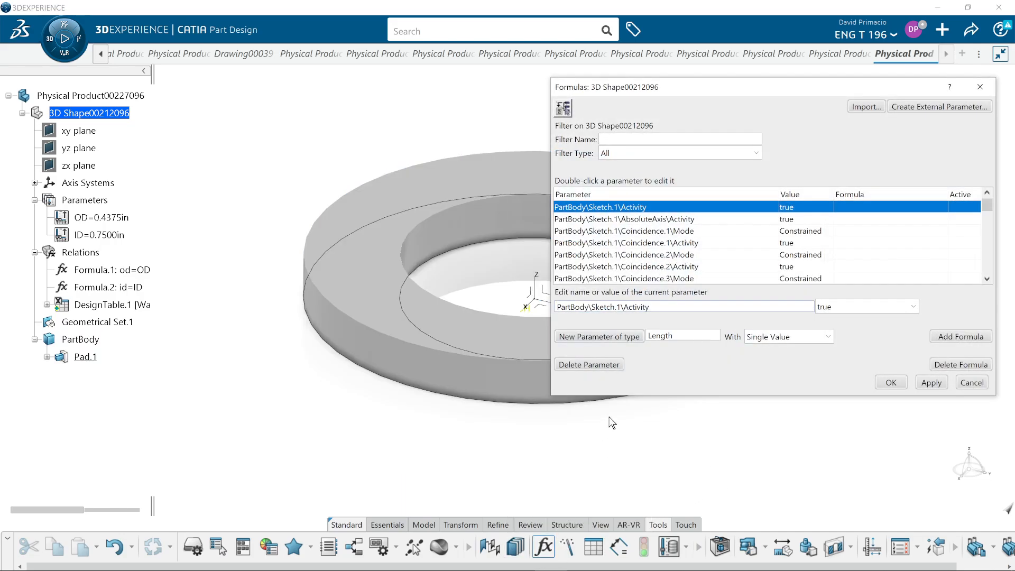
click(91, 357)
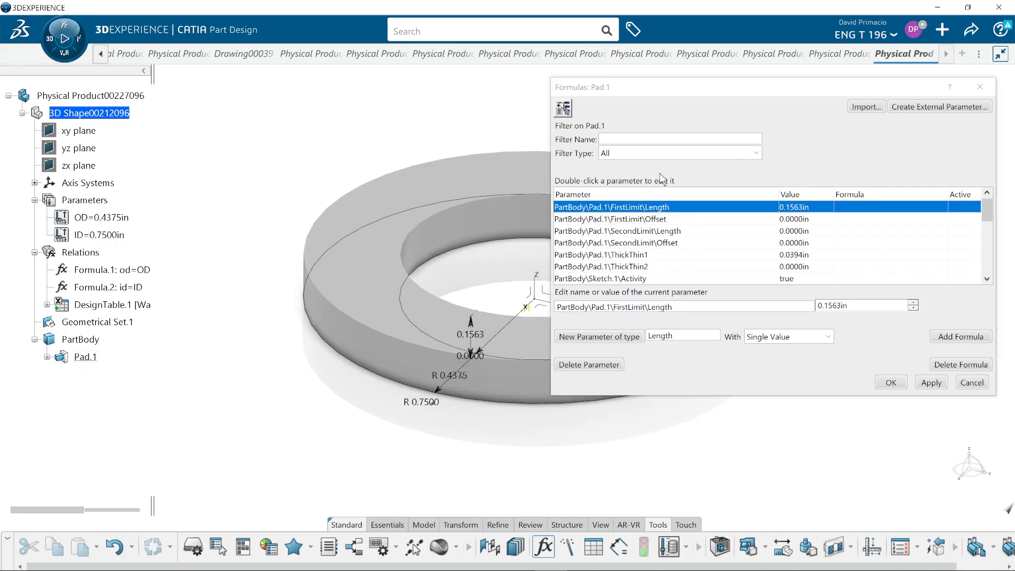
click(756, 153)
click(648, 232)
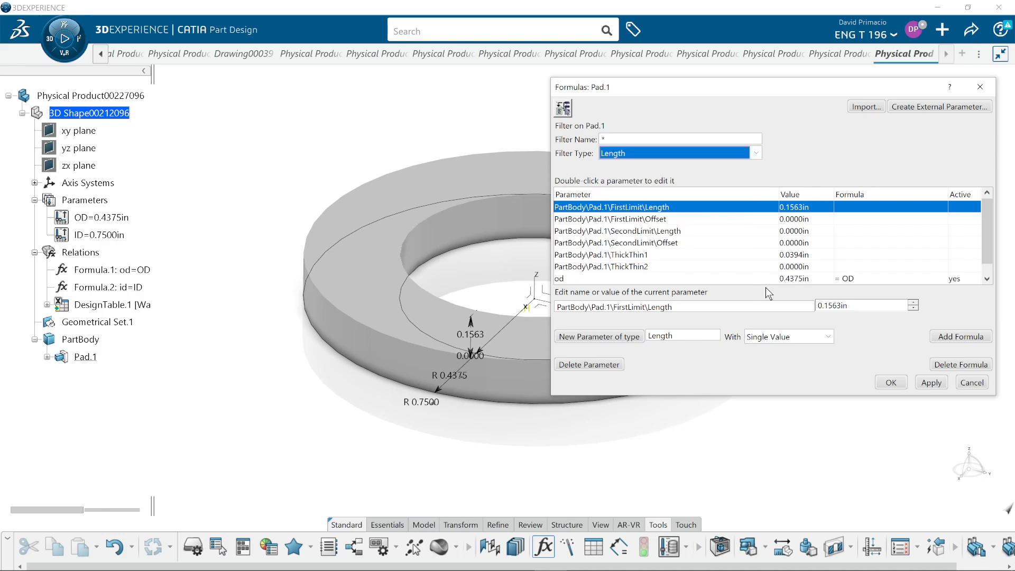
click(85, 357)
scroll(624, 262, down, 1)
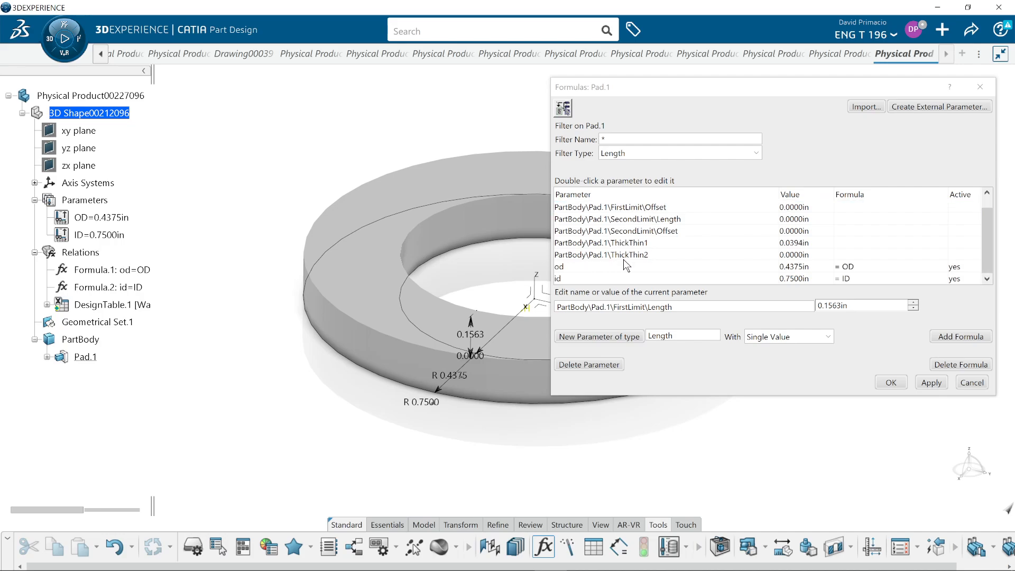
scroll(625, 262, up, 1)
scroll(686, 262, down, 1)
scroll(687, 261, up, 1)
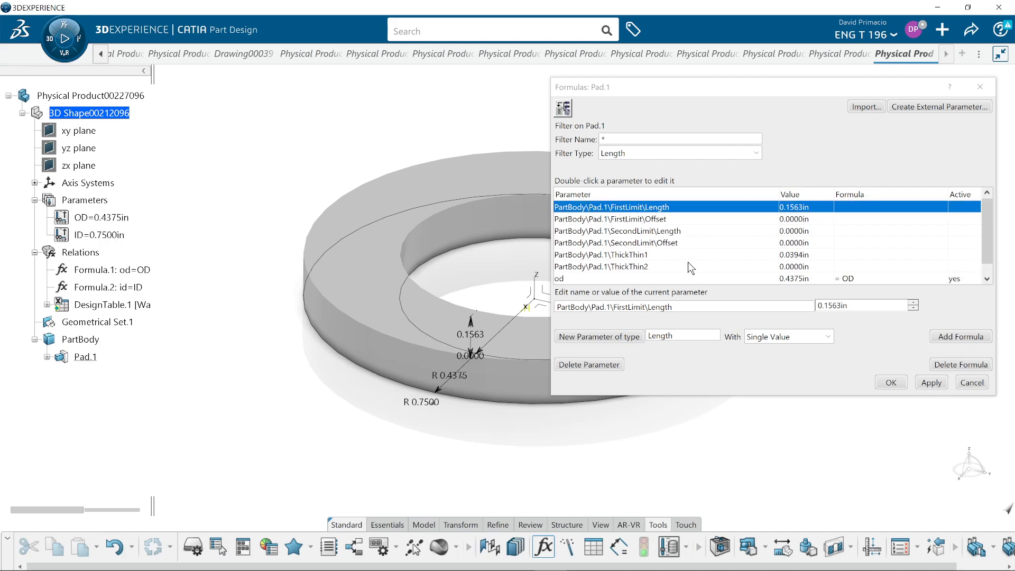
Compare the unfiltered parameter list of Pad.1 with its Length-only list and leave Formulas without changes
click(658, 153)
click(658, 154)
click(659, 161)
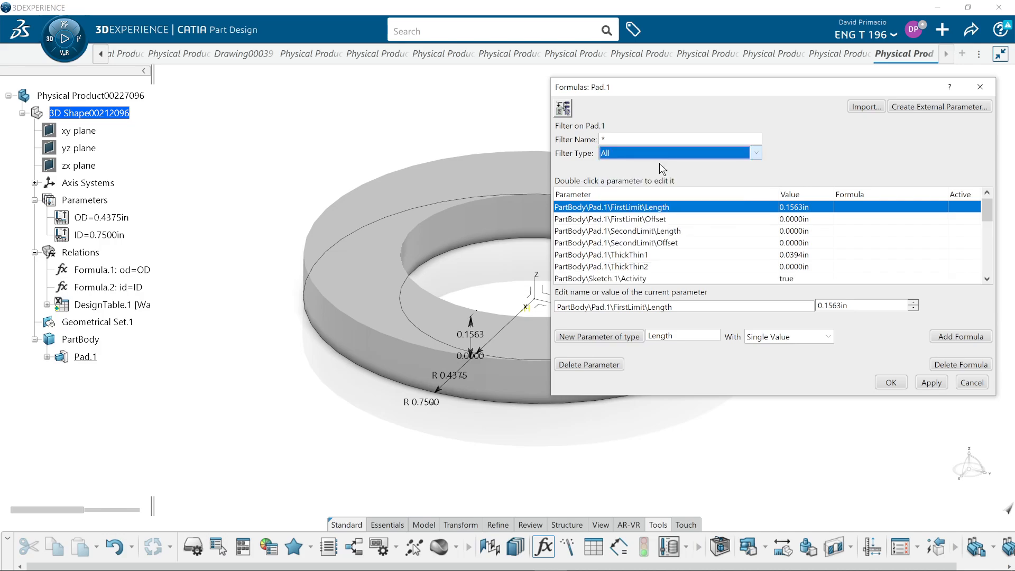
scroll(734, 249, down, 3)
scroll(734, 250, up, 2)
scroll(734, 249, up, 4)
click(649, 154)
click(632, 231)
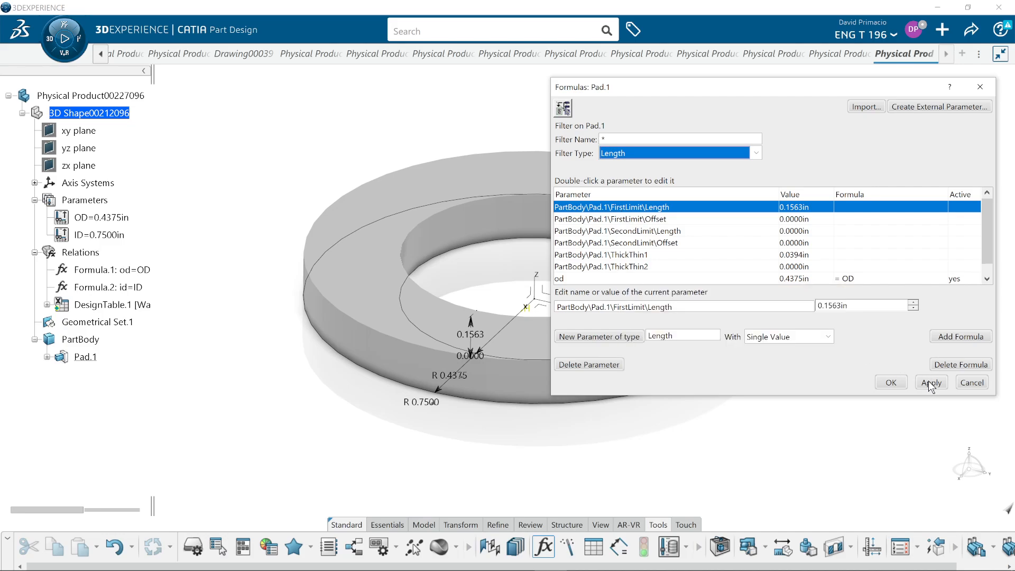
click(964, 389)
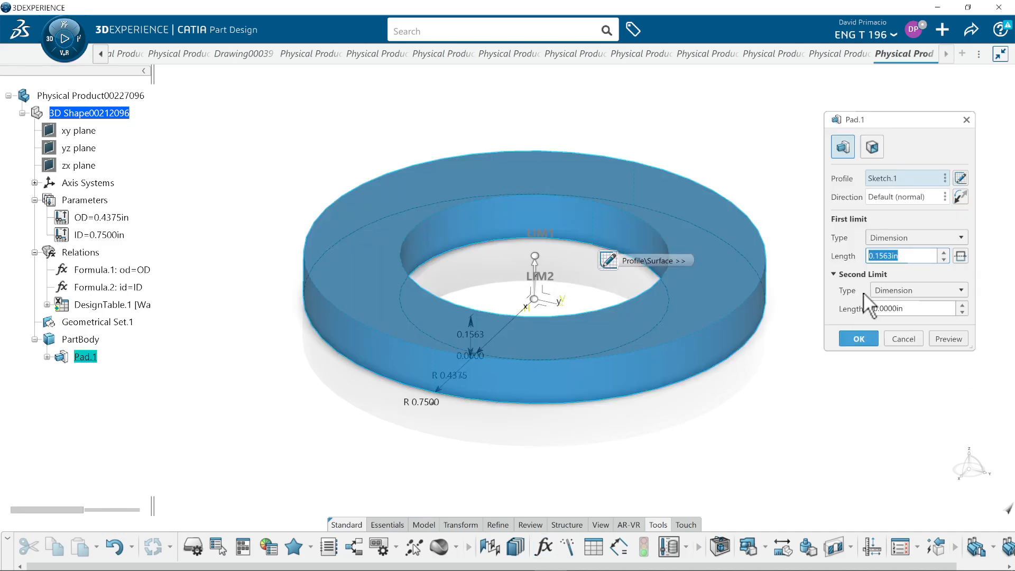
right_click(926, 256)
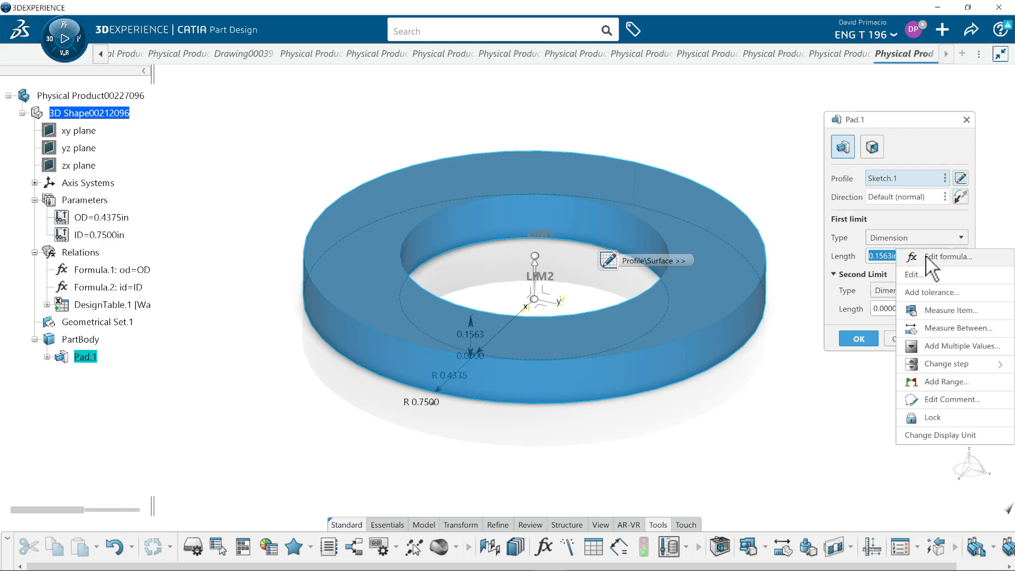
click(927, 257)
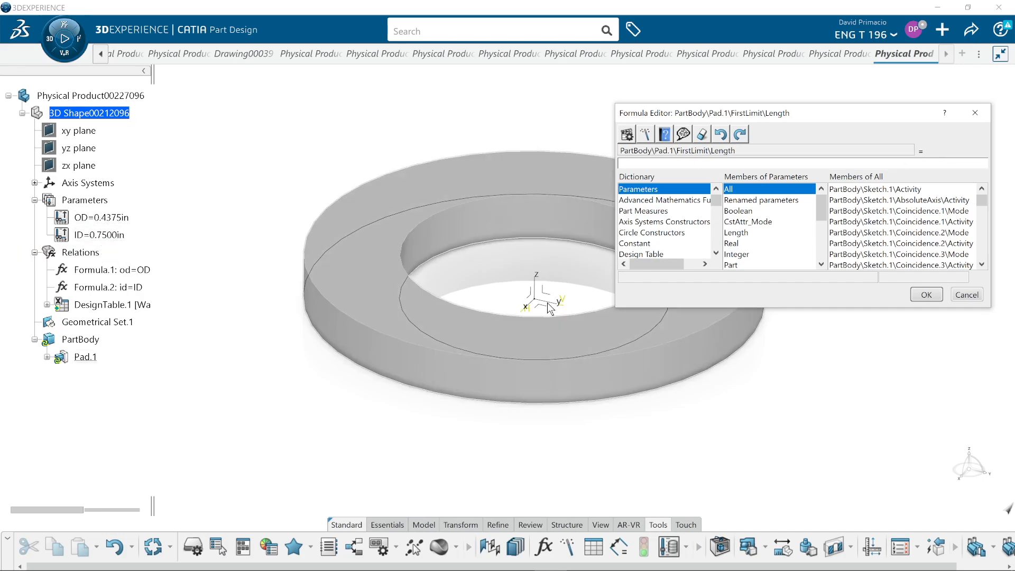
click(972, 296)
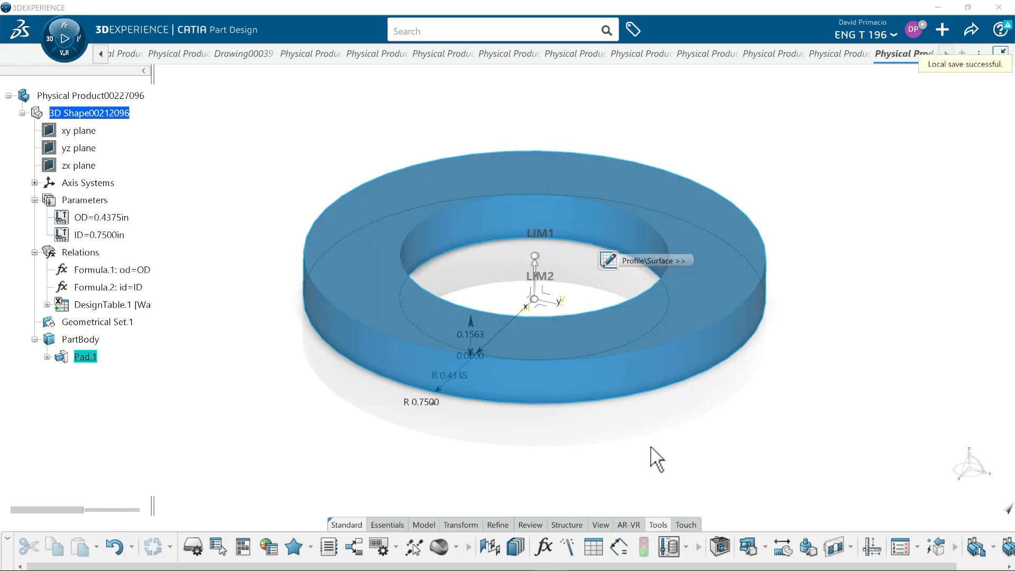
Create a single-value Length parameter named THICK with a value of 0.2 in
click(546, 548)
click(608, 339)
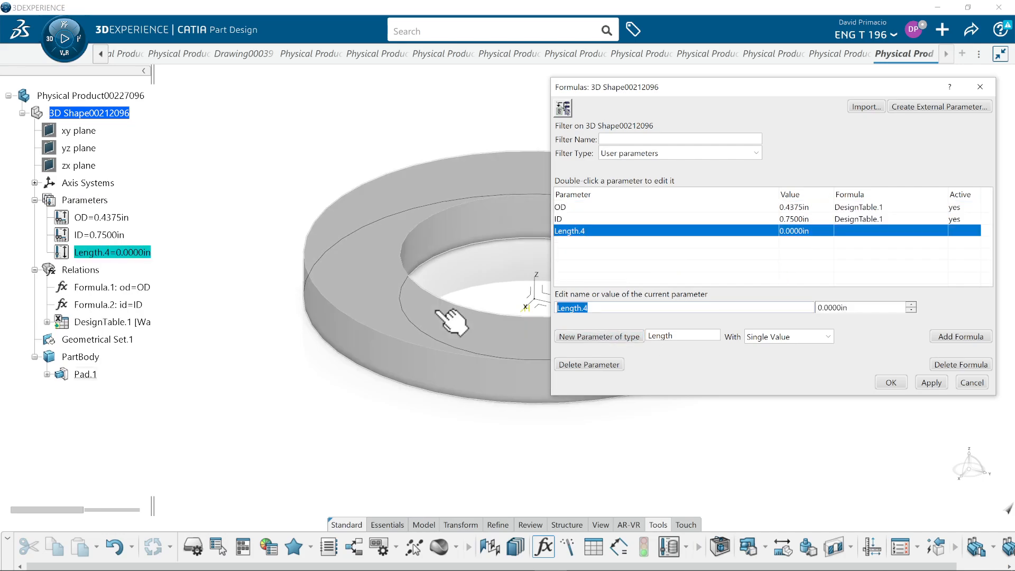
key(Caps_Lock)
text(THICK)
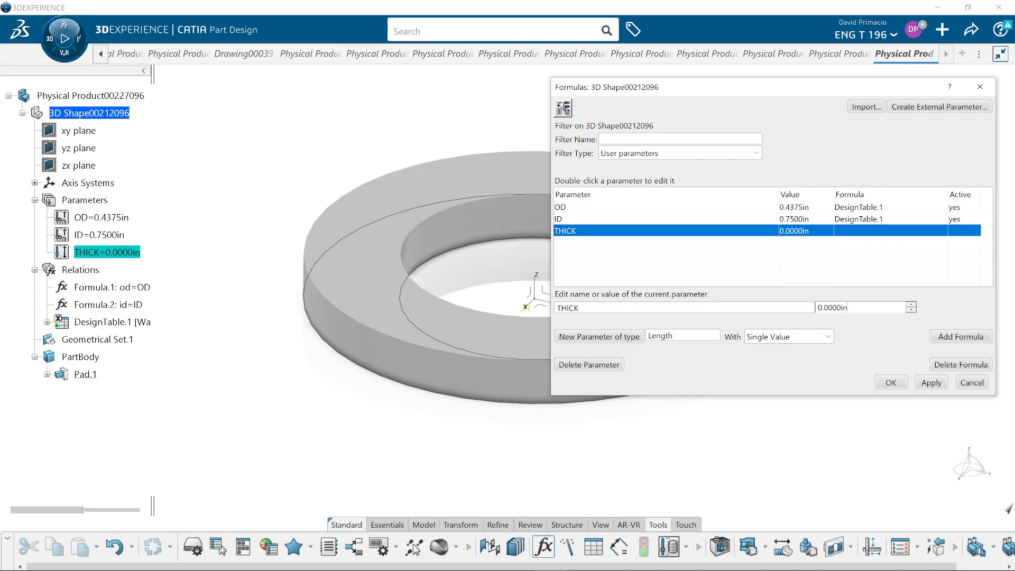
double_click(863, 308)
text(.2)
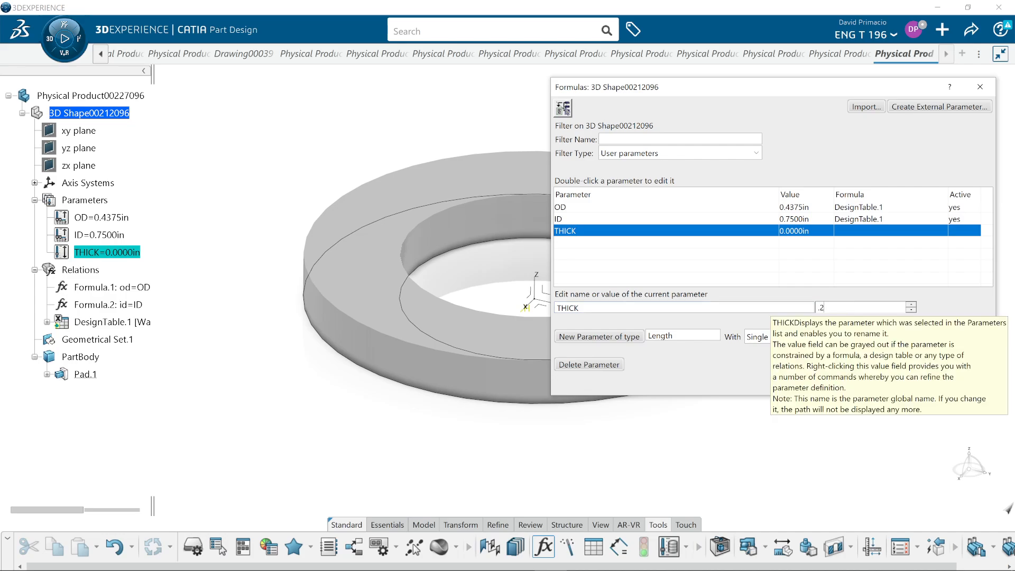
key(Return)
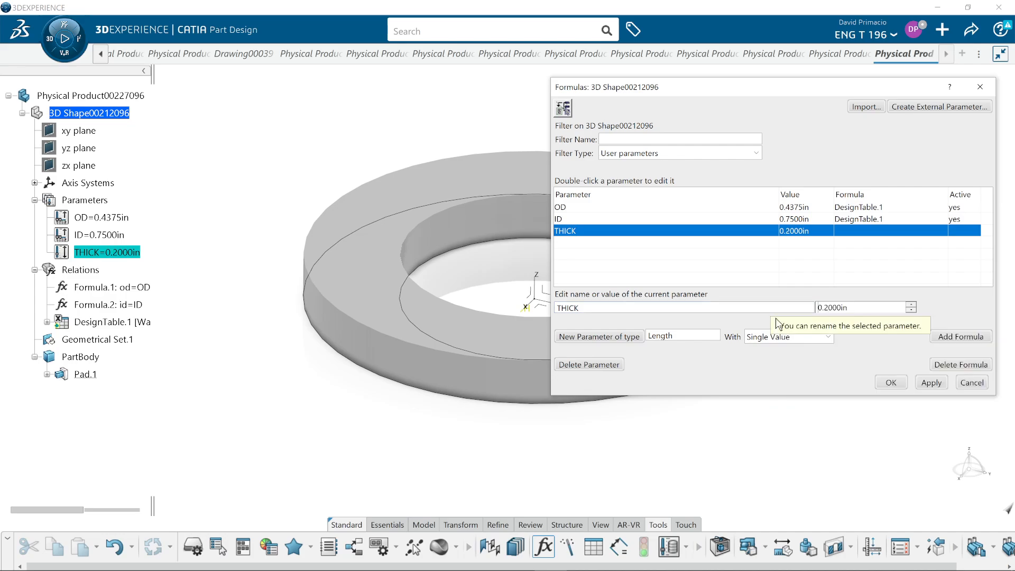
Accept the Formulas changes, then cancel the edit of Pad.1
click(892, 383)
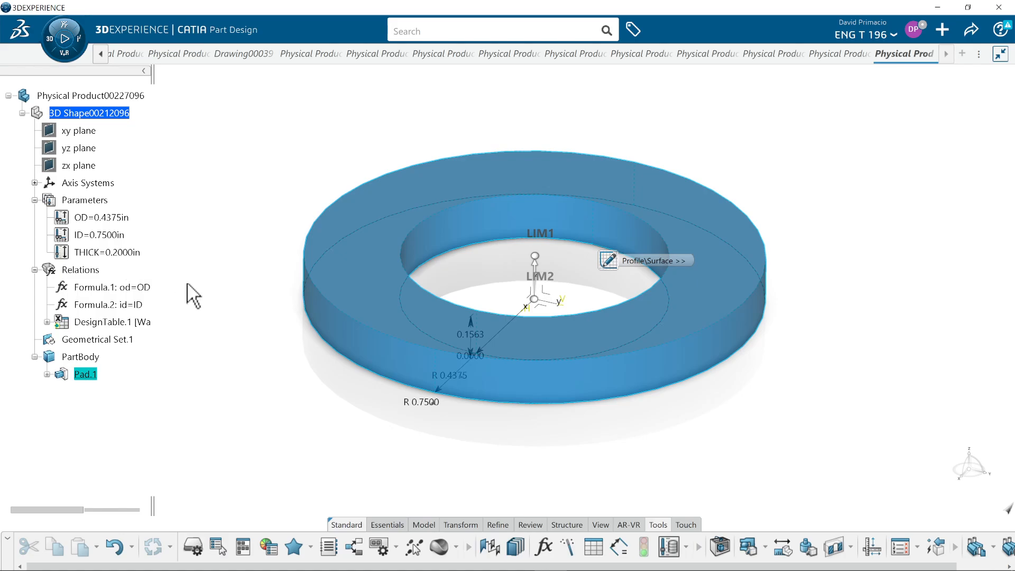
middle_drag(262, 375, 270, 377)
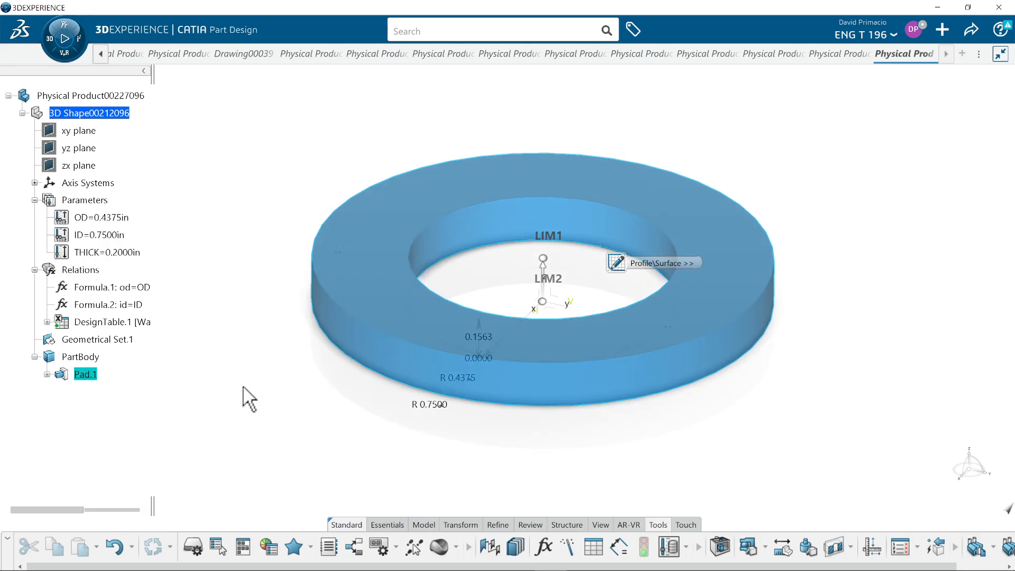
key(Escape)
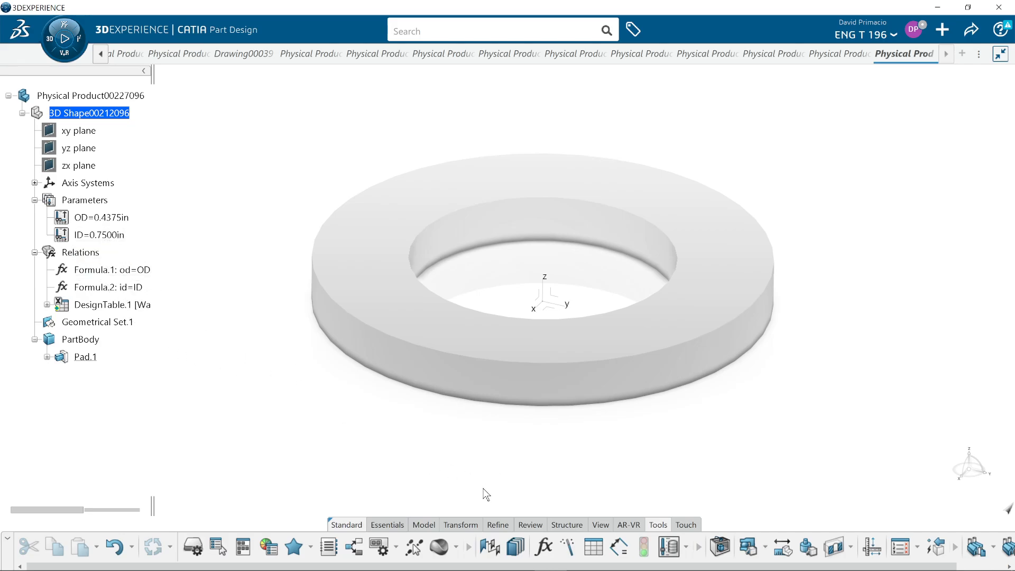
Create a single-value Length parameter named THICK for the 3D shape and accept it in Formulas
click(544, 547)
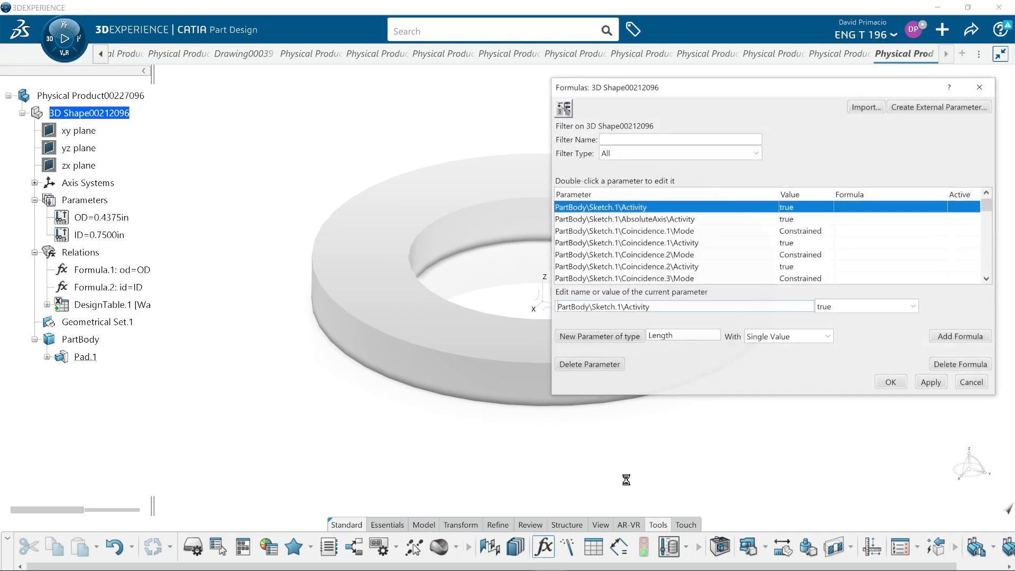
click(608, 341)
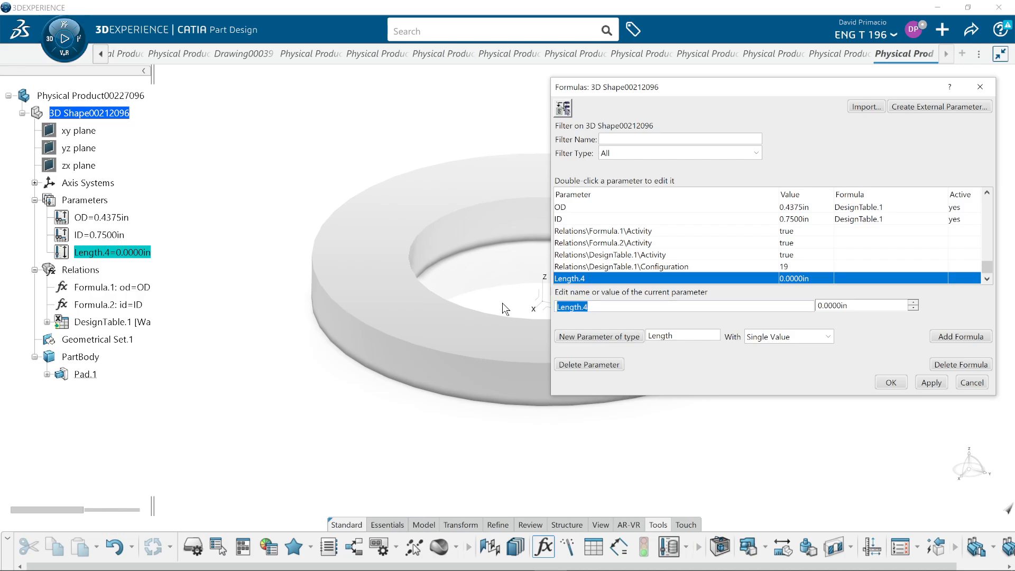
key(Caps_Lock)
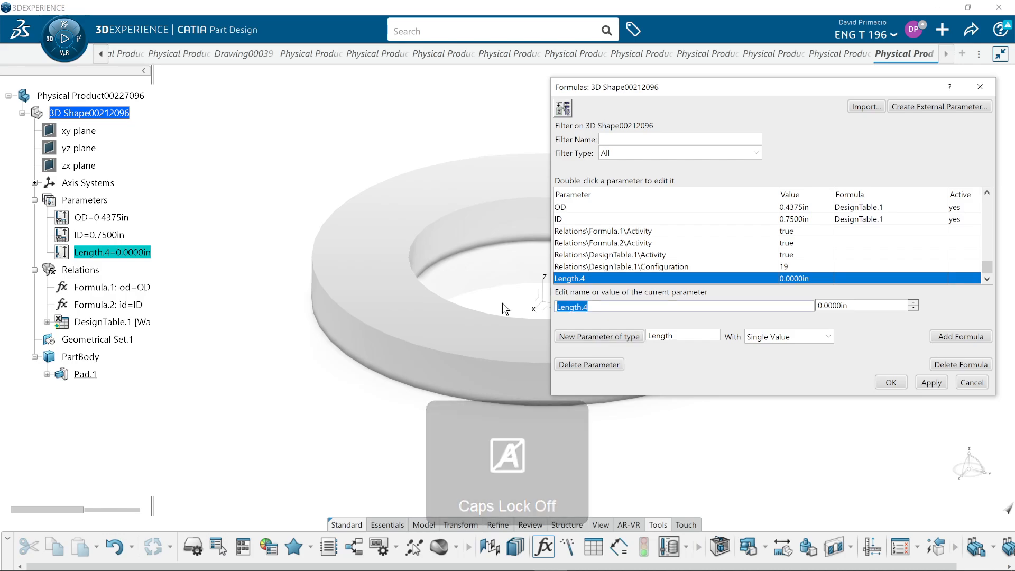
text(thn)
key(BackSpace)
key(Caps_Lock)
text(TH)
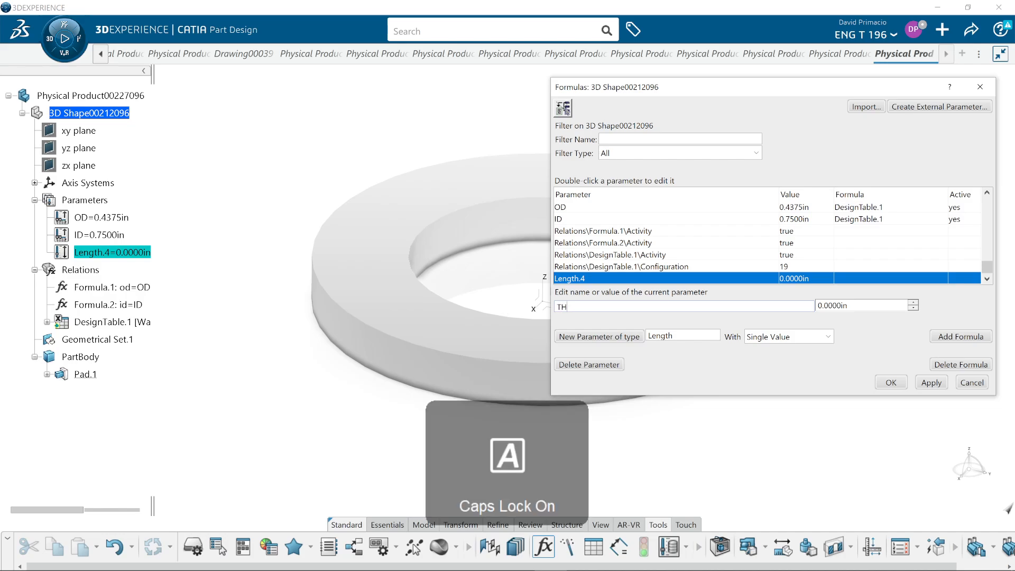
text(ICK)
key(Return)
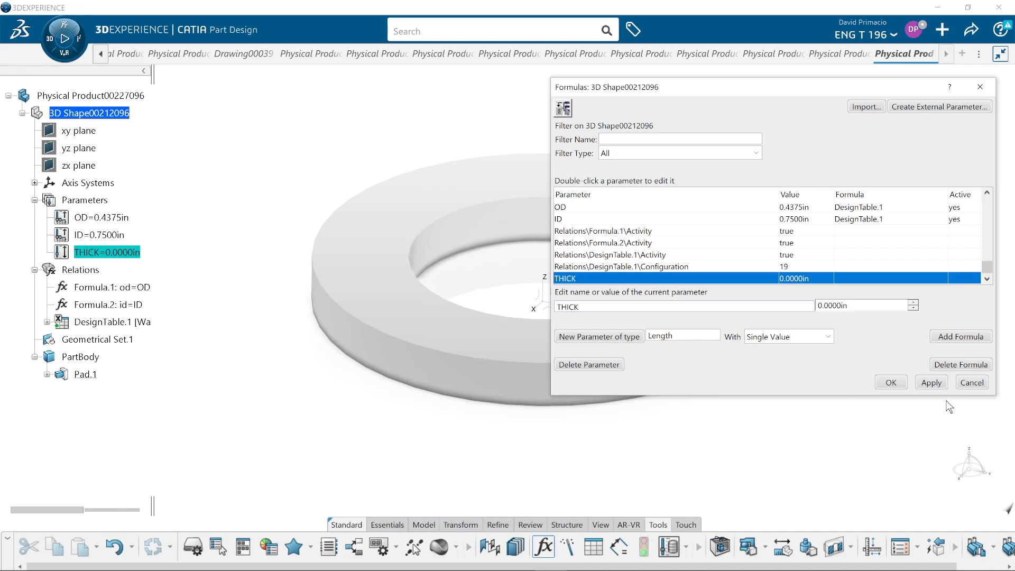
click(931, 382)
click(892, 383)
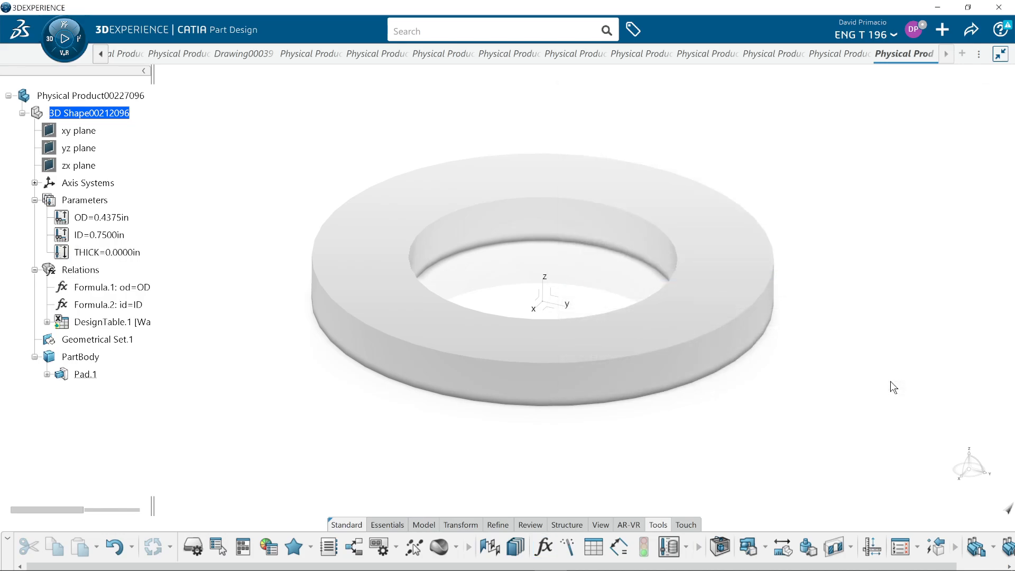
Set the value of the THICK parameter to 0.2 in
double_click(108, 253)
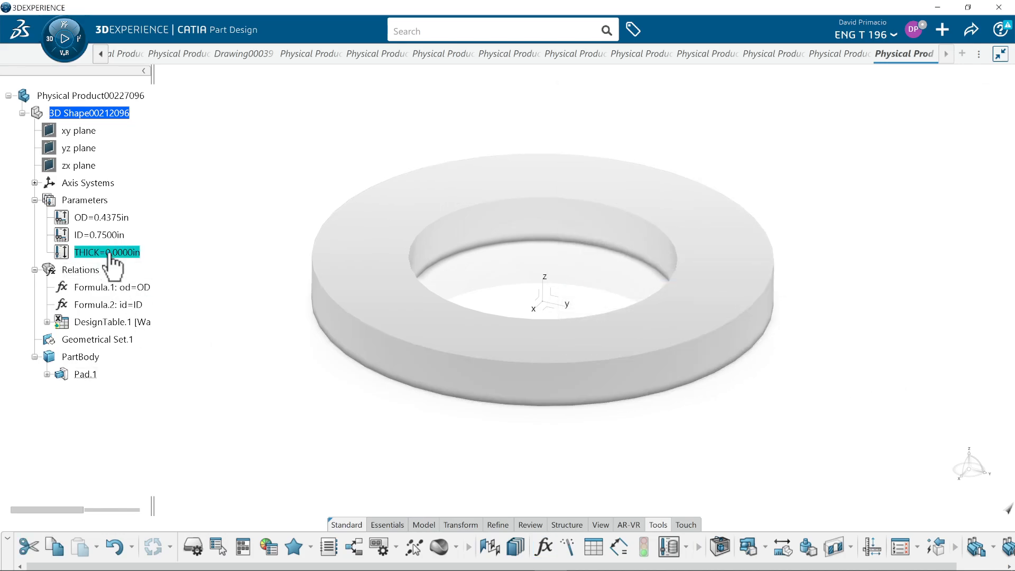
text(0.2)
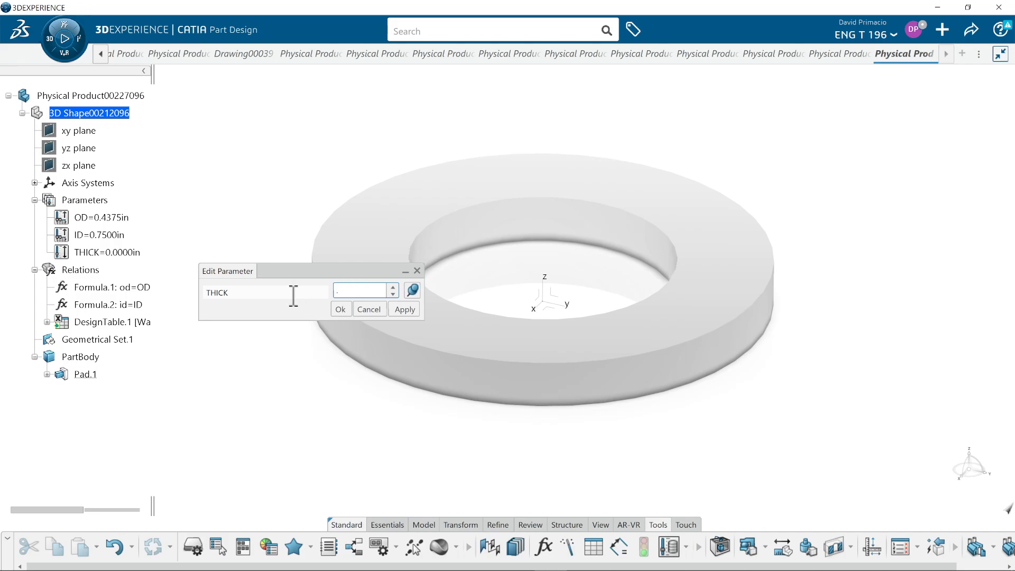
key(Return)
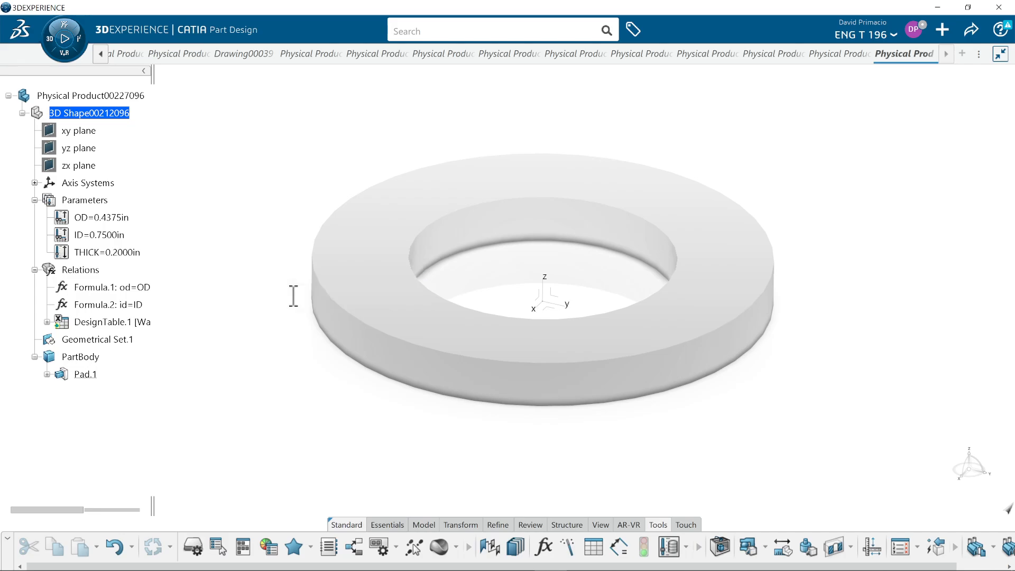
Try THICK values of 0.5 in and 1 in, and restore the parameter to 0.2 in
double_click(128, 254)
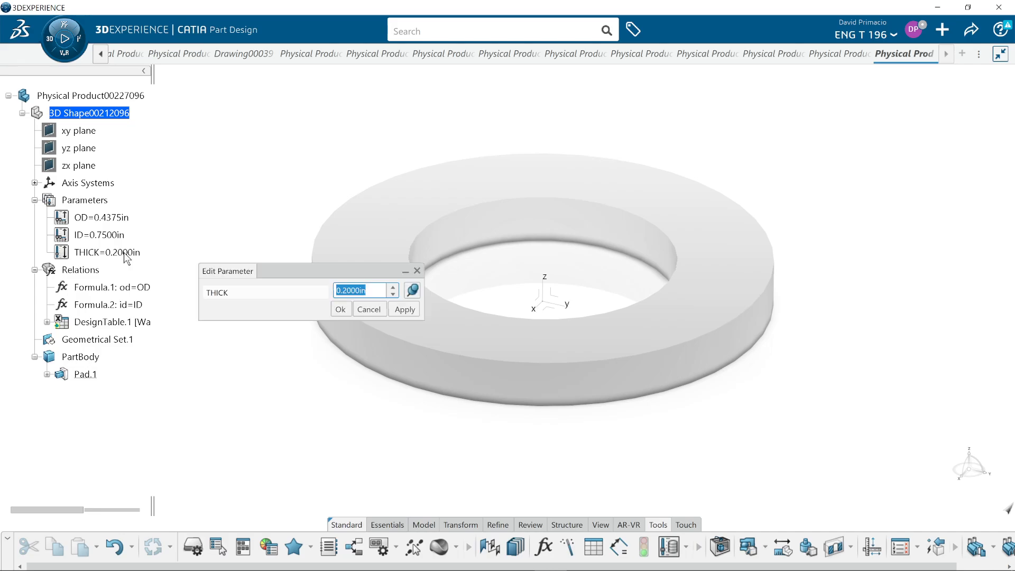
text(0.5)
key(Return)
click(128, 255)
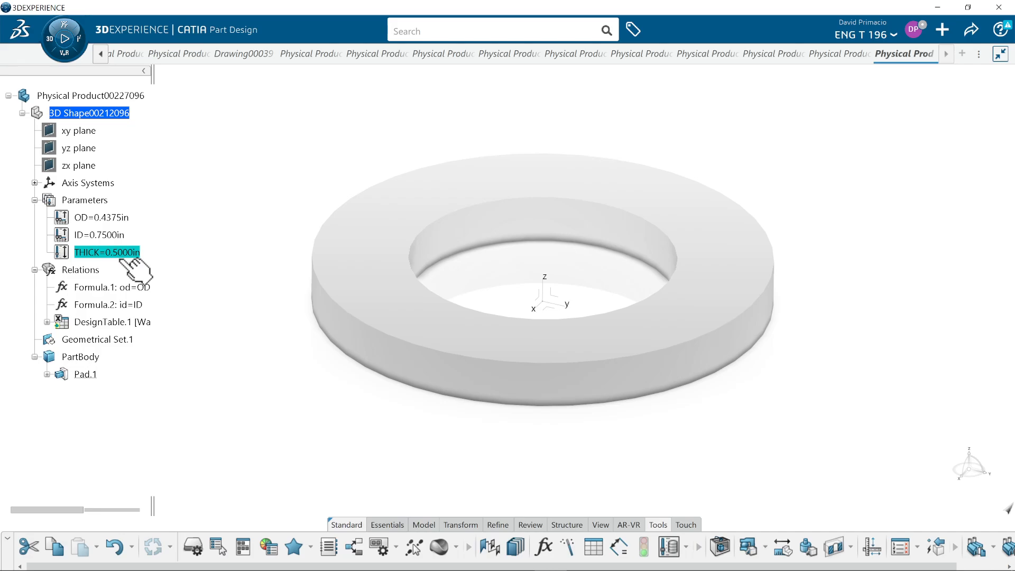
double_click(126, 257)
text(1)
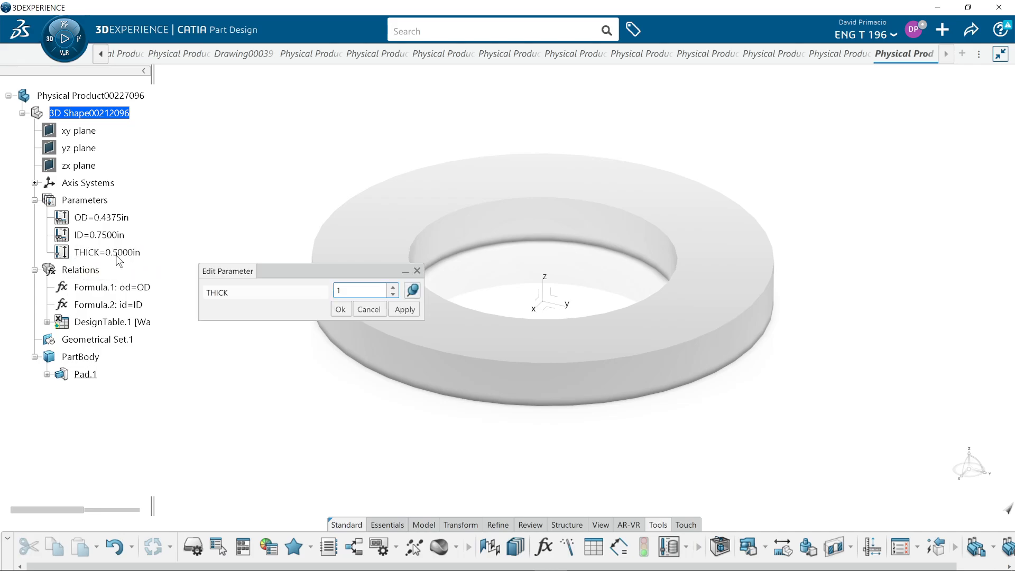
key(Return)
double_click(116, 254)
text(.2)
key(Return)
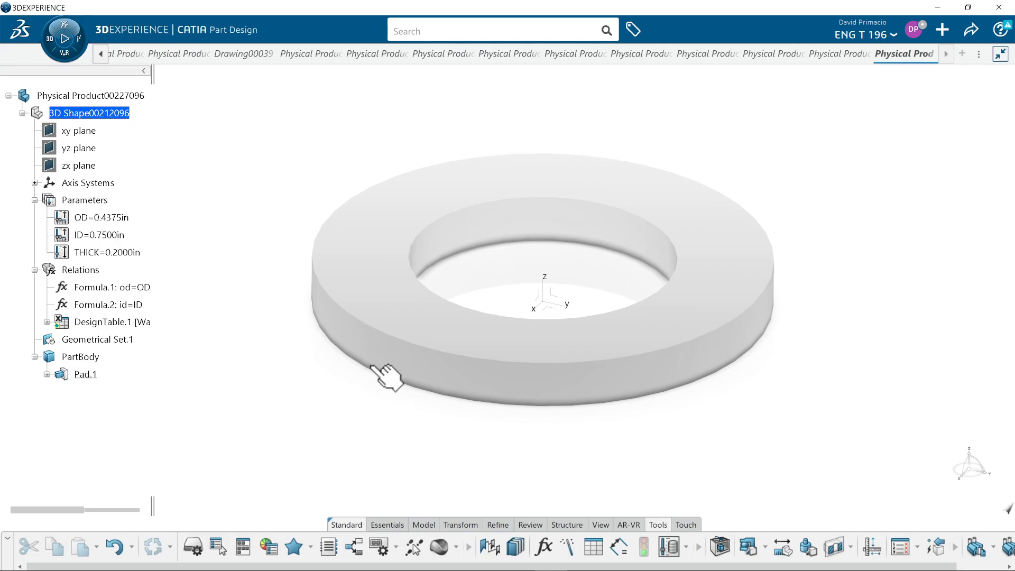
Drive the first limit length of Pad.1 with a formula equal to THICK, accept the pad, and view the full relation in the tree
double_click(404, 369)
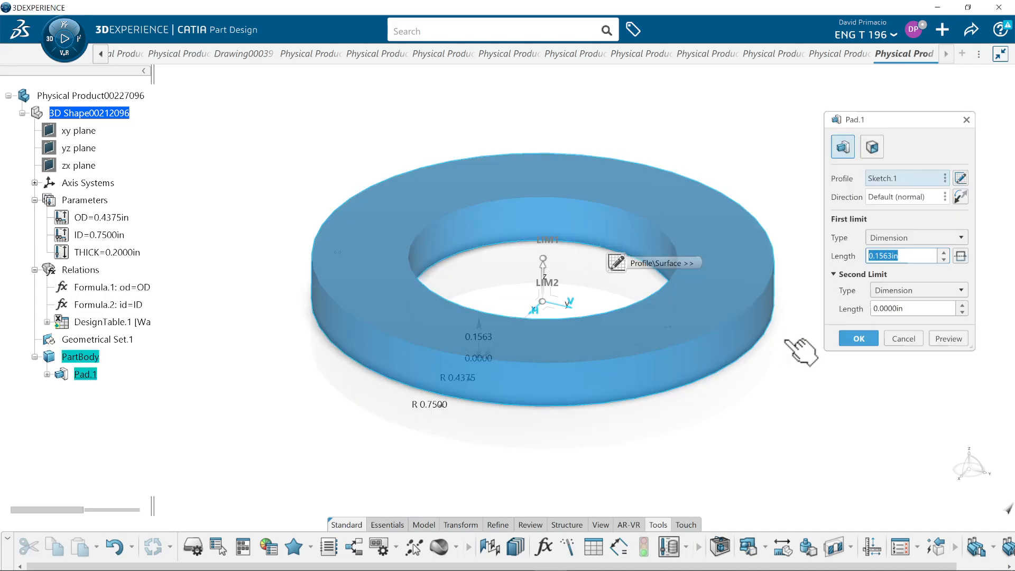
right_click(907, 256)
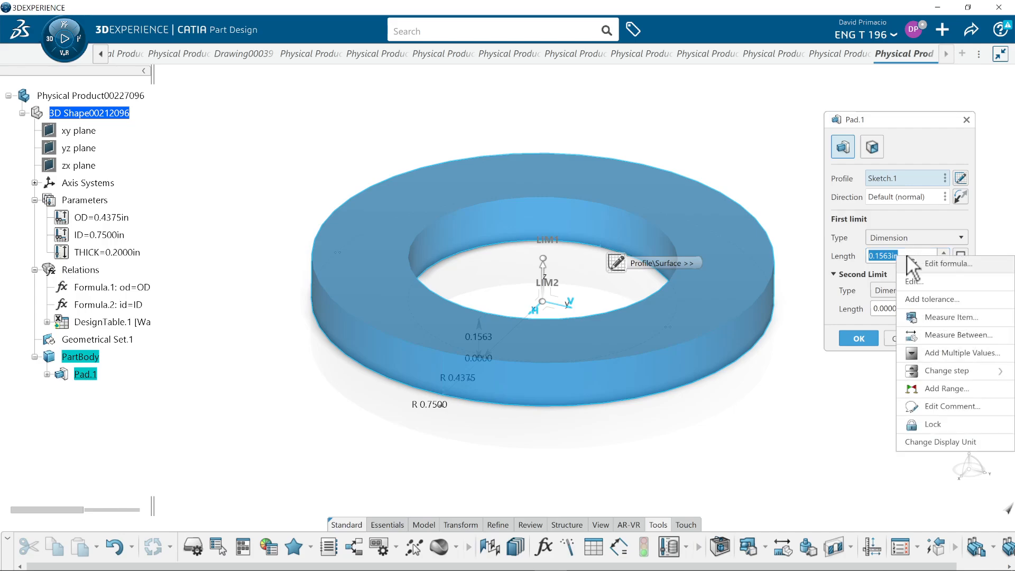
click(943, 266)
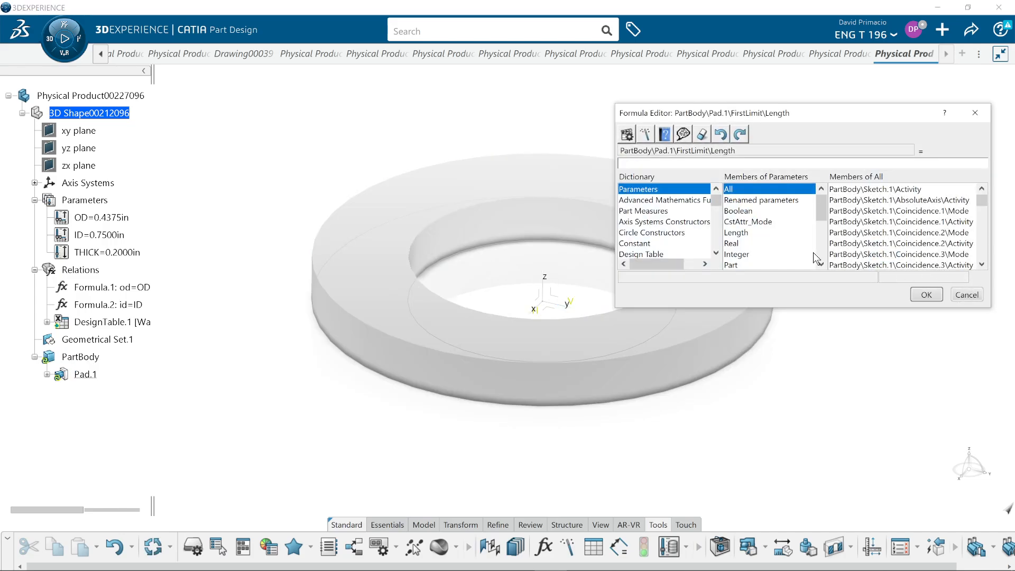
click(98, 253)
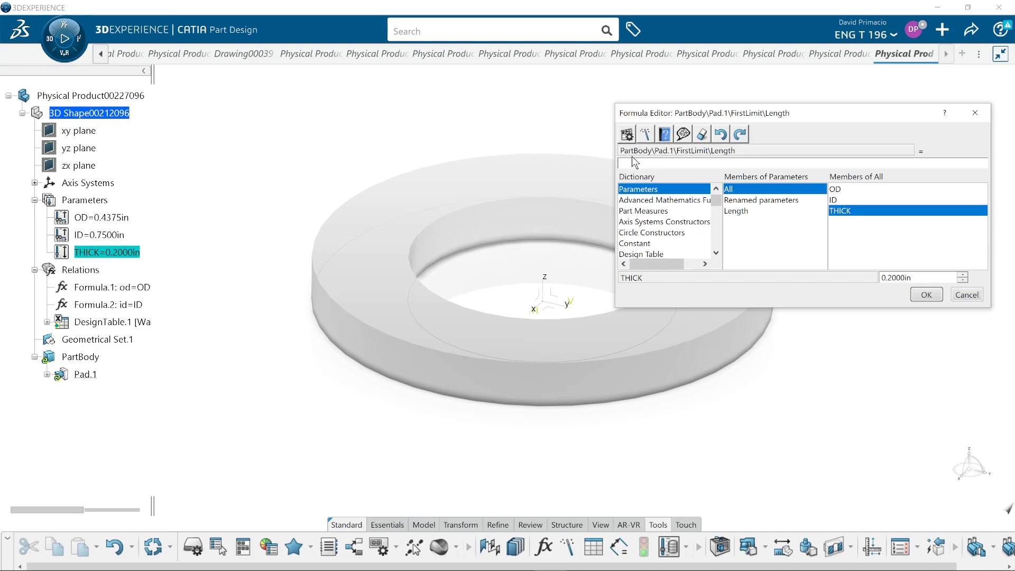
double_click(838, 215)
click(786, 202)
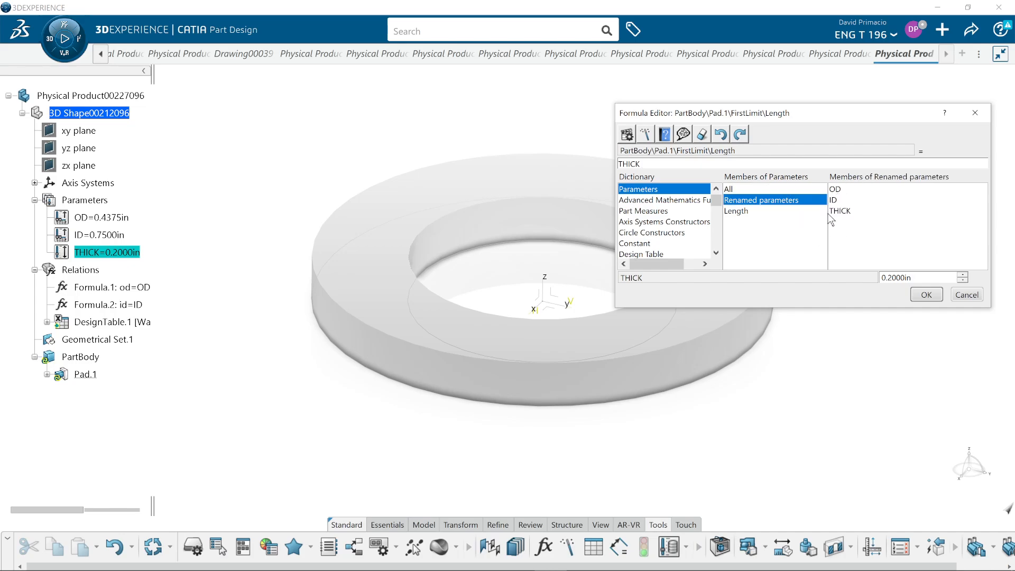
click(926, 294)
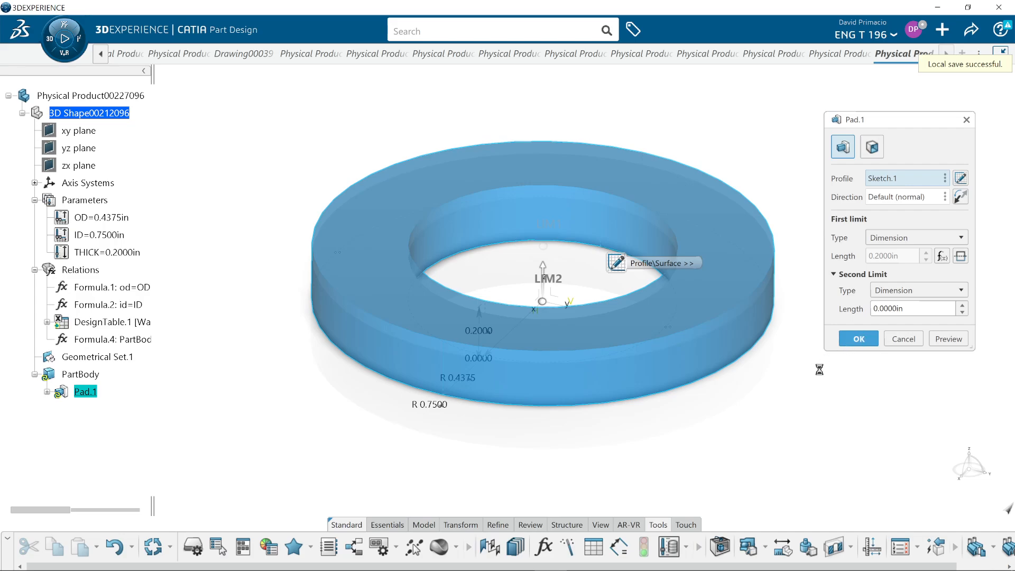
click(859, 339)
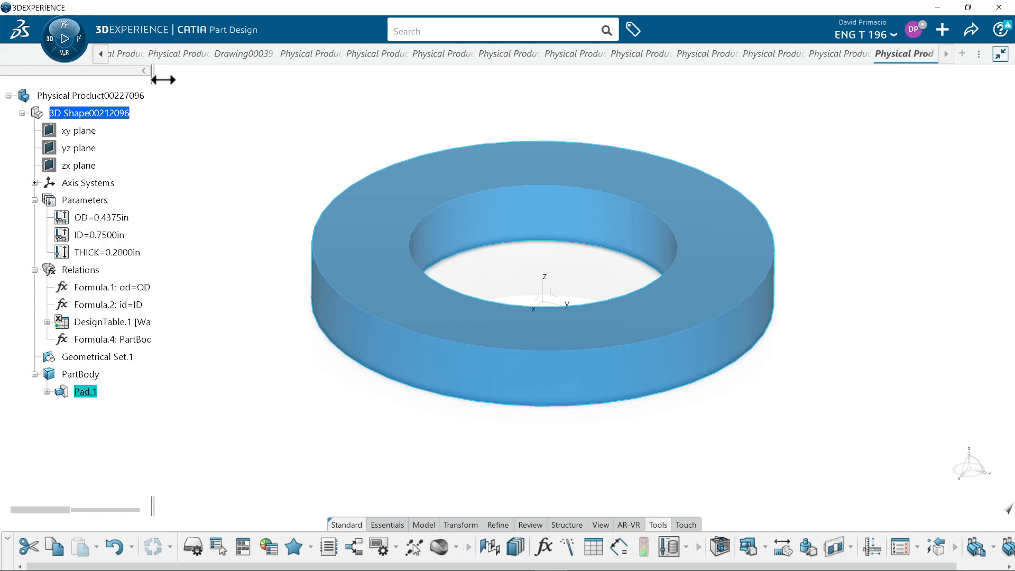
drag(161, 79, 320, 78)
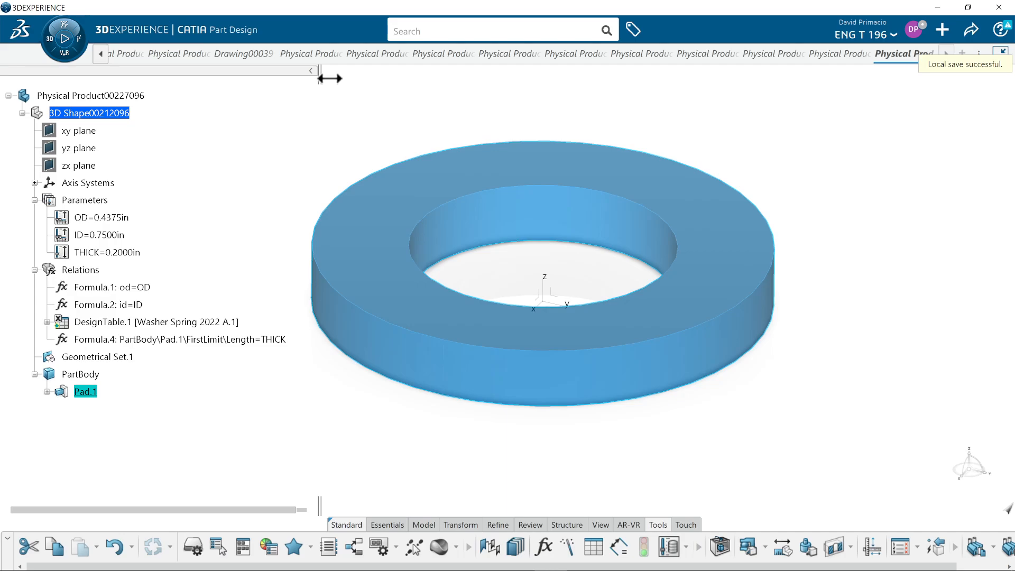
drag(328, 77, 170, 80)
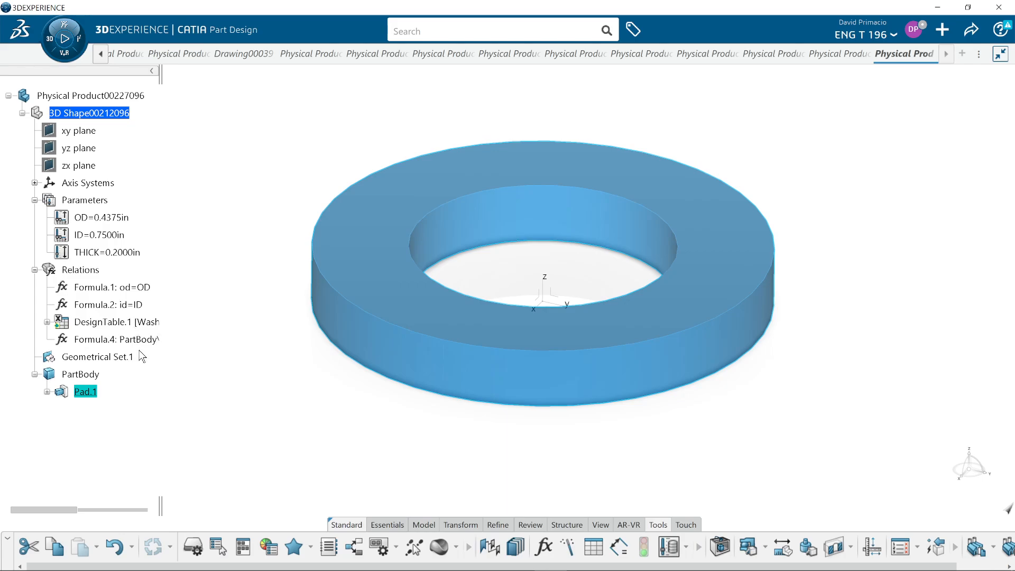
Switch to File Explorer and open the folder 196 in a maximized window
mouse_move(342, 568)
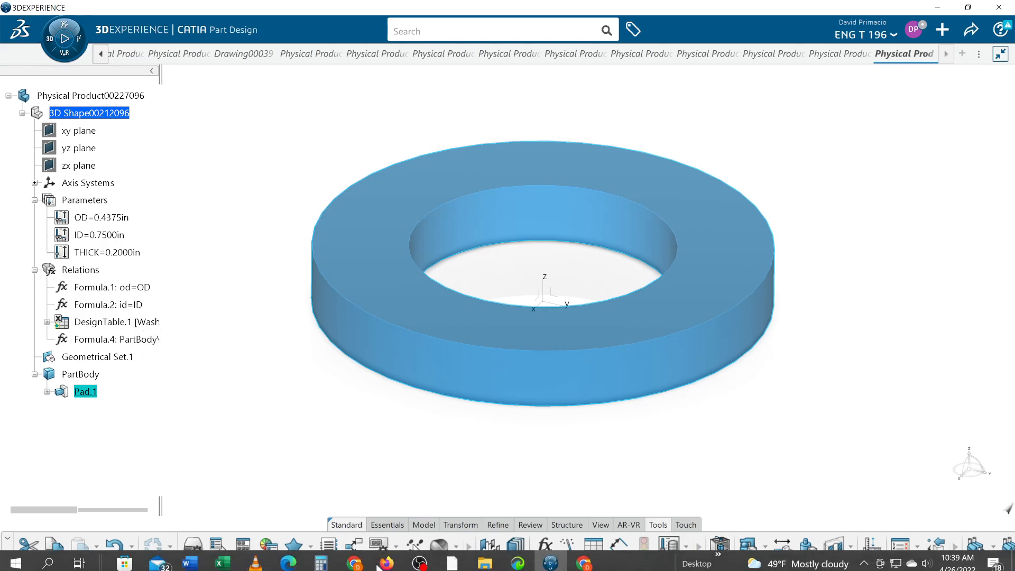
click(485, 558)
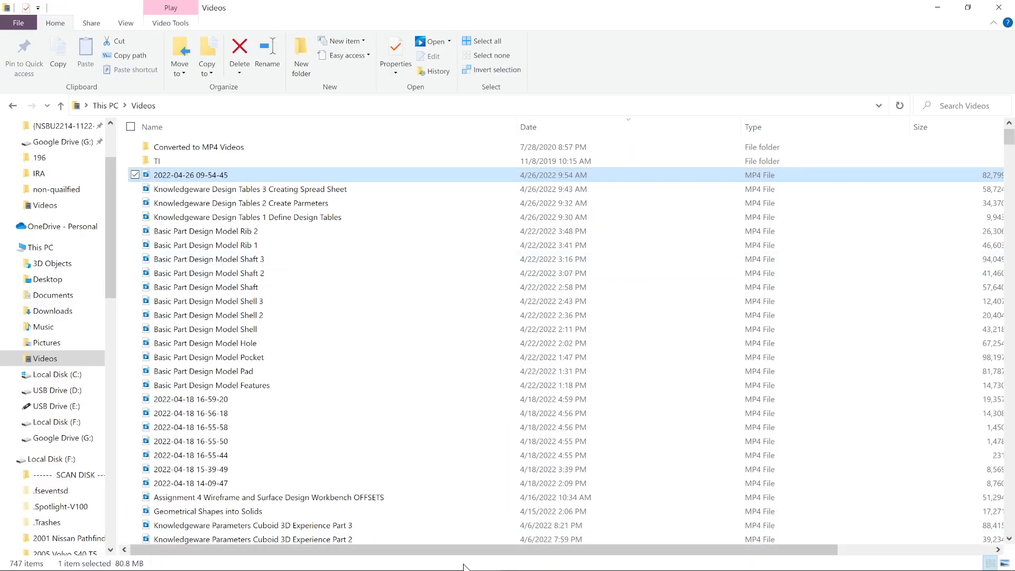
right_click(479, 565)
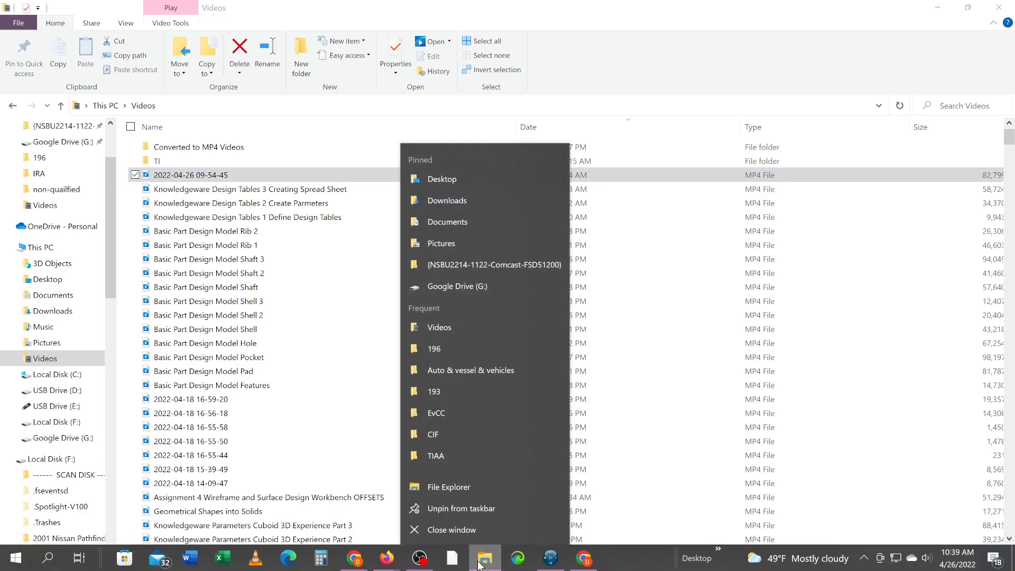
click(447, 349)
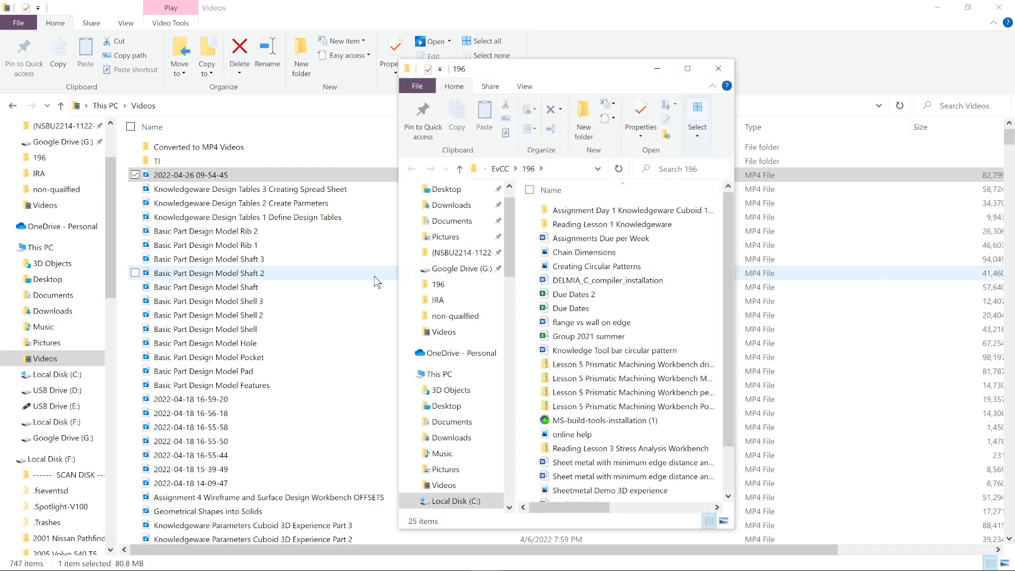
click(687, 69)
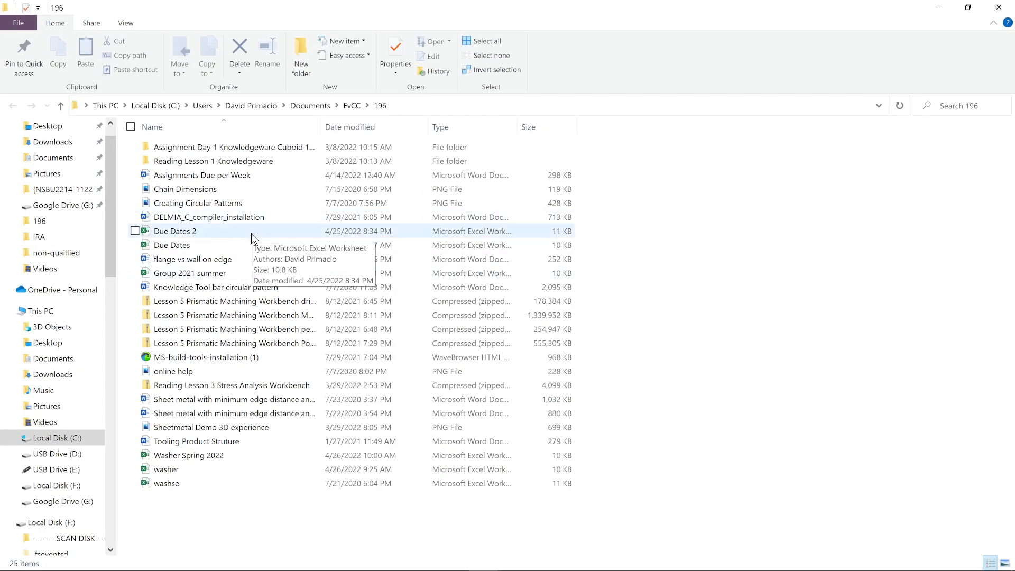
Open the washer workbook to examine its OD and ID columns, close it, and return to the CATIA model
click(205, 467)
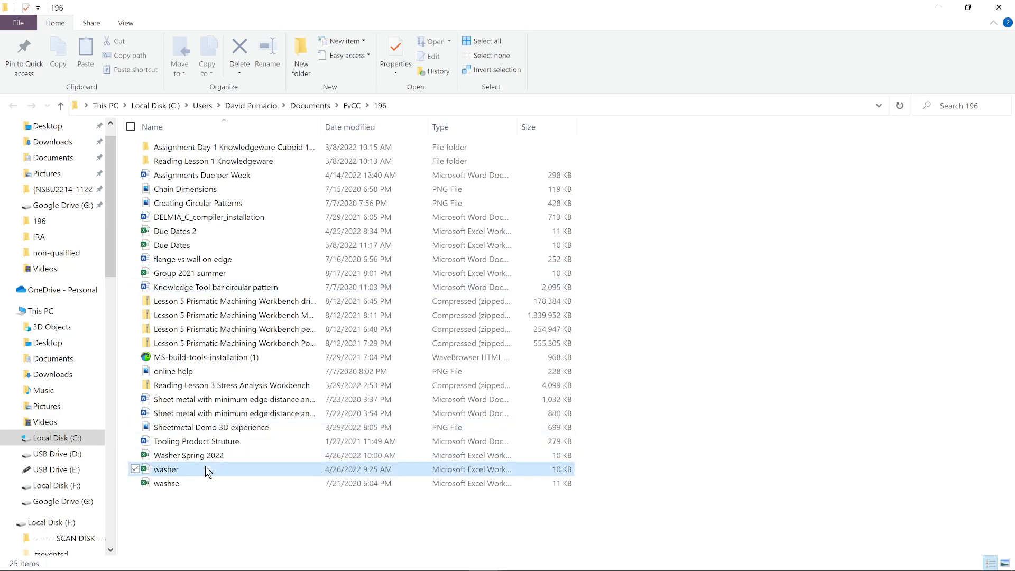
double_click(178, 474)
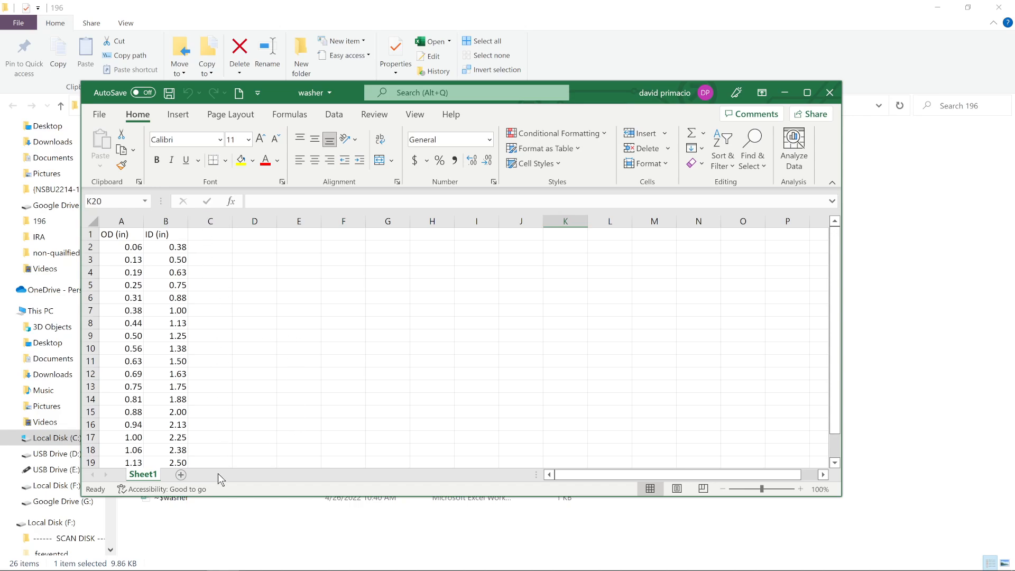
click(830, 93)
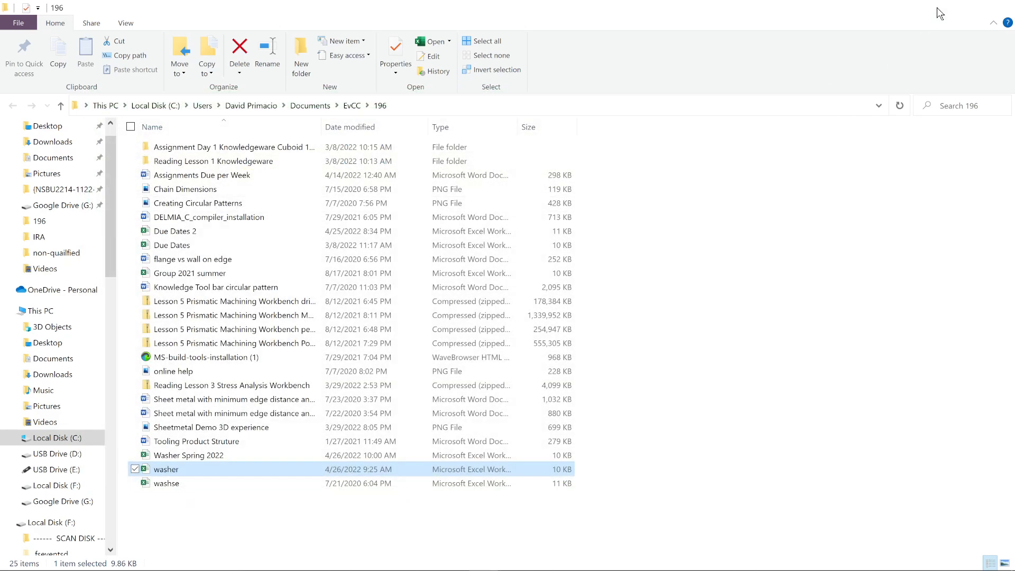
click(937, 8)
click(937, 11)
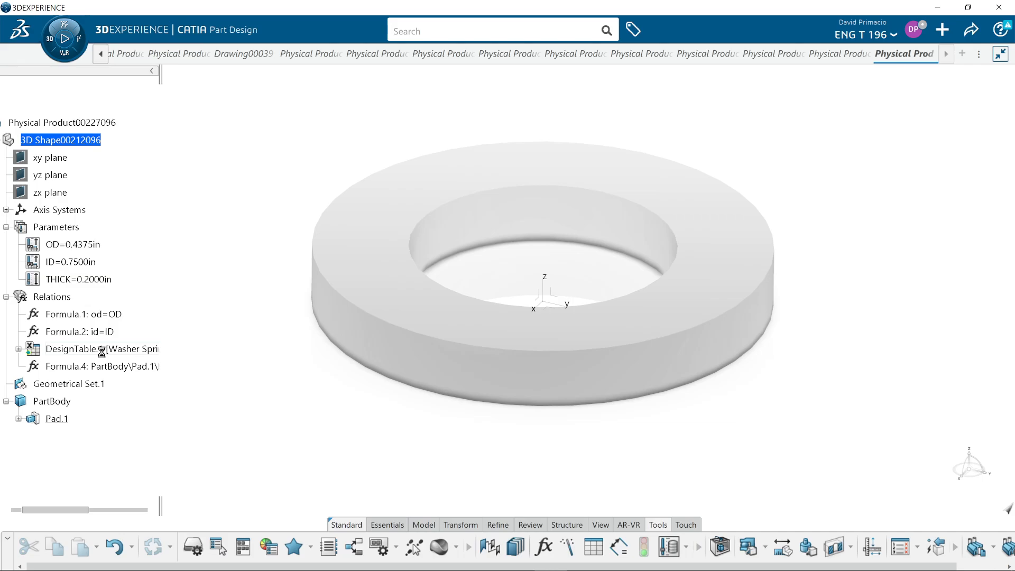
Open DesignTable.1's worksheet for editing and extend the OD and ID series down to row 86, ending at 4.5625 and 9.0000
click(111, 353)
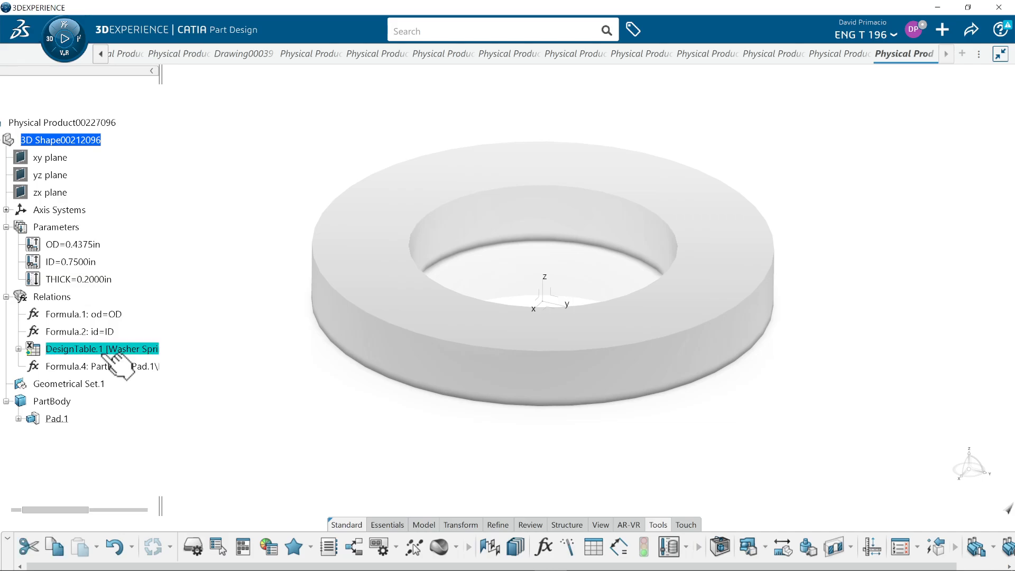
double_click(111, 354)
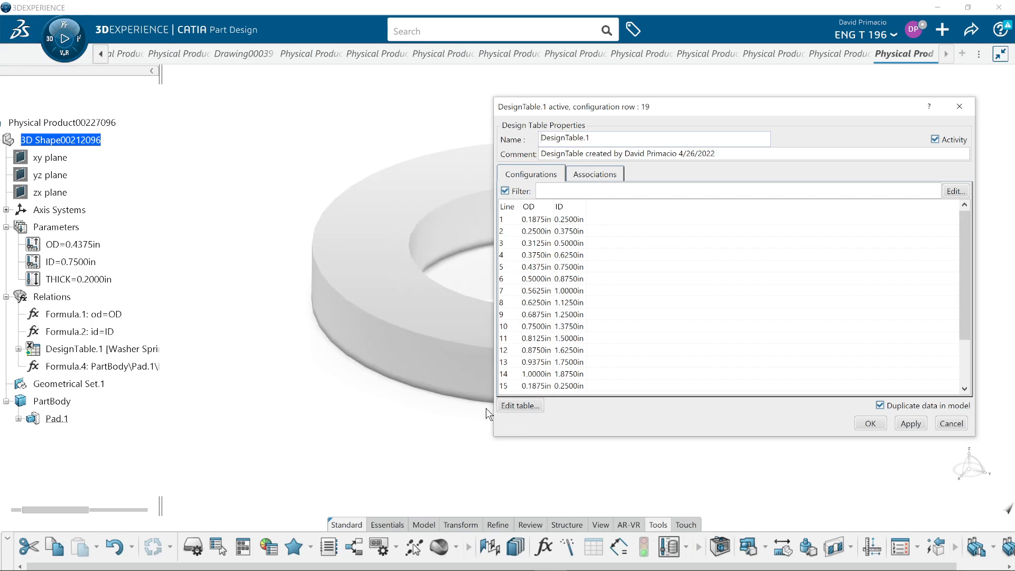
click(526, 410)
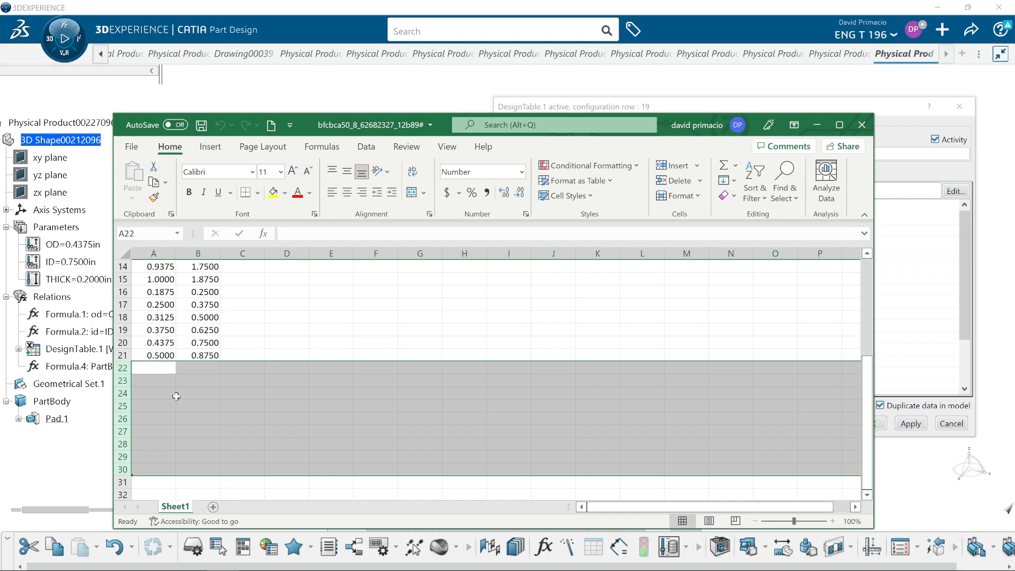
scroll(177, 396, up, 5)
scroll(177, 398, down, 5)
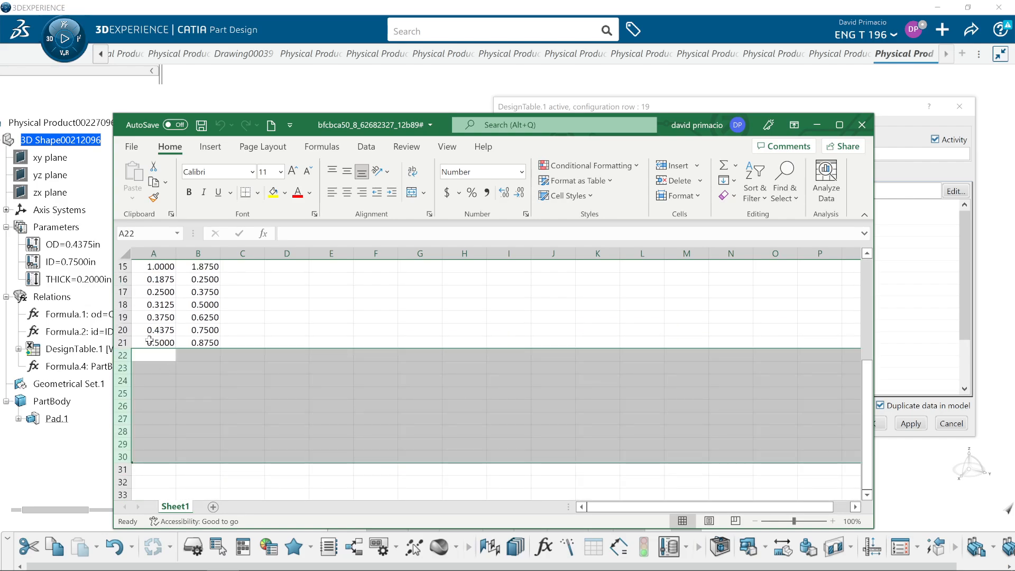
drag(149, 341, 211, 358)
scroll(167, 341, up, 5)
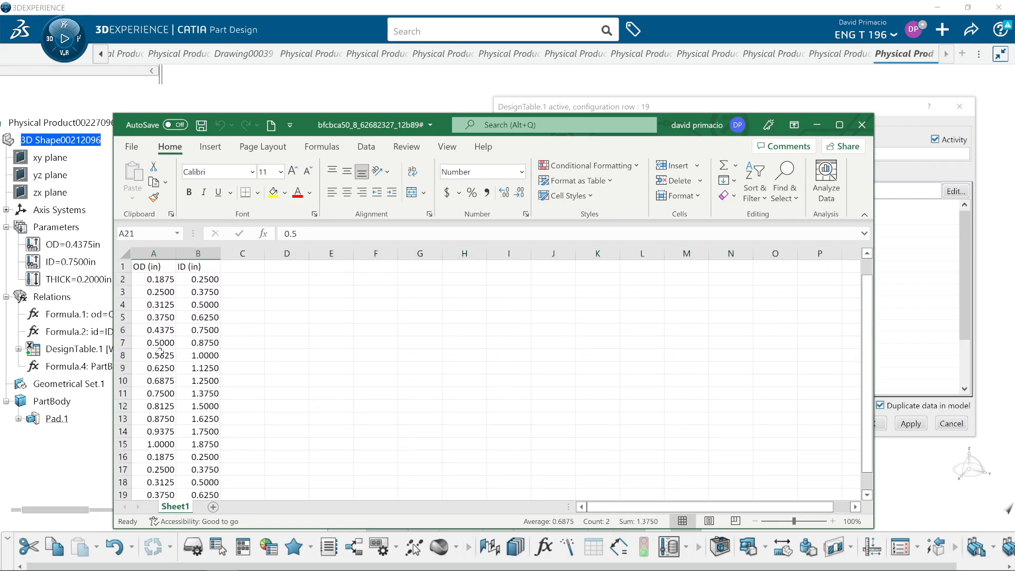
scroll(166, 341, down, 5)
click(149, 329)
drag(183, 330, 262, 446)
double_click(220, 351)
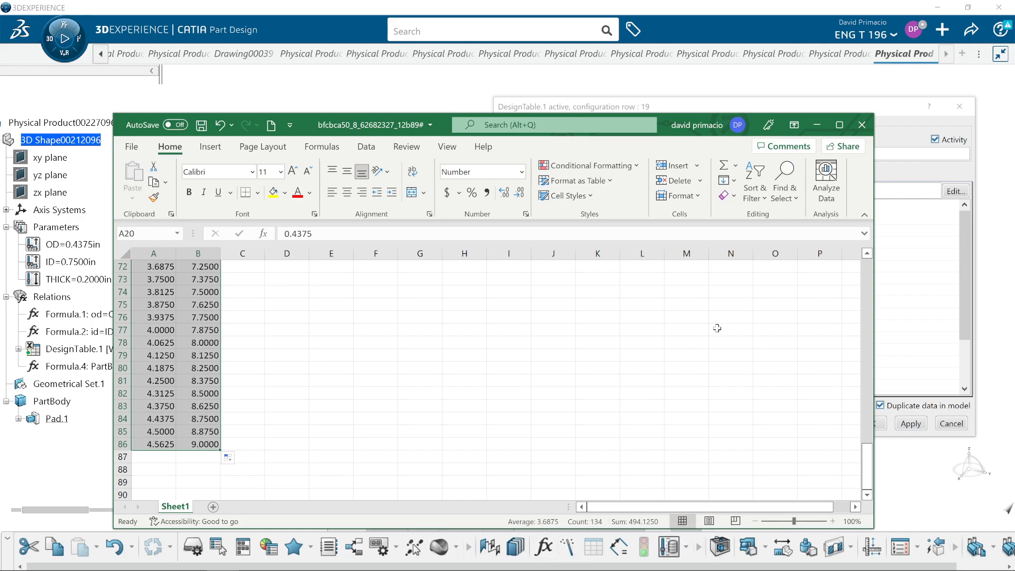
Close the worksheet with its changes saved and dismiss the design table synchronization report
click(862, 125)
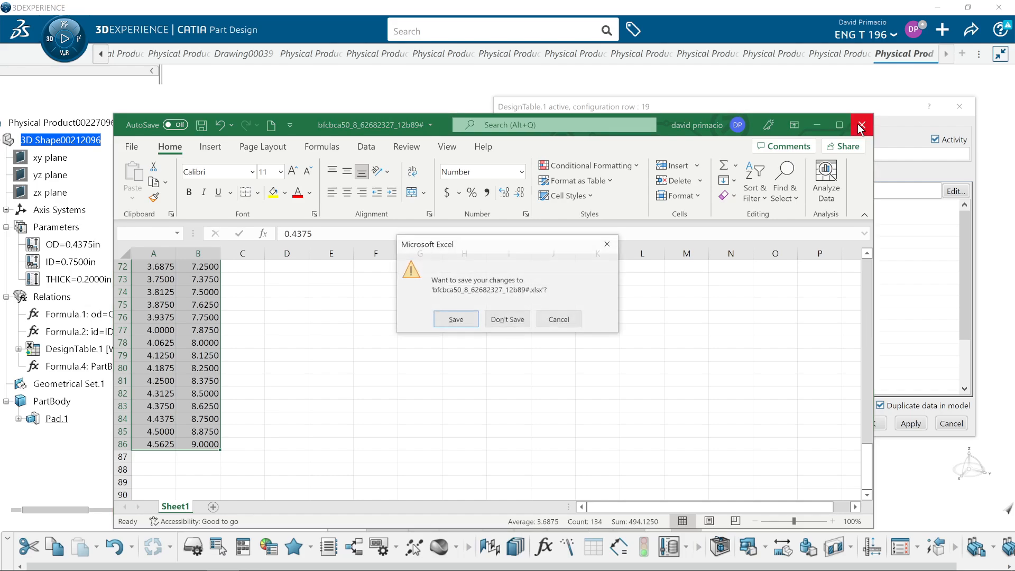
click(460, 321)
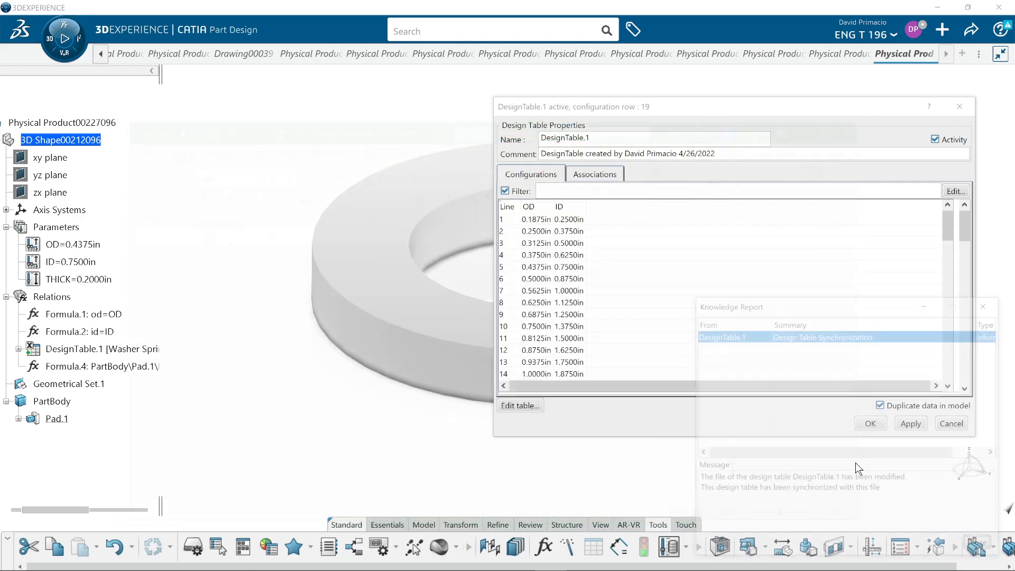
click(981, 547)
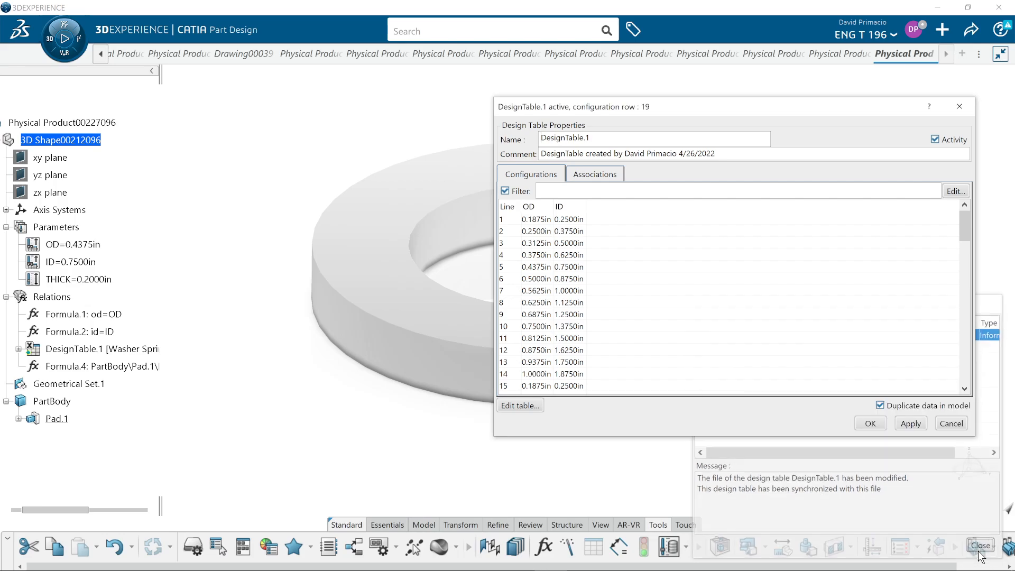
Apply configuration line 85, with OD 4.5625 in and ID 9.0000 in, to inspect the whole washer beside the design table
drag(959, 238, 983, 391)
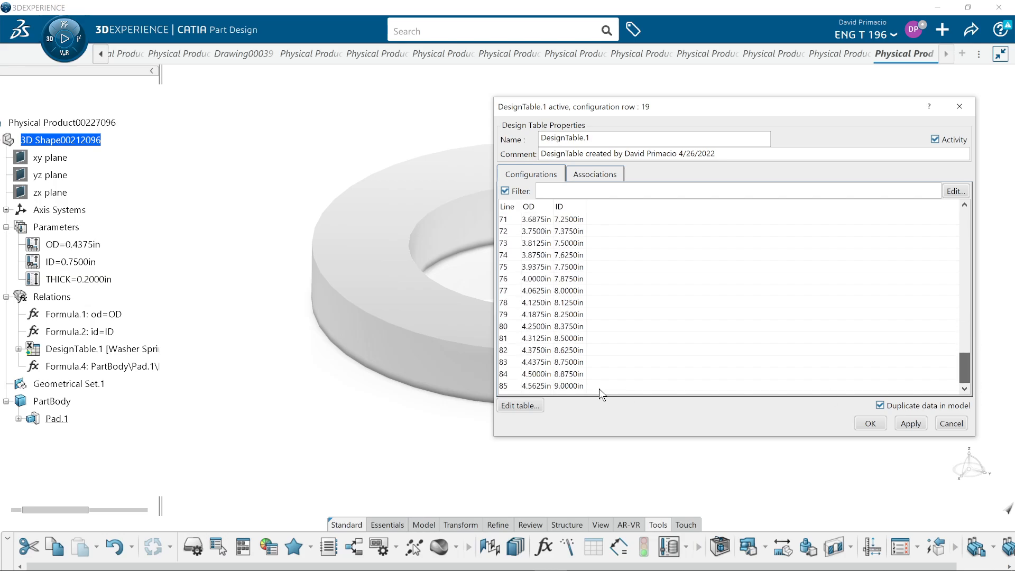
click(541, 385)
click(910, 426)
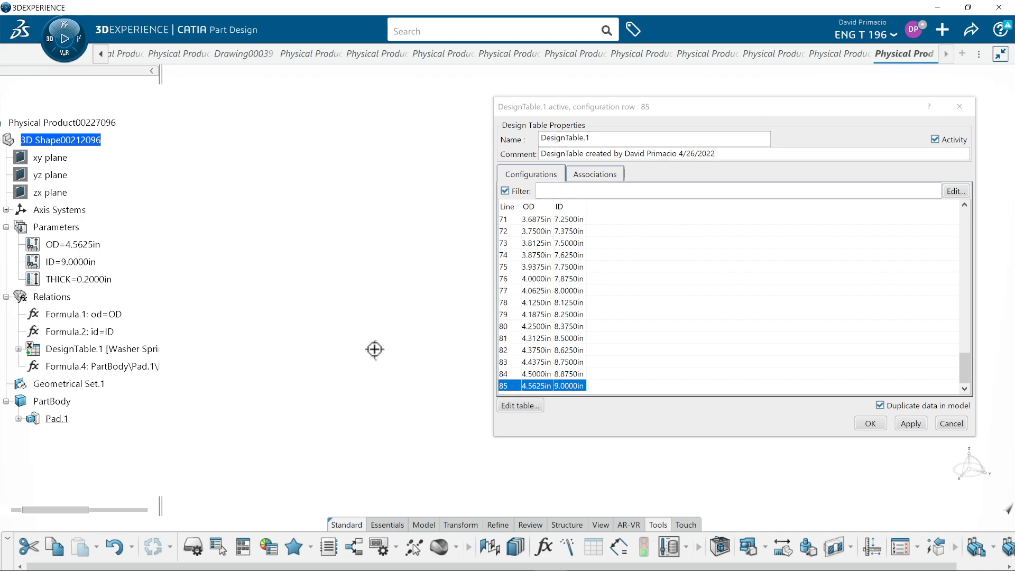
click(601, 523)
click(411, 558)
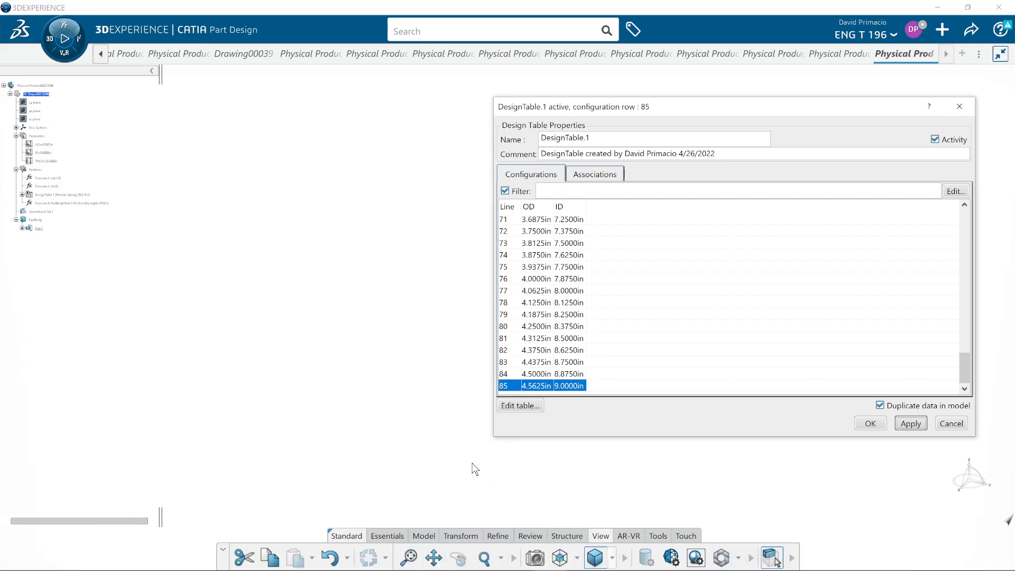
middle_drag(381, 372, 352, 386)
middle_drag(339, 425, 325, 454)
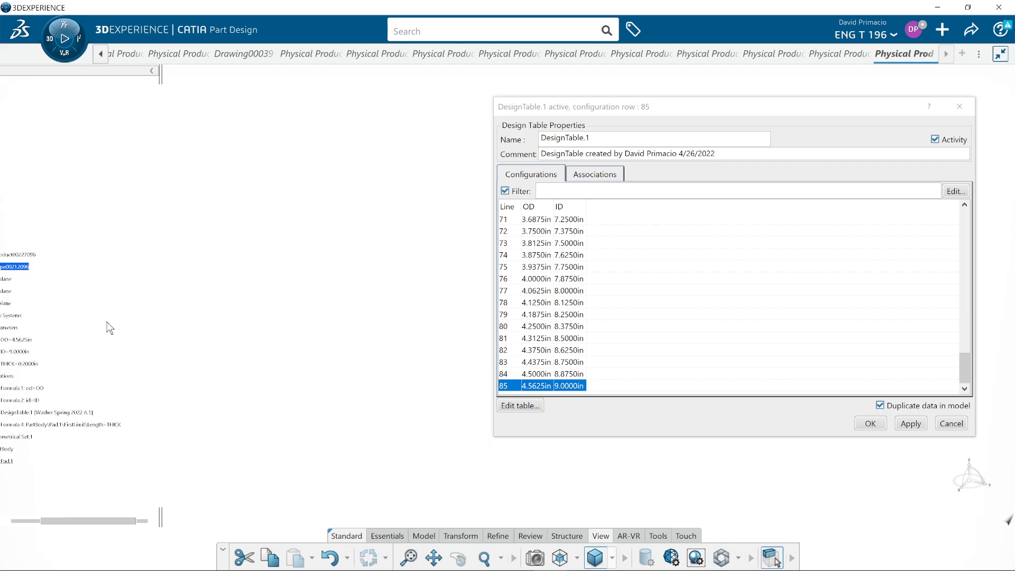
middle_drag(106, 324, 197, 239)
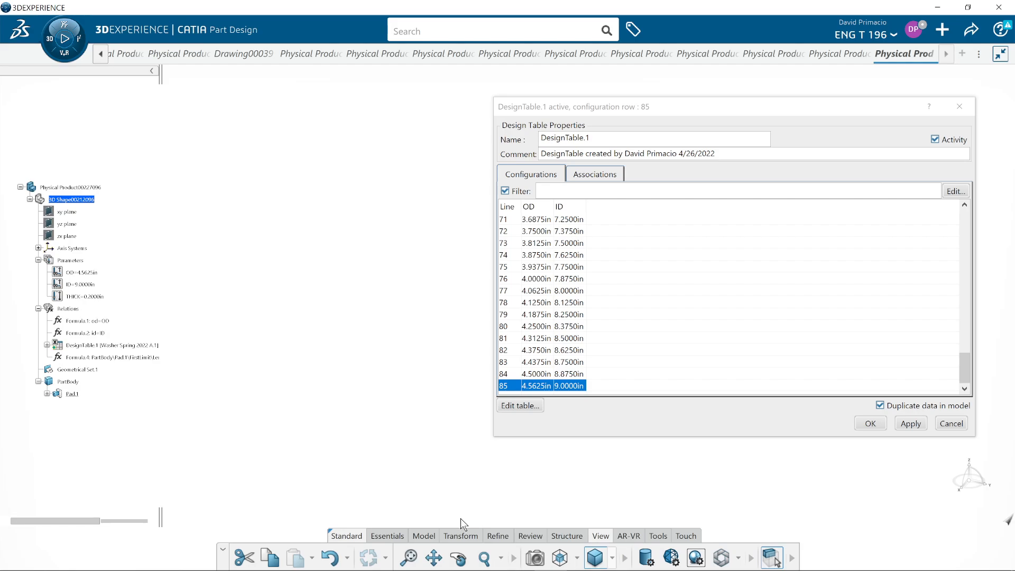
click(409, 558)
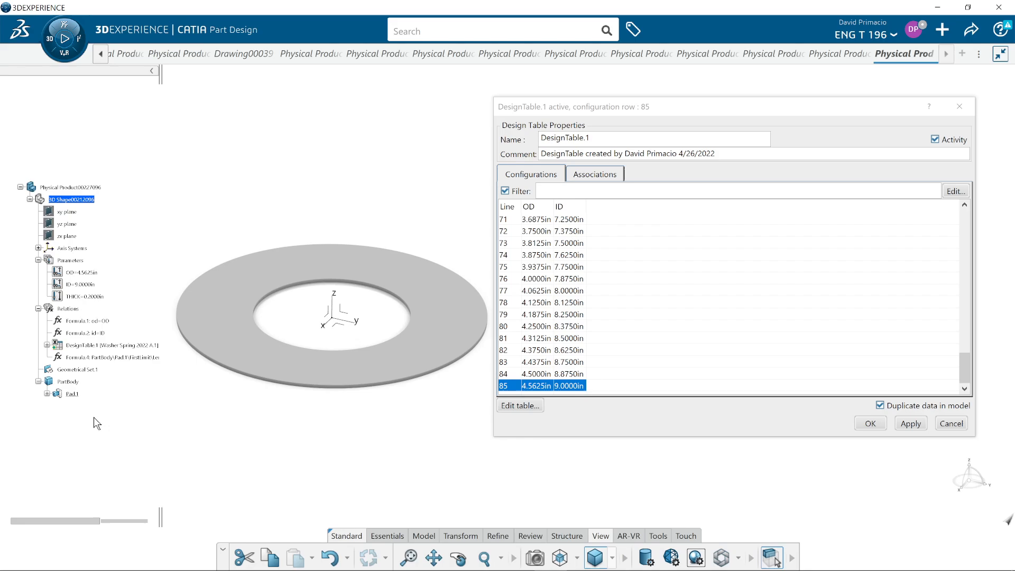
click(39, 331)
middle_drag(49, 353, 42, 241)
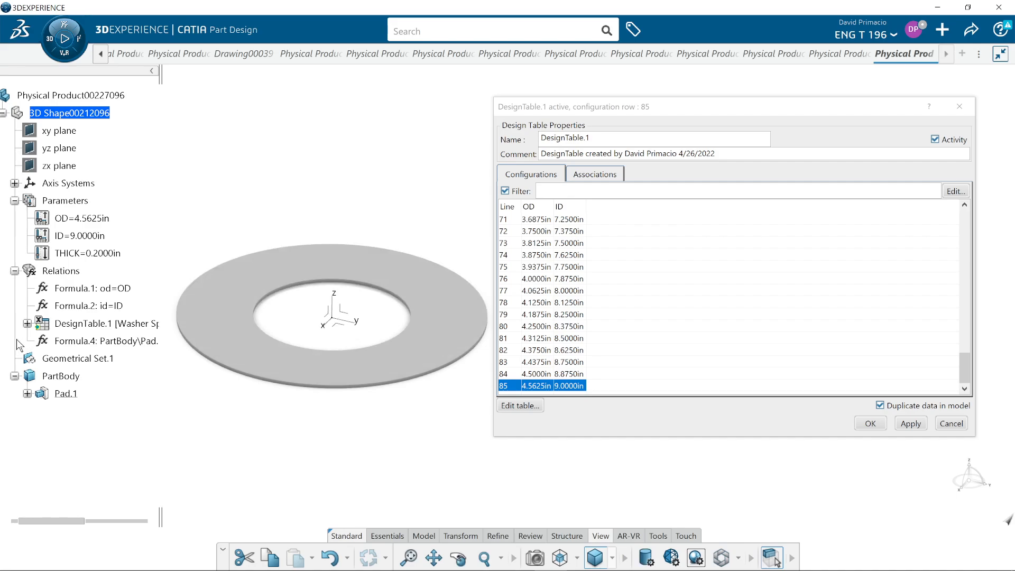
middle_drag(323, 433, 333, 376)
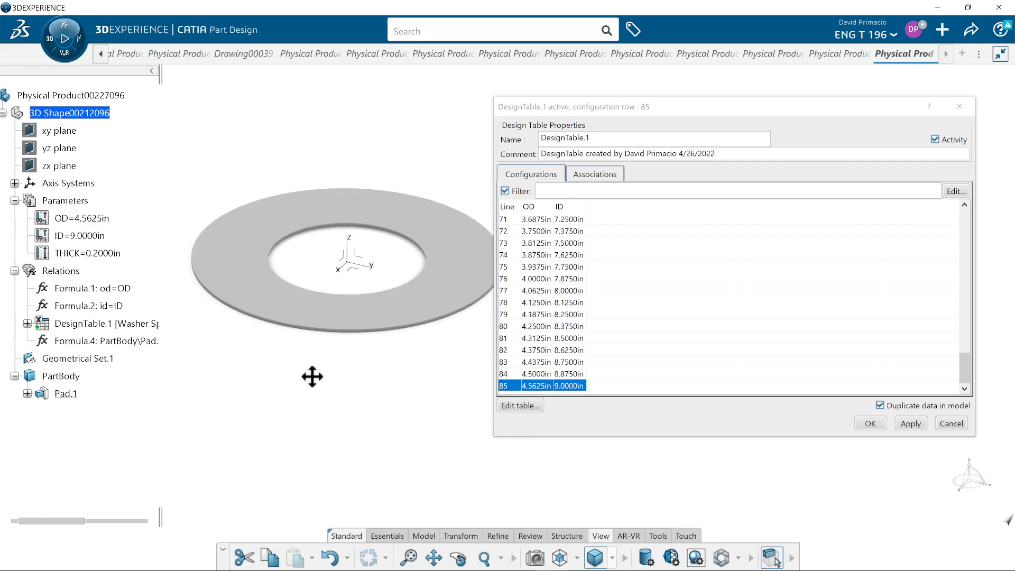
Apply configuration line 72, with OD 3.7500 in and ID 7.3750 in, and make the design table dialog narrower, clear of the washer
drag(832, 109, 1007, 105)
click(743, 227)
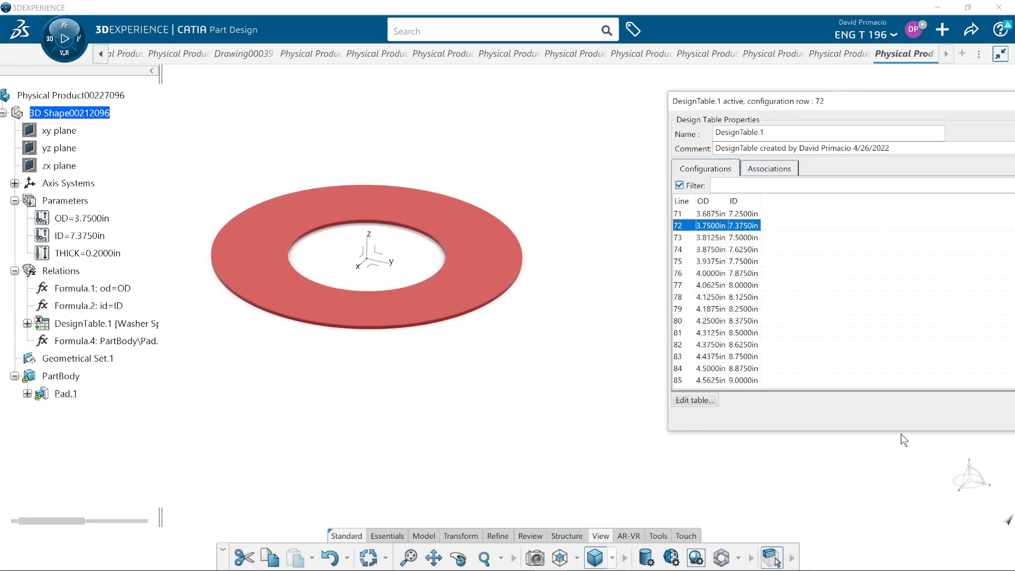
drag(884, 99, 702, 132)
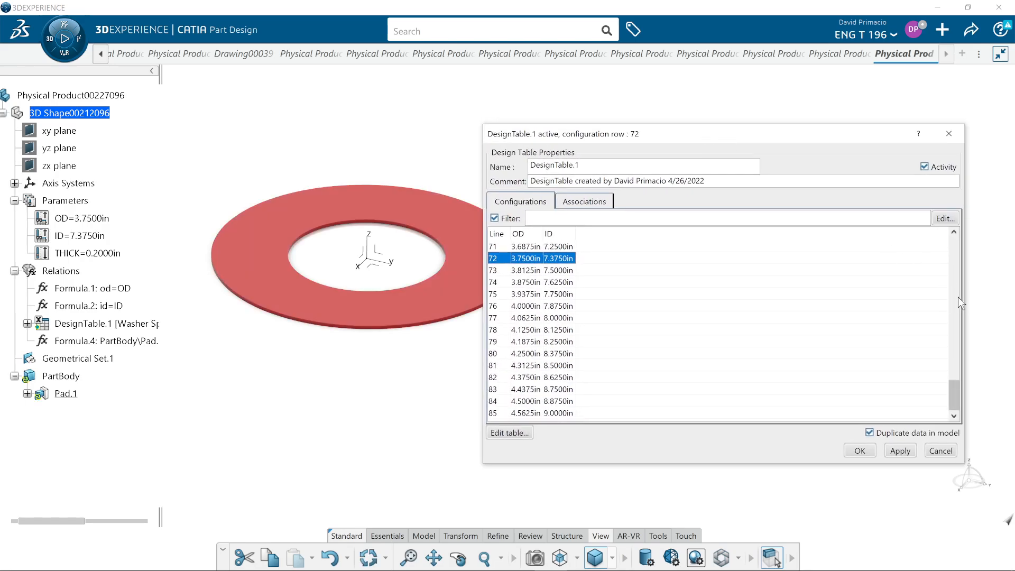
drag(966, 302, 665, 296)
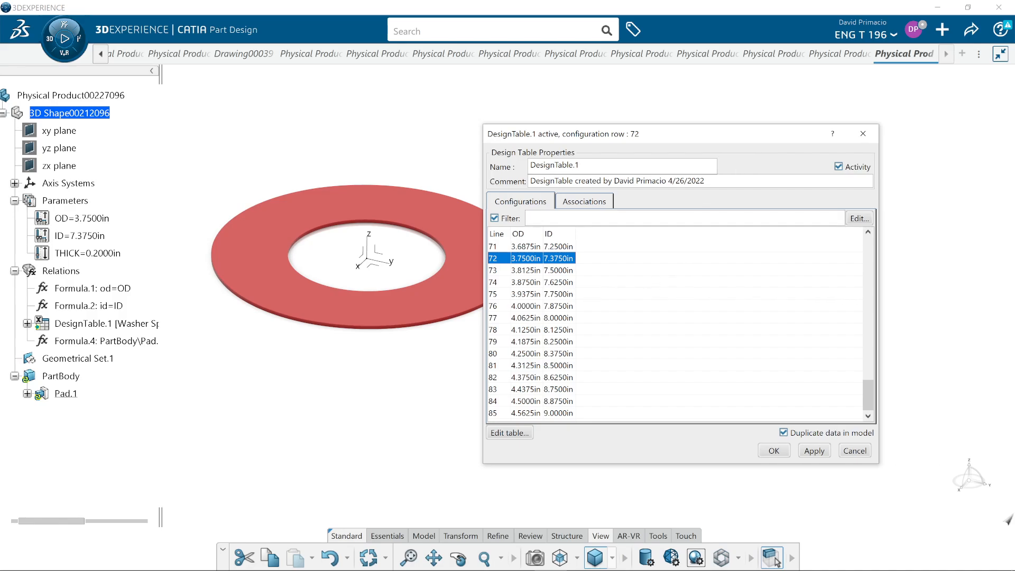
drag(715, 133, 828, 92)
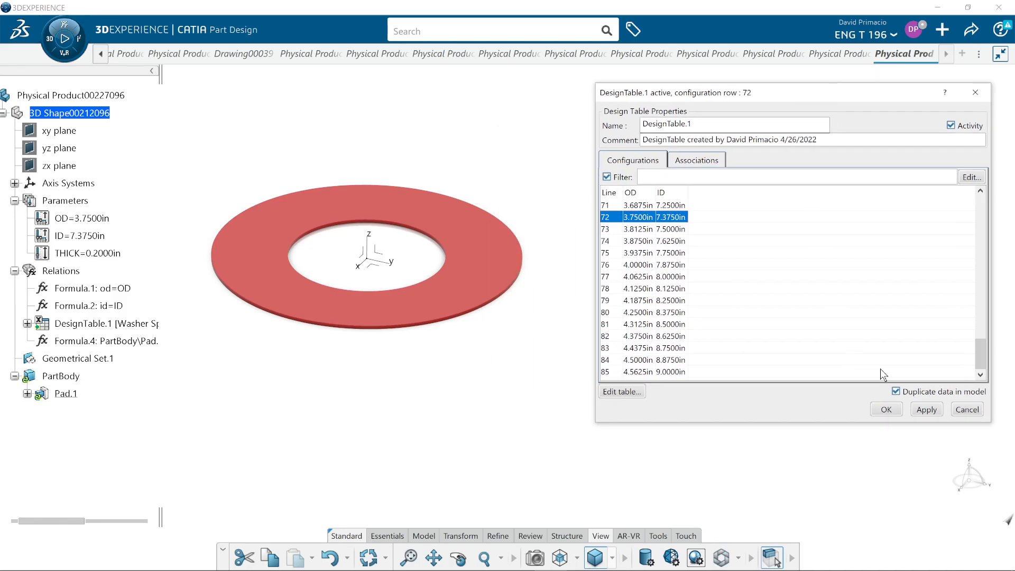
click(926, 409)
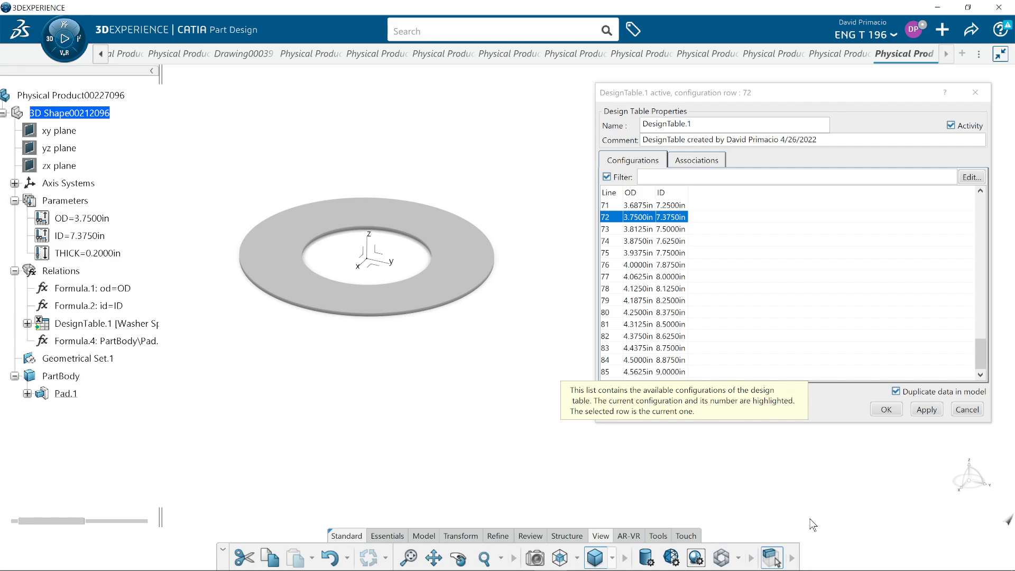
scroll(925, 323, up, 20)
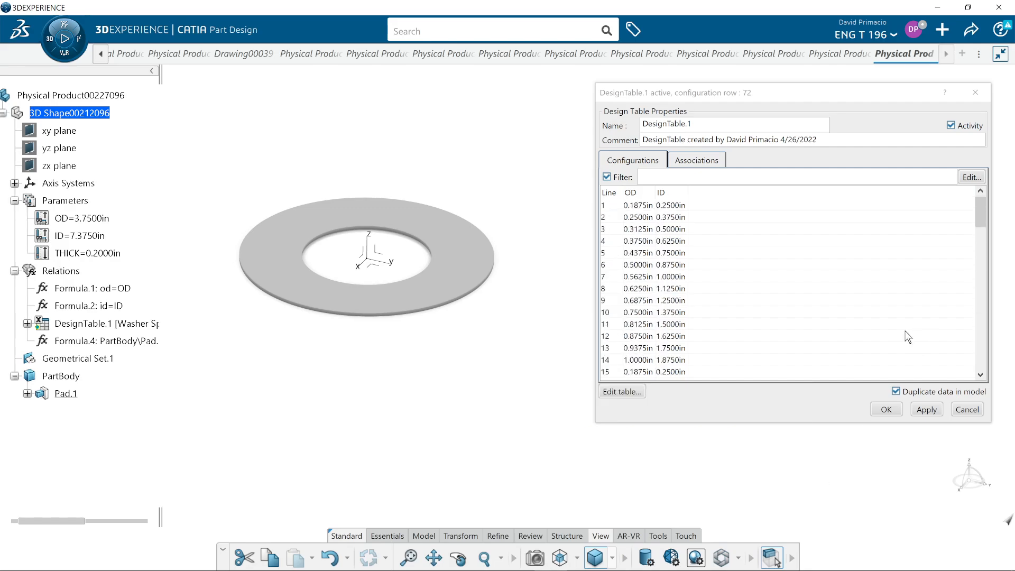
key(alt+Tab)
key(alt+Tab)
key(alt+Tab)
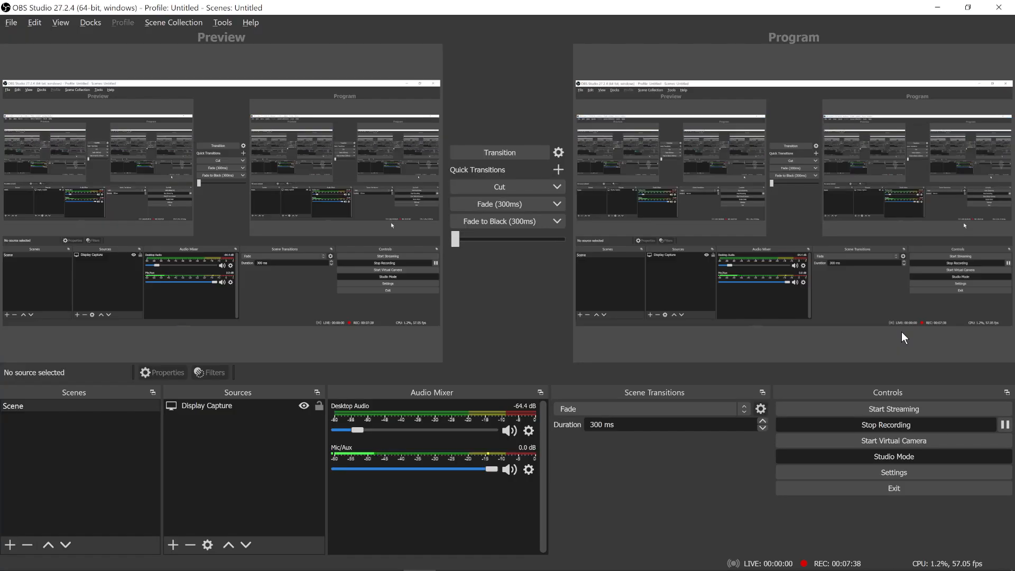
click(1005, 425)
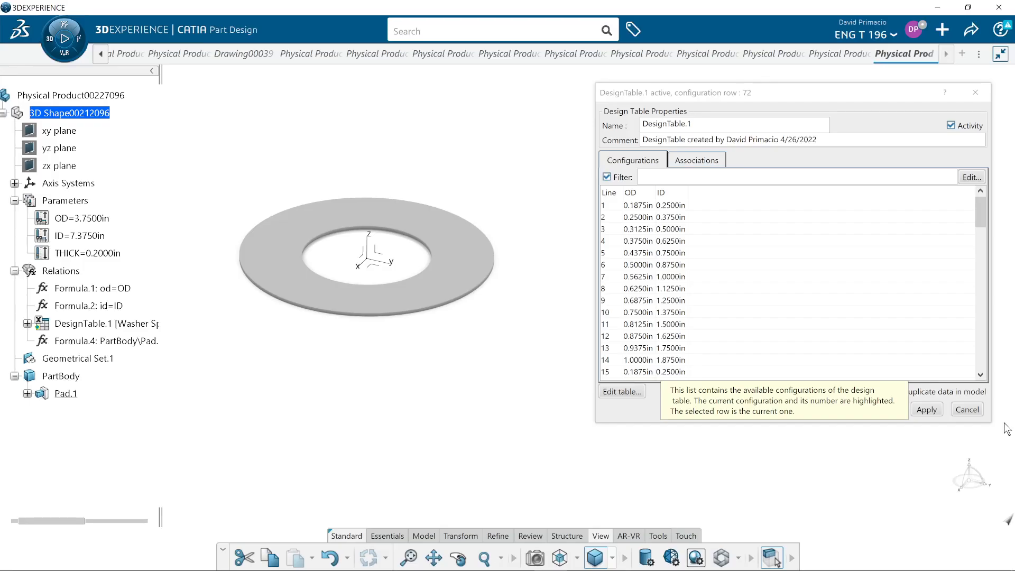
Try configuration lines 1, 7 and 12 of the design table on the washer, applying each in turn
click(669, 206)
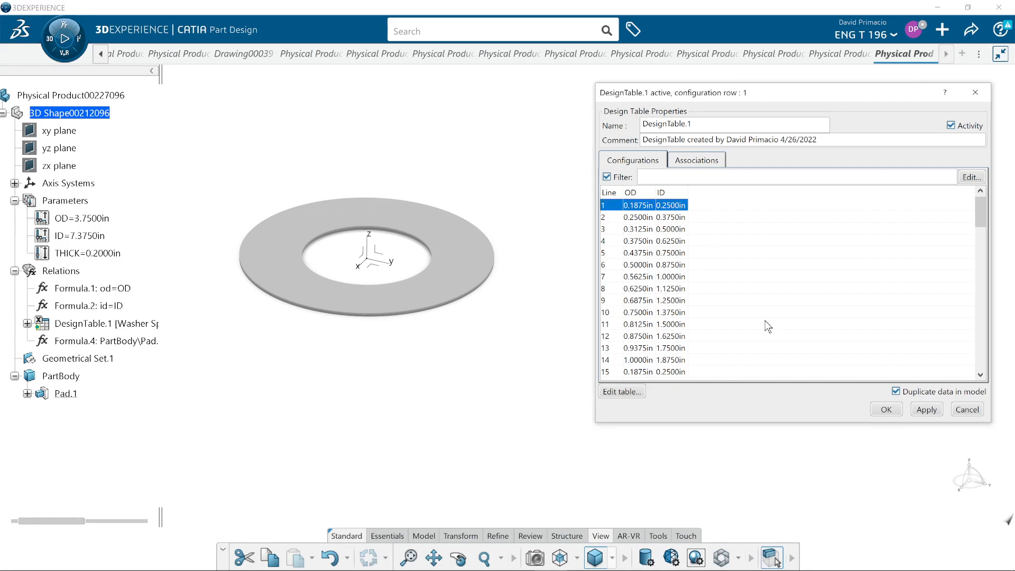
click(926, 409)
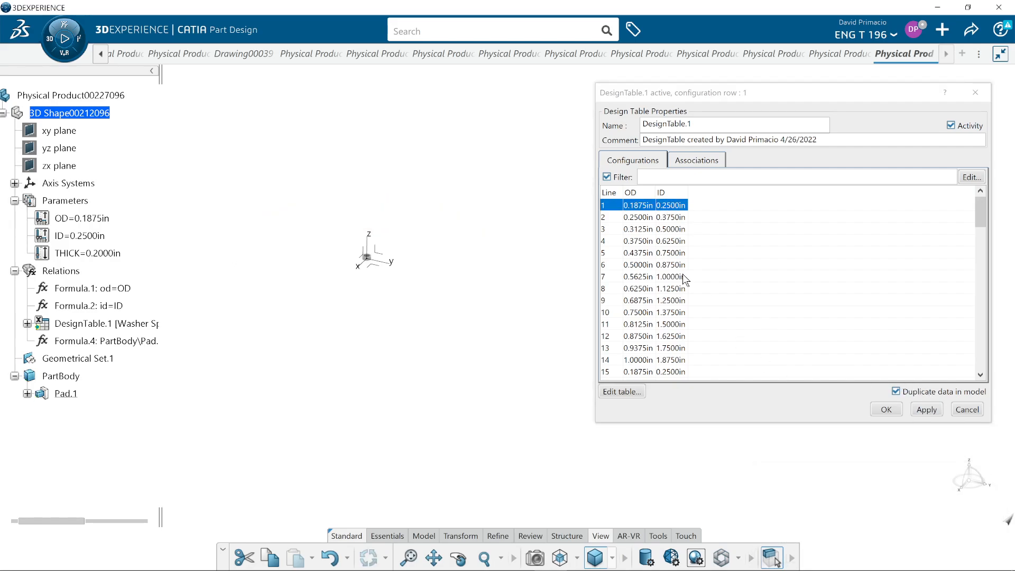
click(684, 277)
click(938, 407)
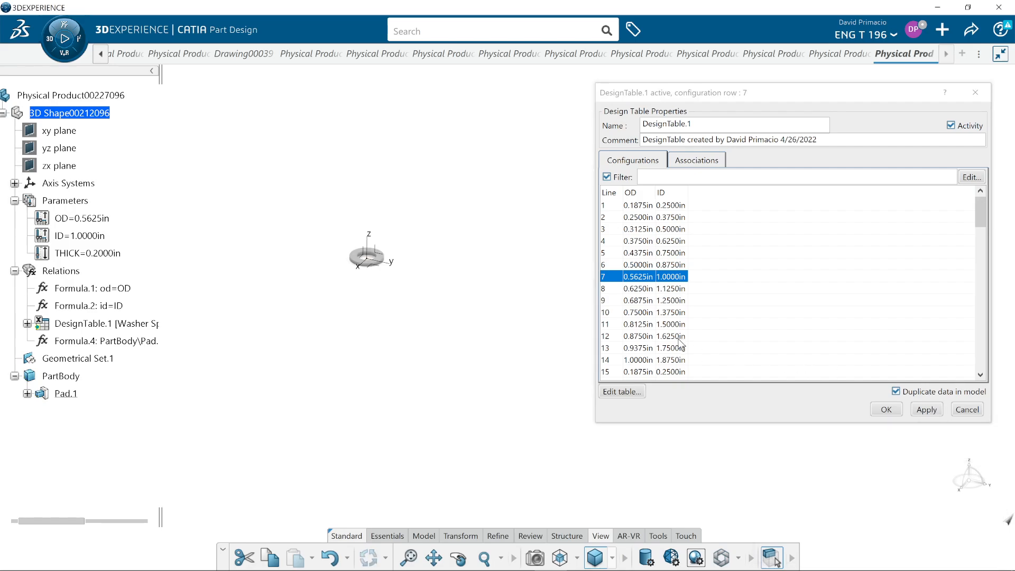
click(679, 337)
click(922, 410)
Apply configuration line 40 and then line 43, with OD 1.9375 in and ID 3.7500 in, to the washer
scroll(680, 349, down, 9)
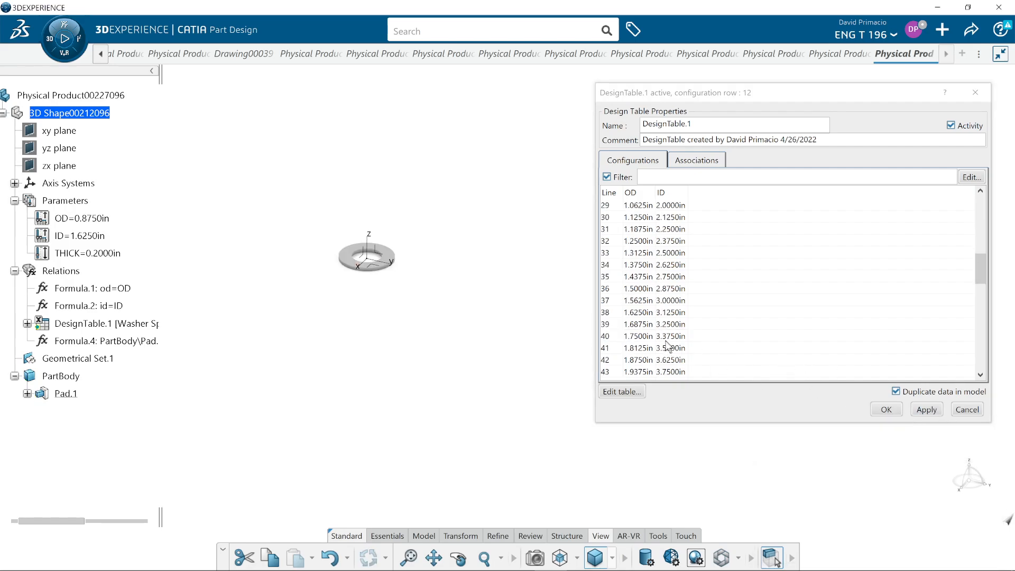
click(672, 339)
click(923, 409)
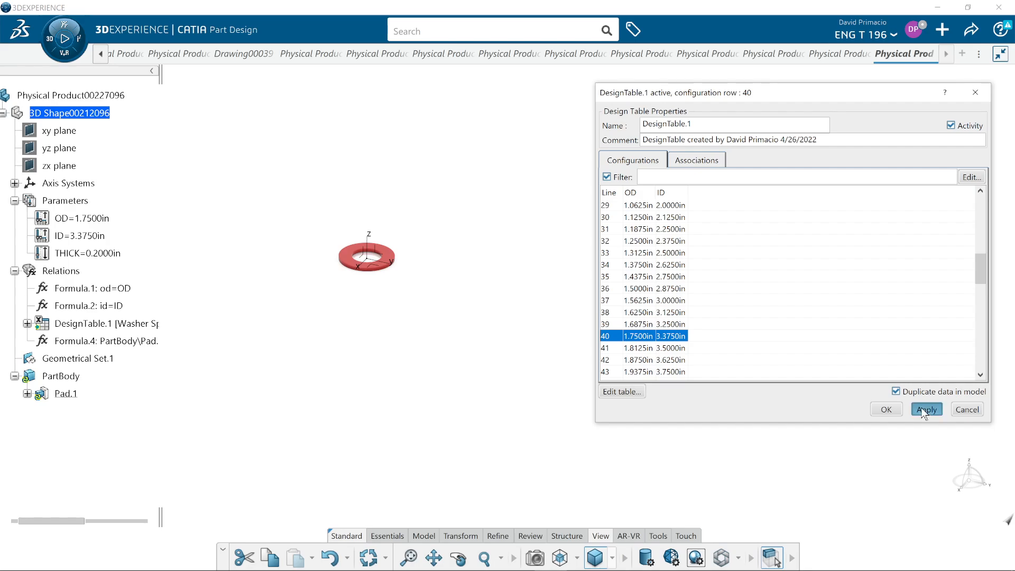
click(640, 372)
click(927, 410)
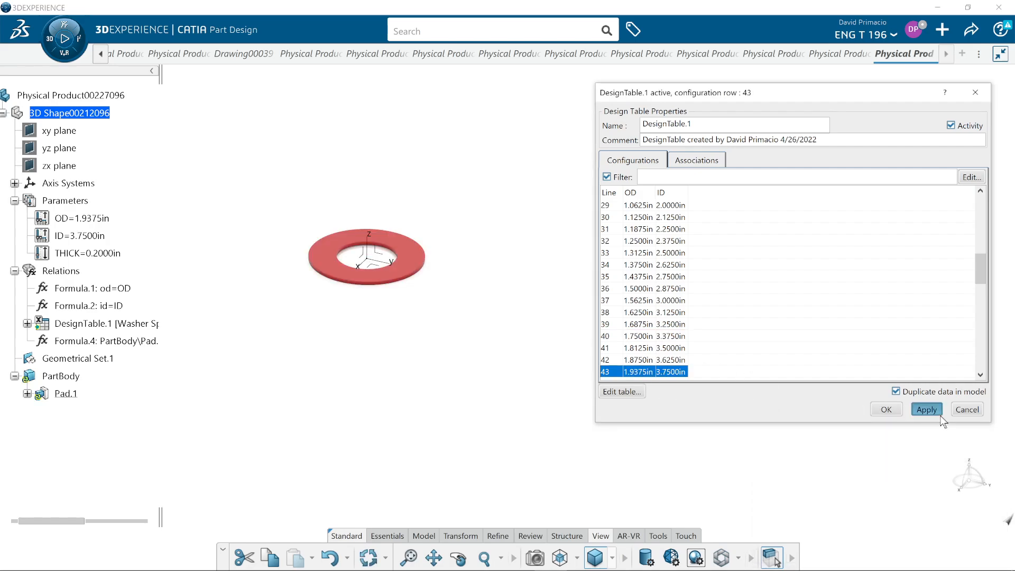
scroll(656, 352, down, 7)
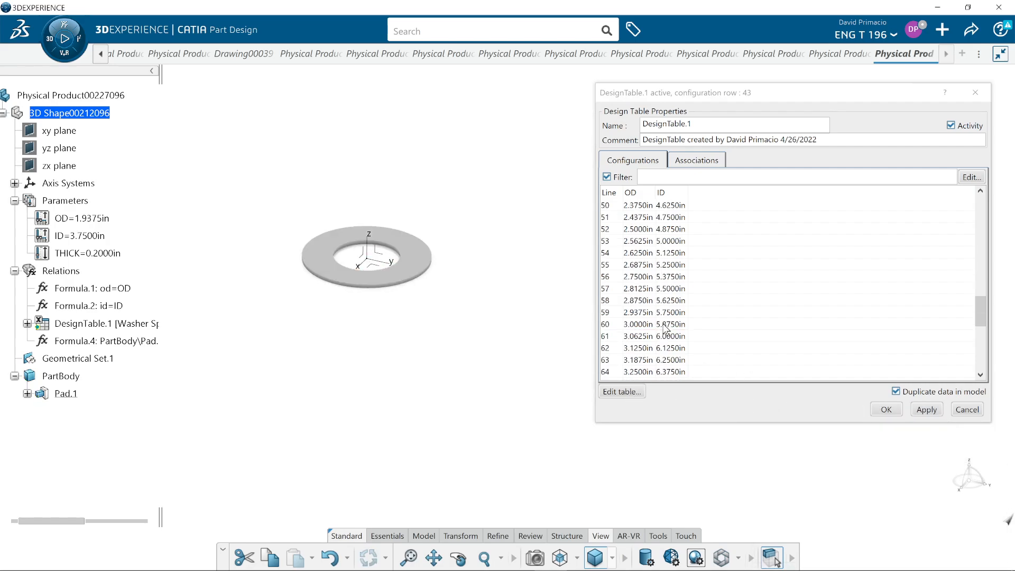
Reopen the design table's worksheet for editing and clear the contents of rows 22 to 86
click(623, 391)
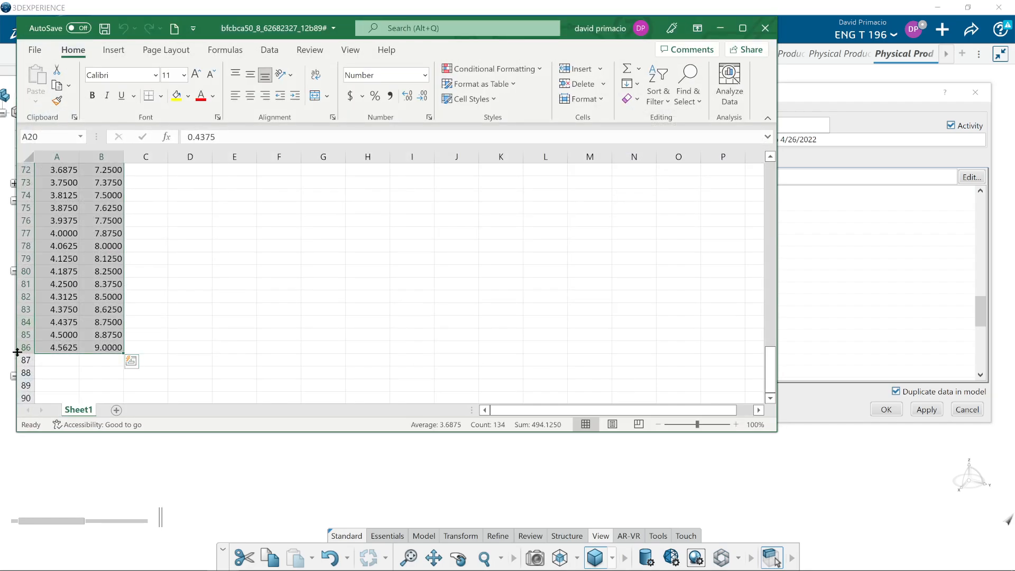
drag(17, 352, 85, 360)
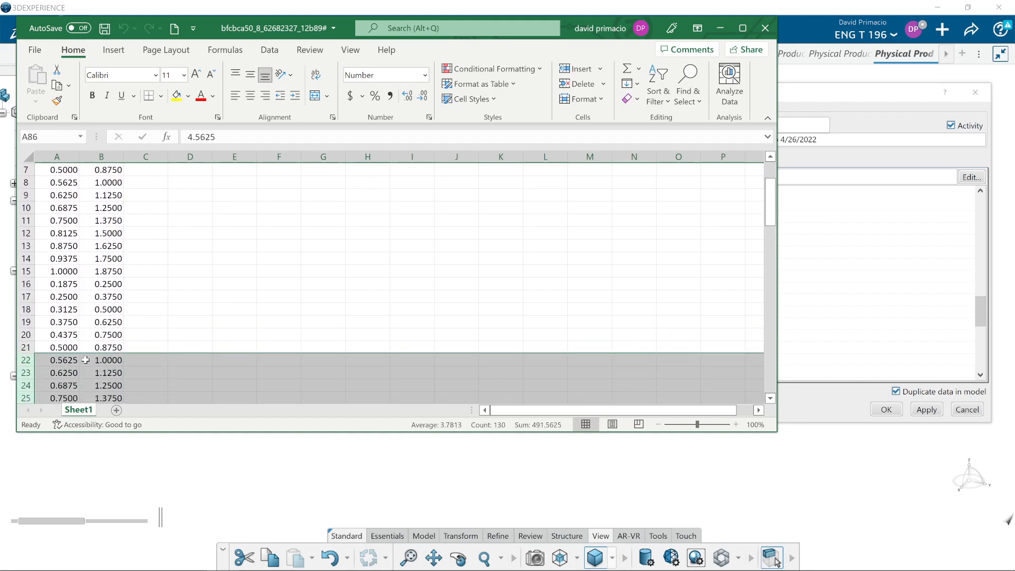
key(Delete)
scroll(124, 347, up, 20)
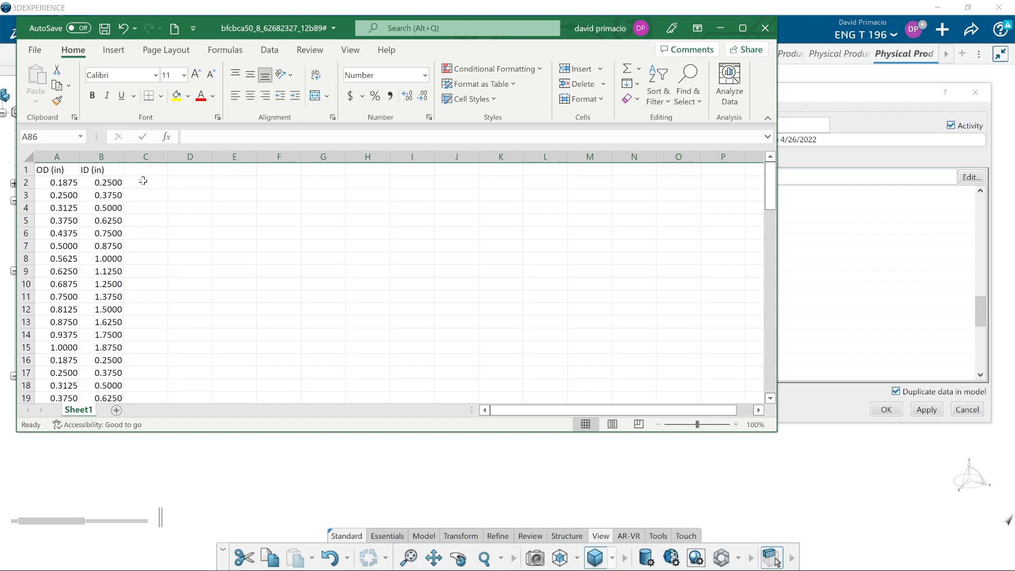
Add a "THK (in)" heading in cell C1 of the worksheet and enter 3/16 in C2 below it
click(143, 182)
click(145, 170)
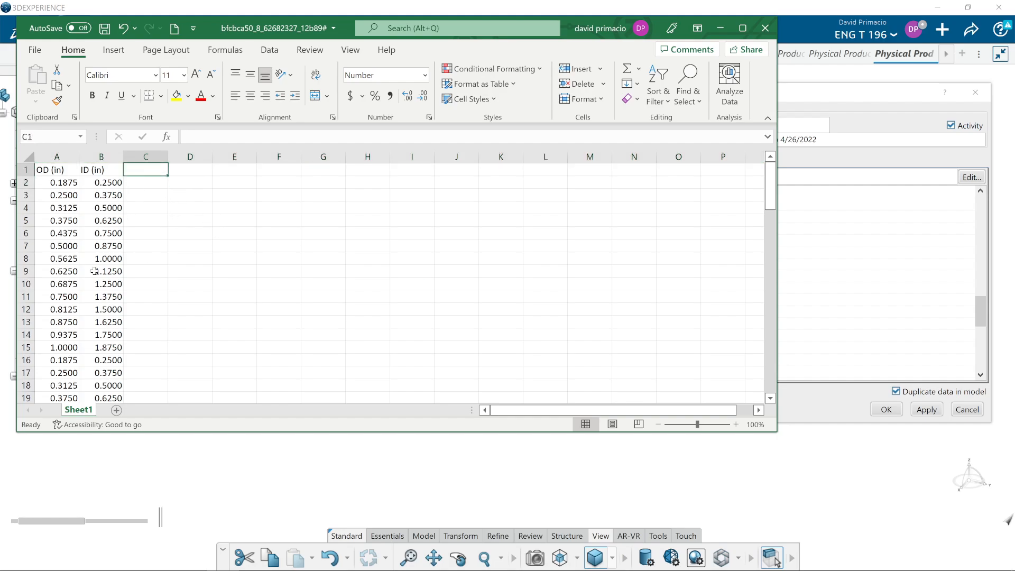
text(THK)
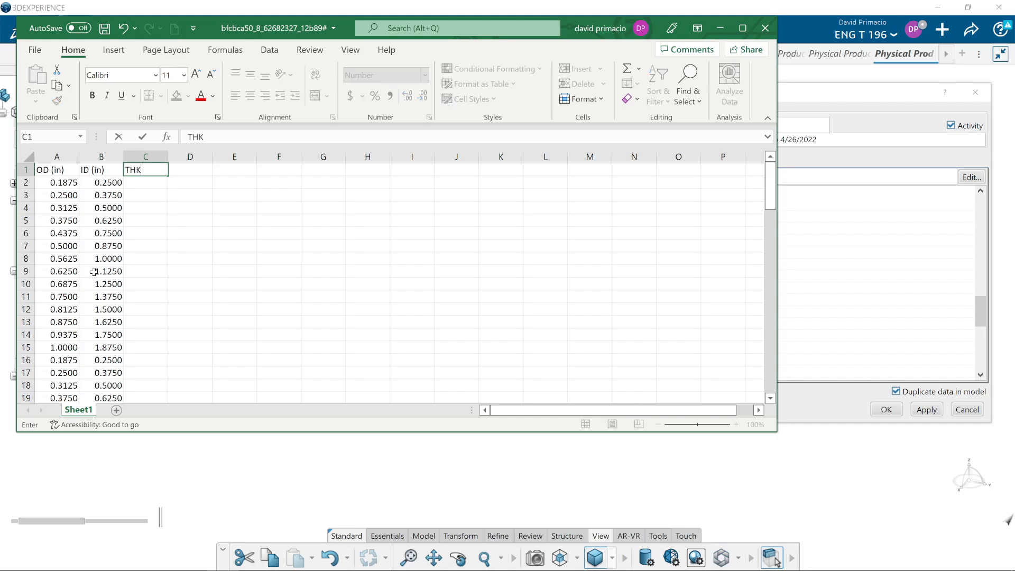
key(Caps_Lock)
key(Return)
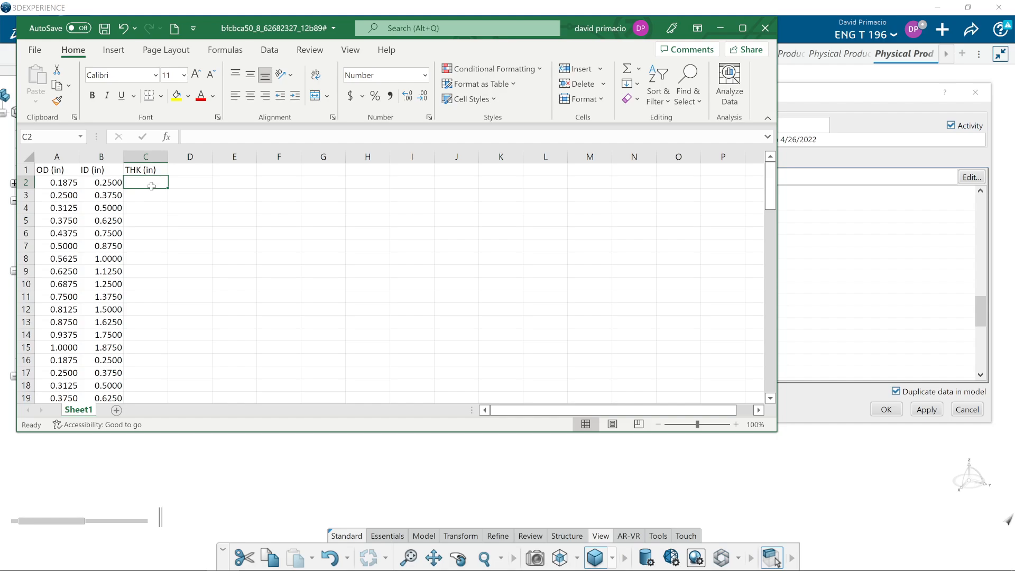
text(3/1)
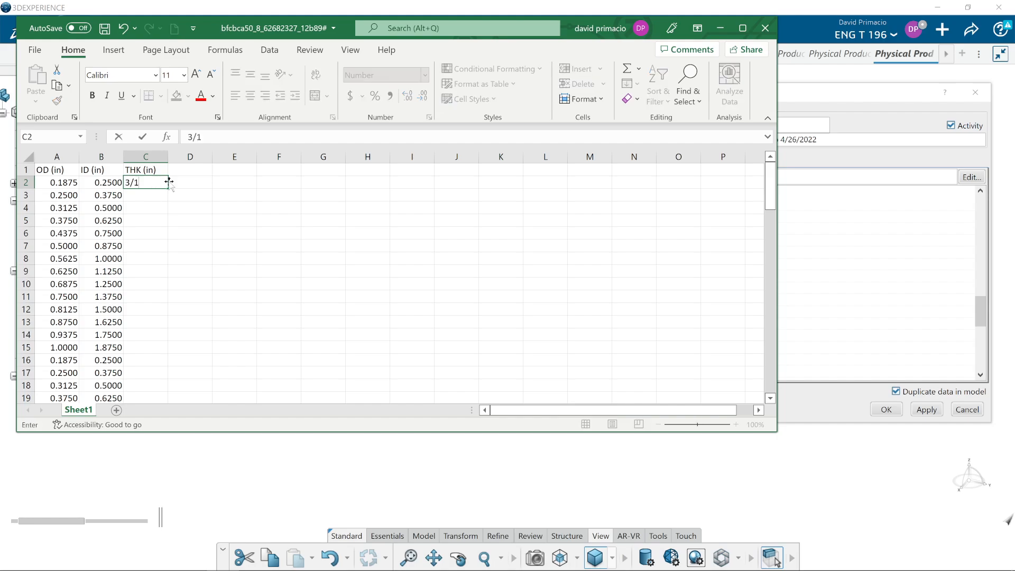
text(6)
key(Return)
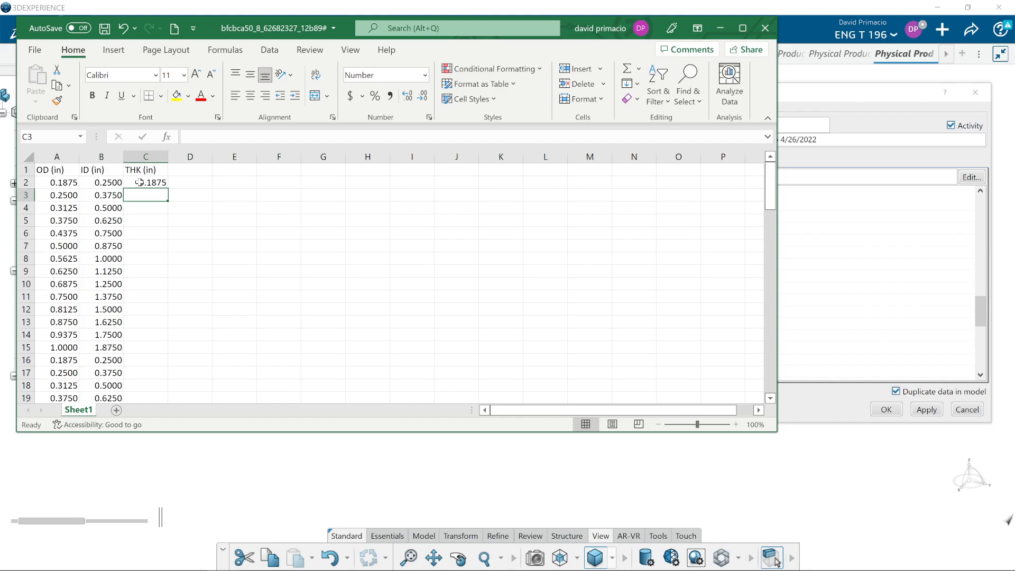
click(144, 156)
right_click(137, 159)
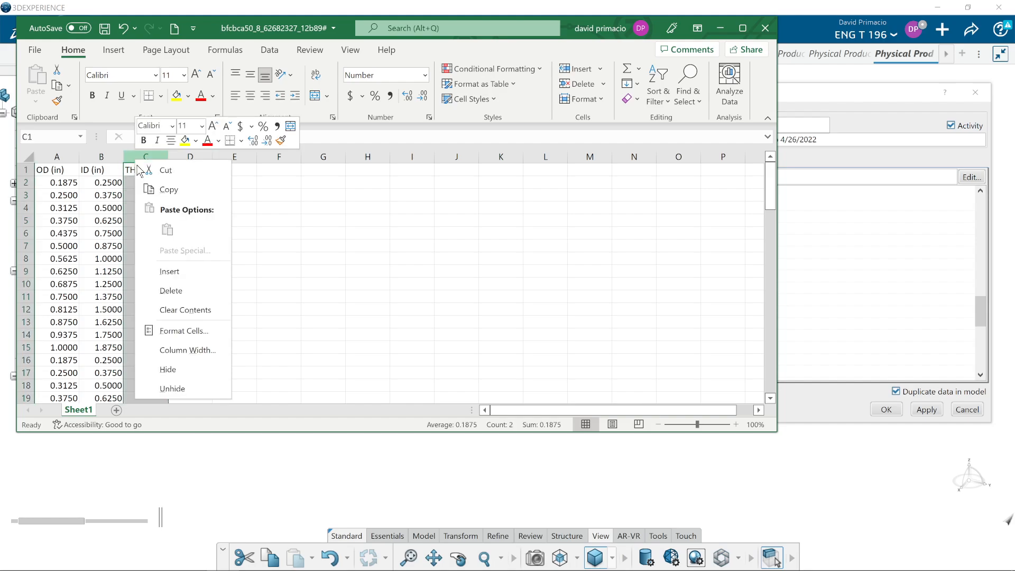
click(162, 293)
click(152, 174)
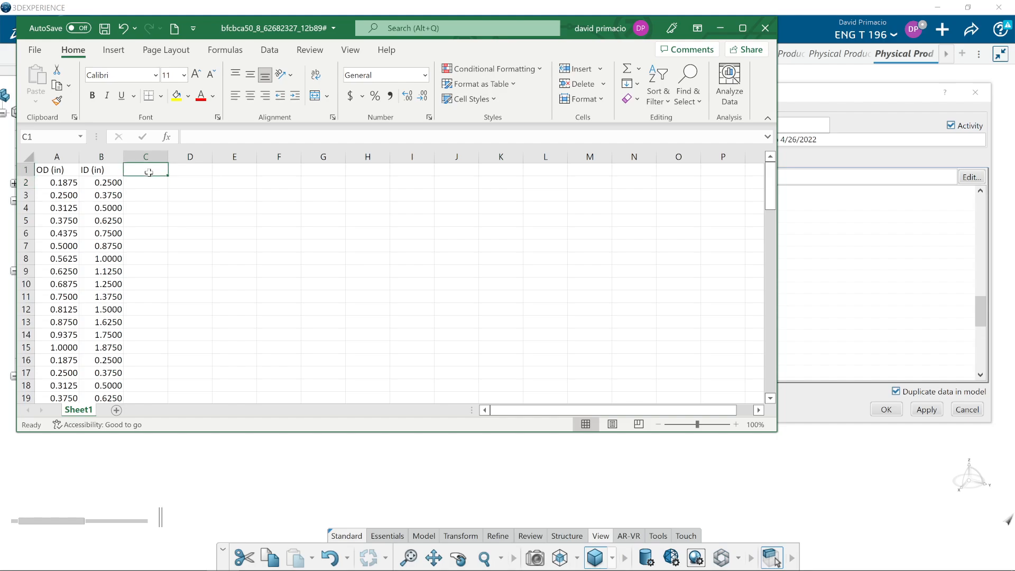
key(ctrl+z)
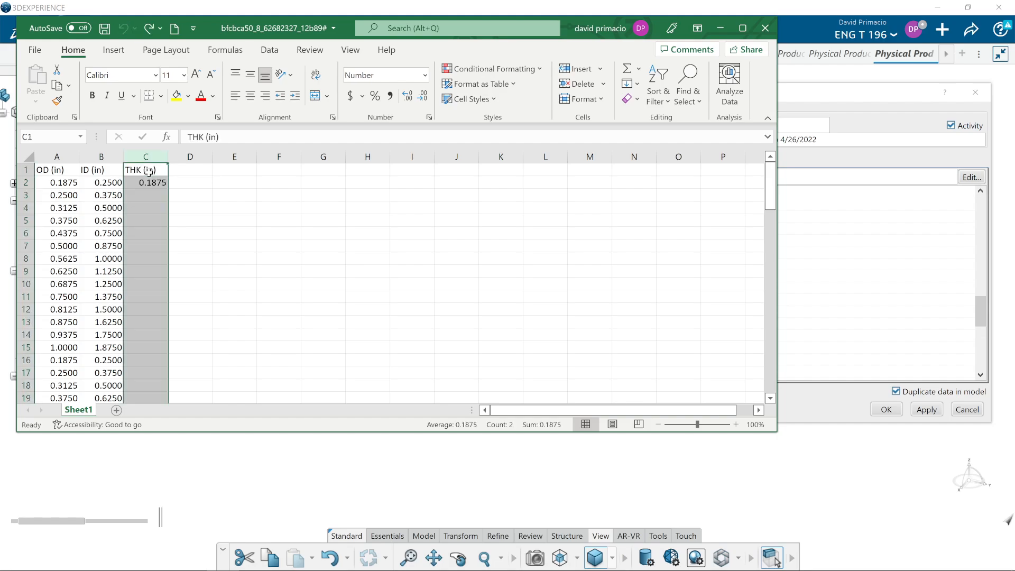
Copy the "THK (in)" heading from C1 into D1, leaving cell D2 empty
click(149, 170)
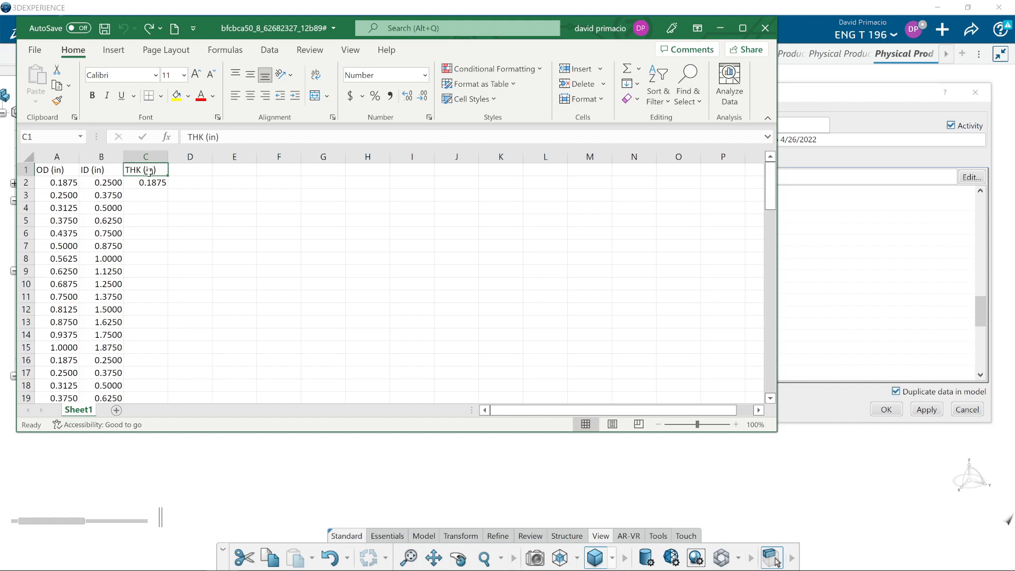
key(ctrl+c)
key(Down)
key(Right)
key(ctrl+v)
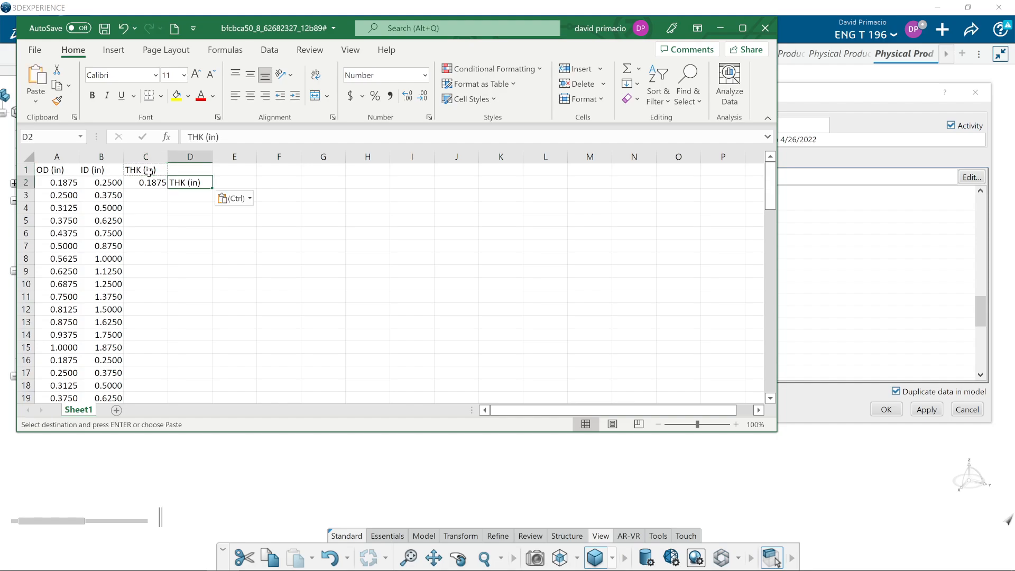
key(Up)
key(ctrl+v)
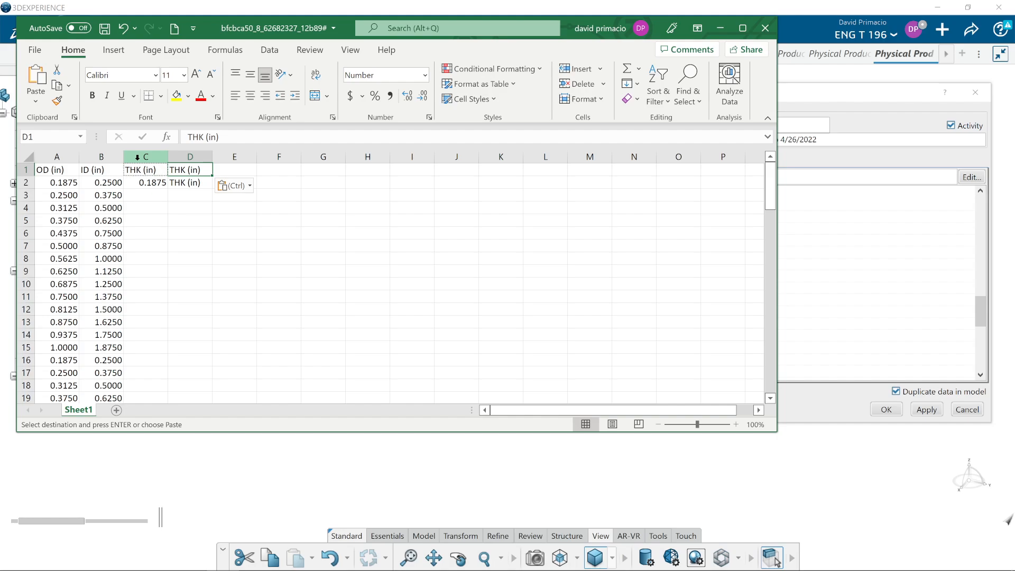
click(171, 184)
key(Delete)
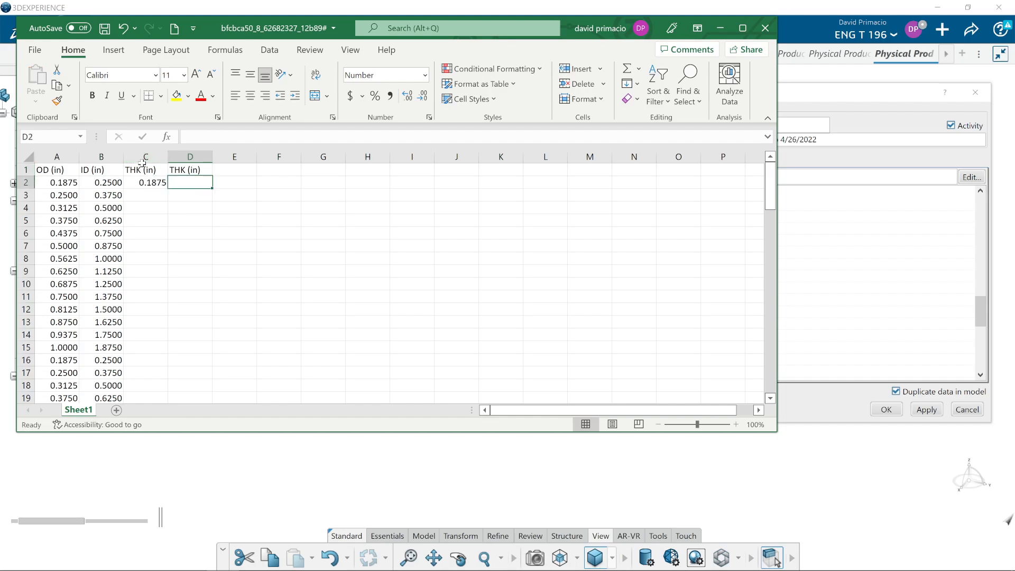
Delete the original column C so the copied heading replaces it, and enter 3/16 in cell C2
click(143, 158)
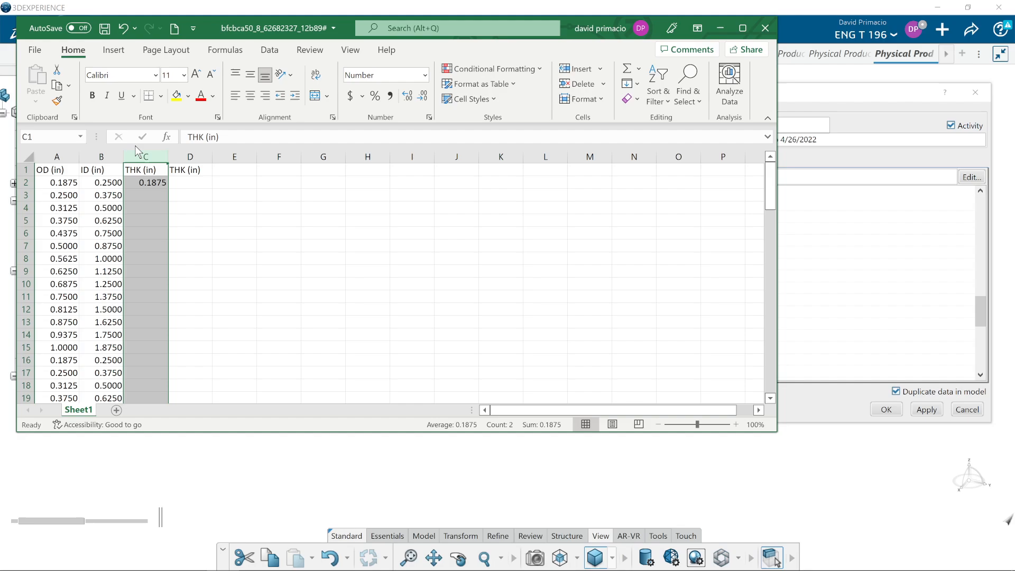
right_click(141, 158)
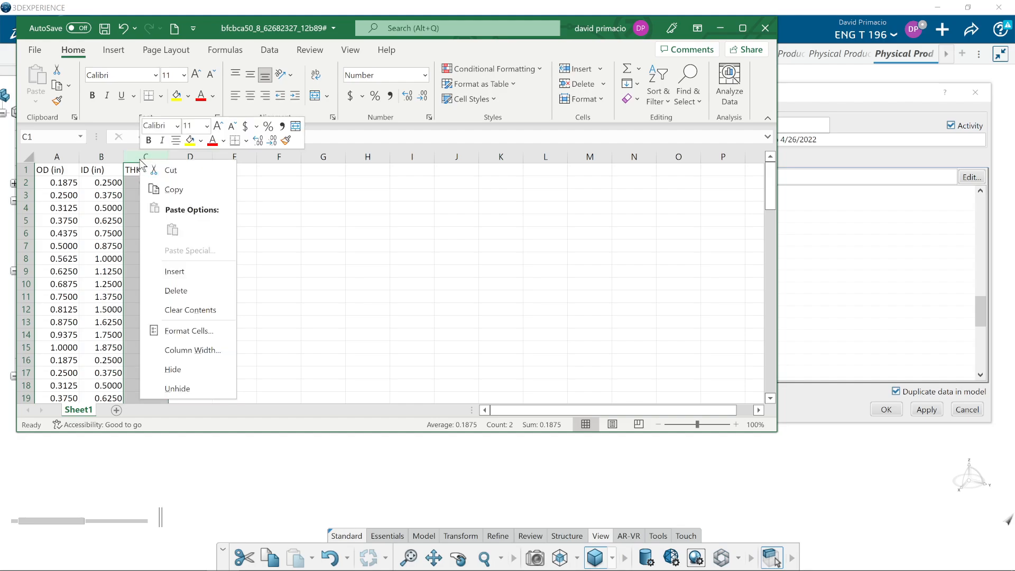
click(191, 290)
click(144, 183)
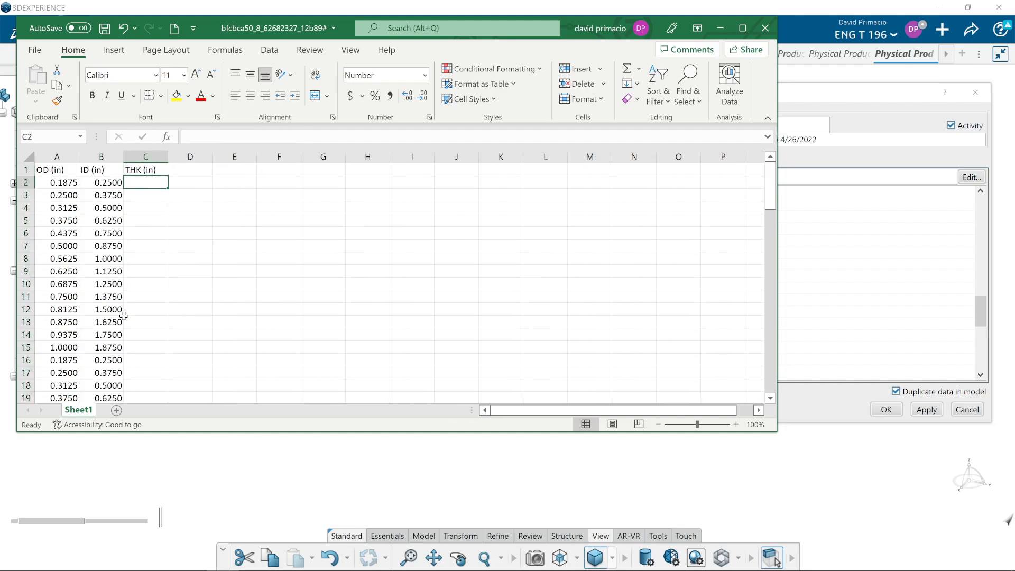
text(3/16)
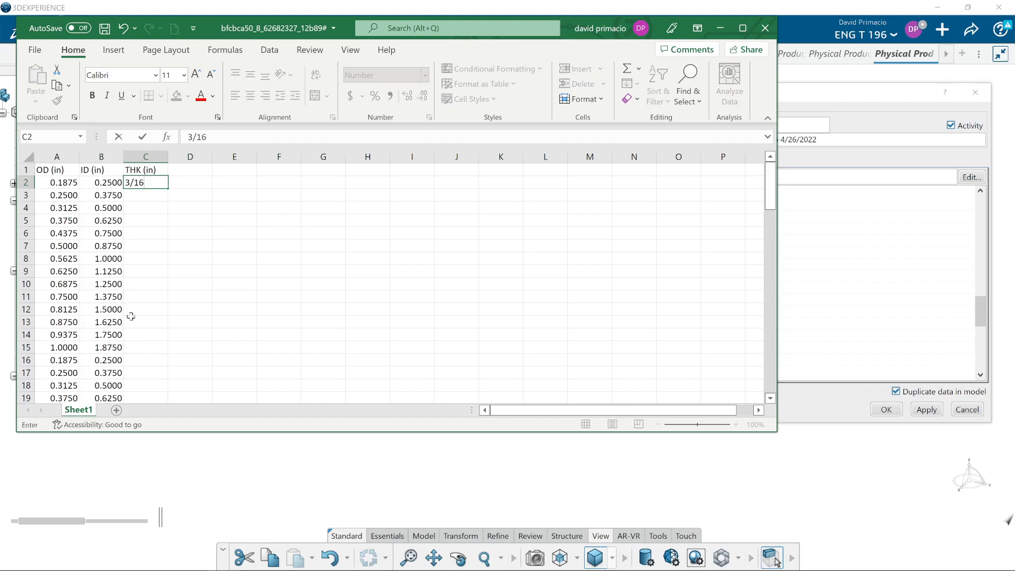
key(Return)
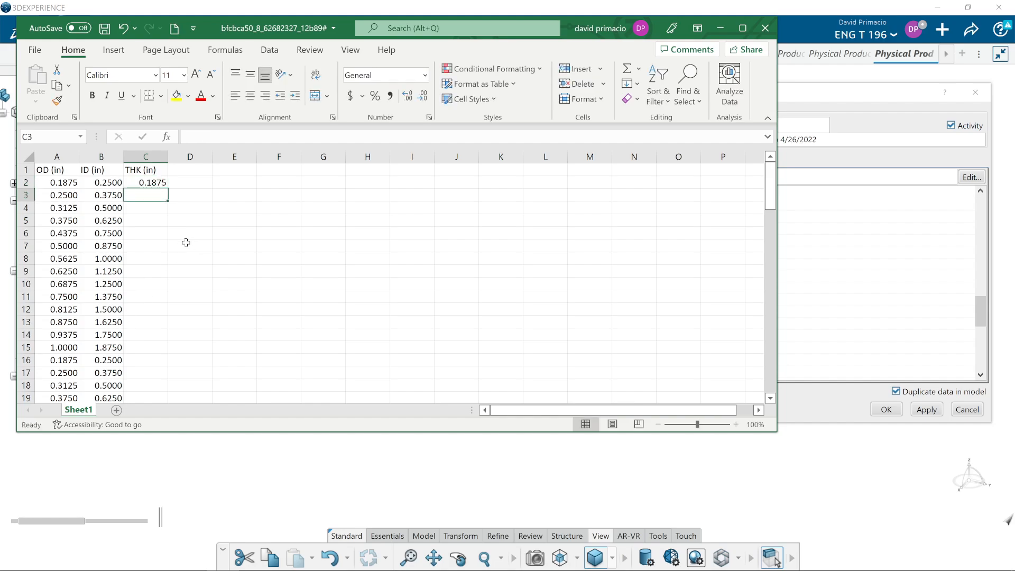
Set the number format of thickness cell C2 to Short Date
click(161, 183)
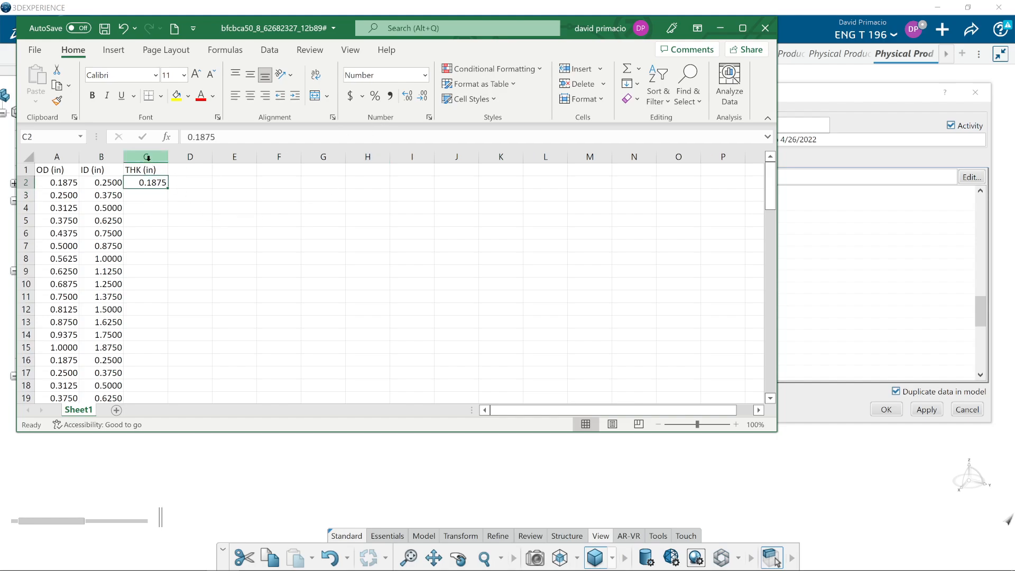
click(424, 75)
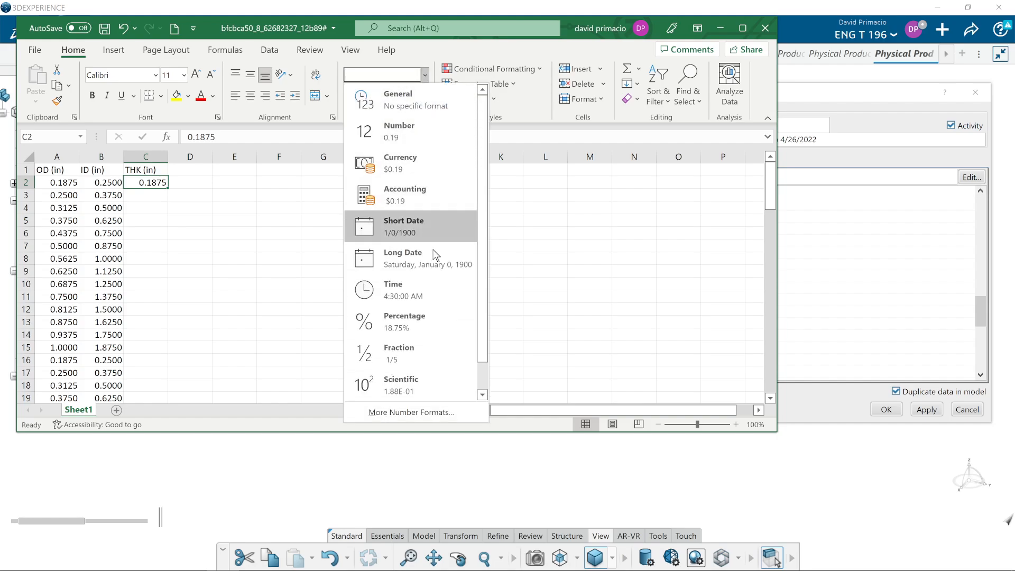
scroll(441, 261, down, 1)
scroll(442, 263, up, 1)
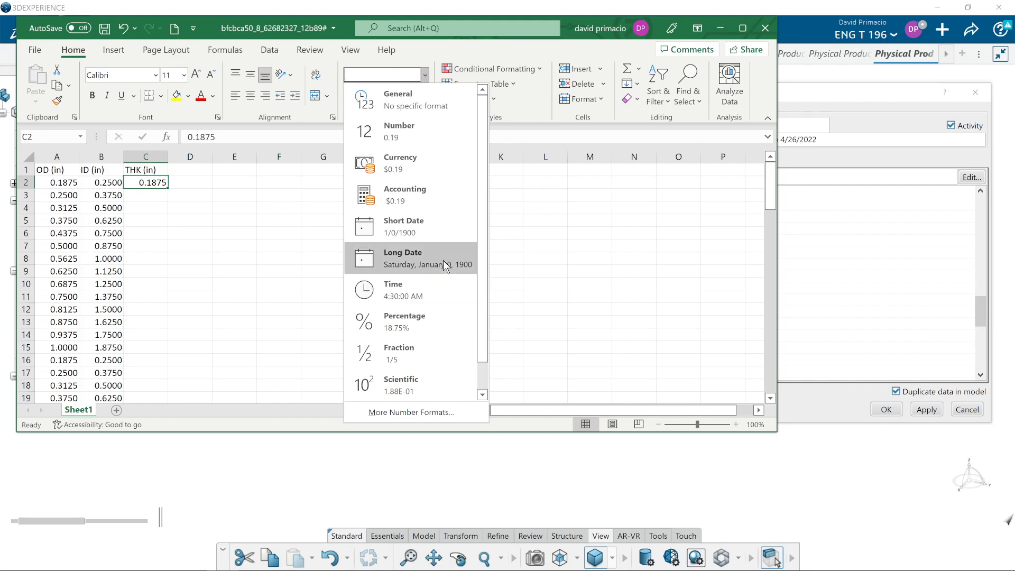
click(427, 234)
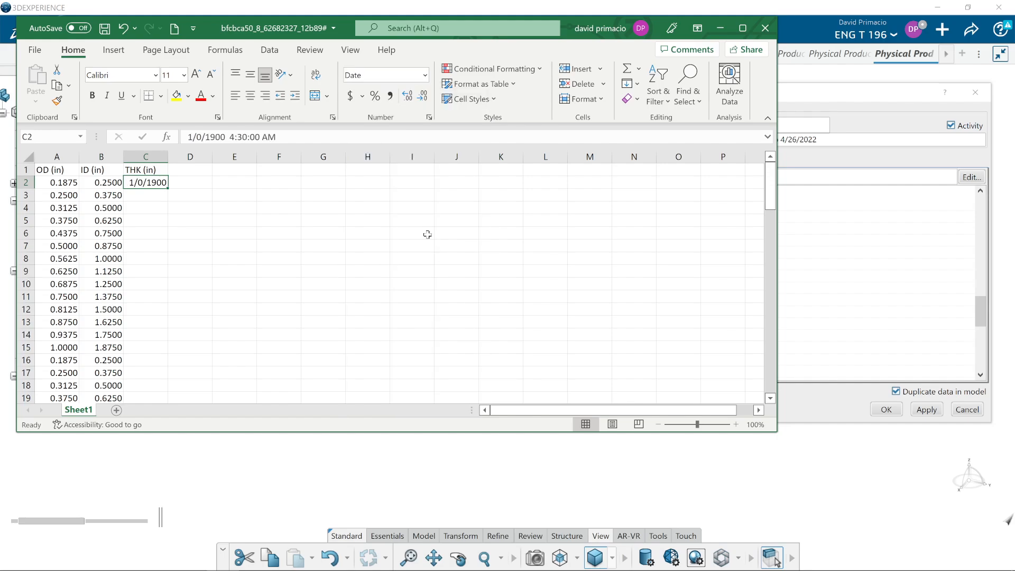
Format the empty cell E8 as a date with the 14-Mar type
click(256, 264)
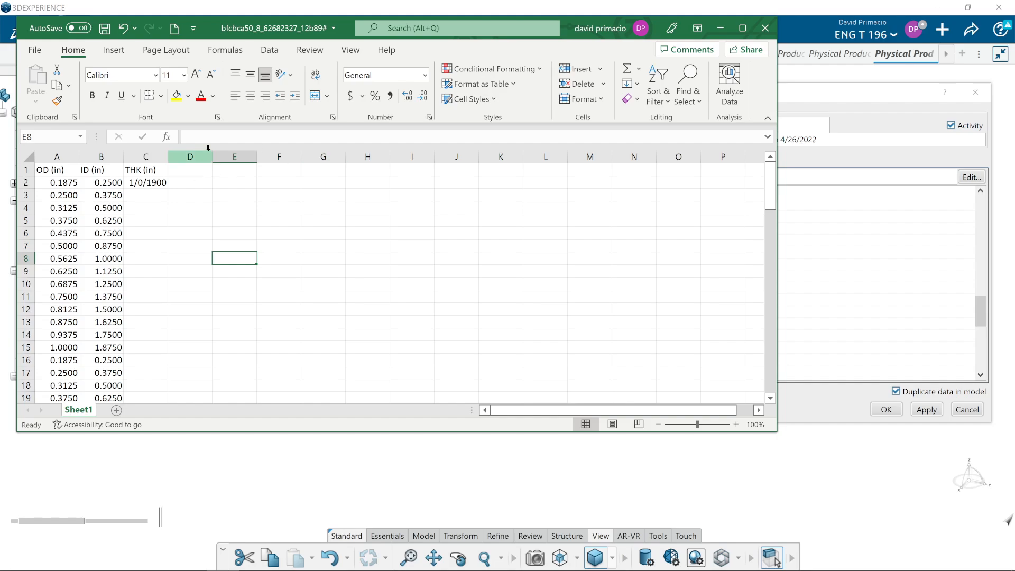
click(428, 118)
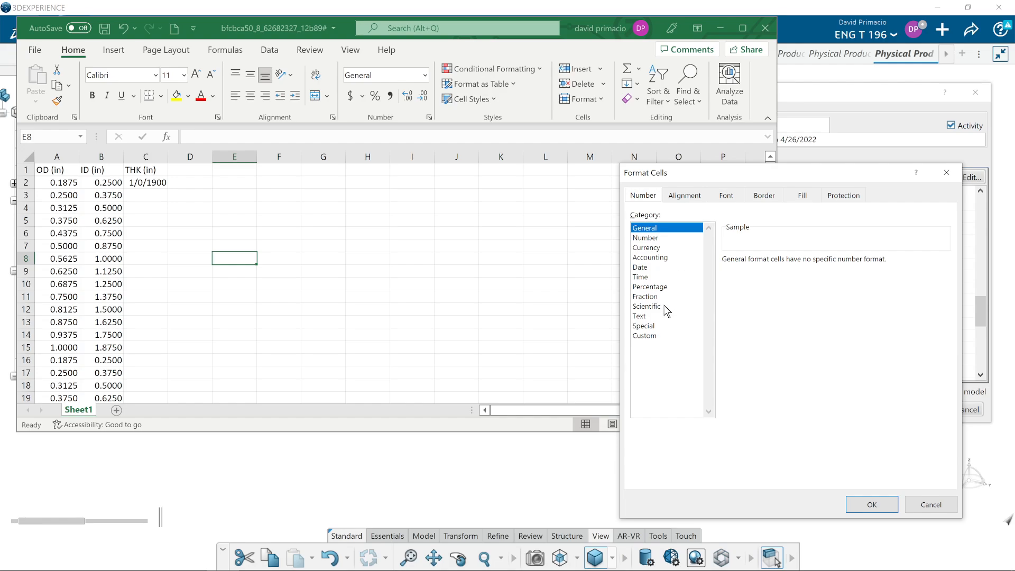
click(654, 267)
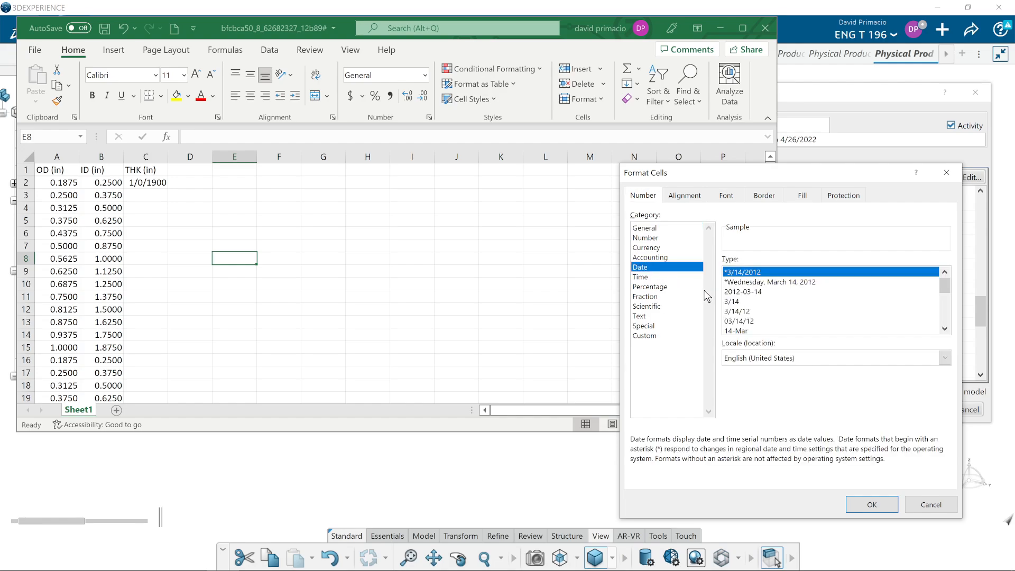
click(736, 339)
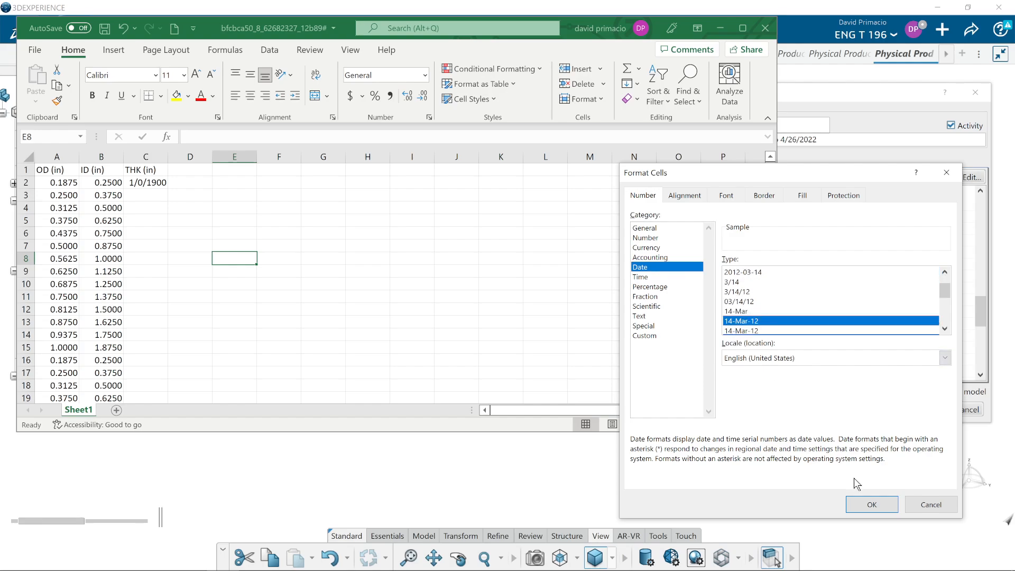
click(740, 313)
click(873, 505)
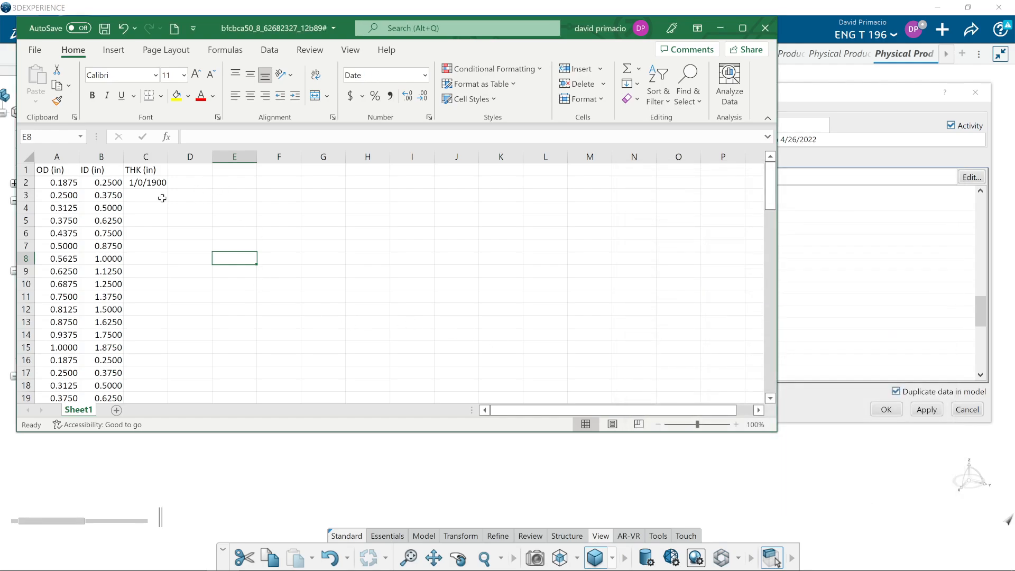
Format thickness cell C2 as a date with the 14-Mar type
click(148, 182)
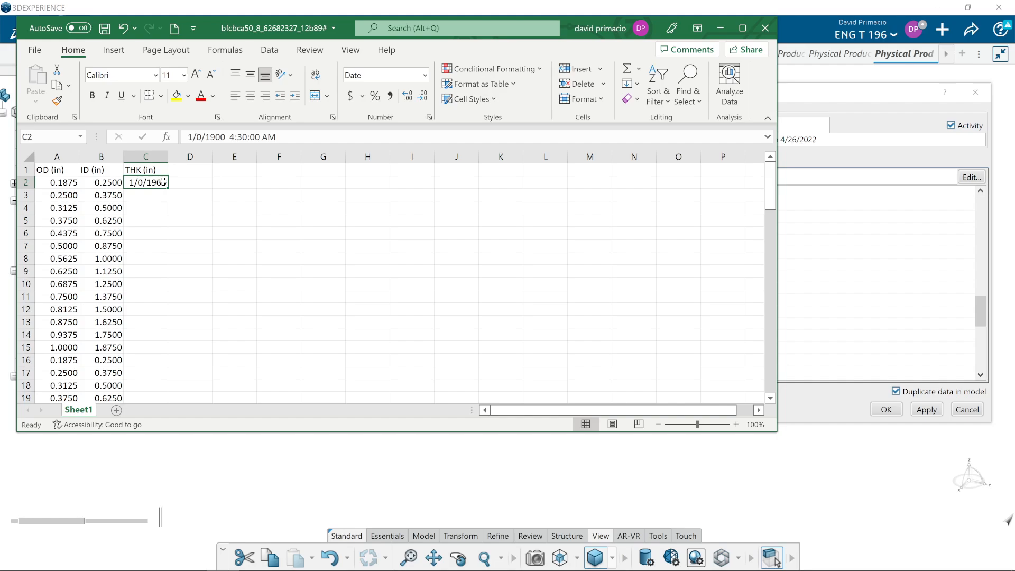
key(ctrl+1)
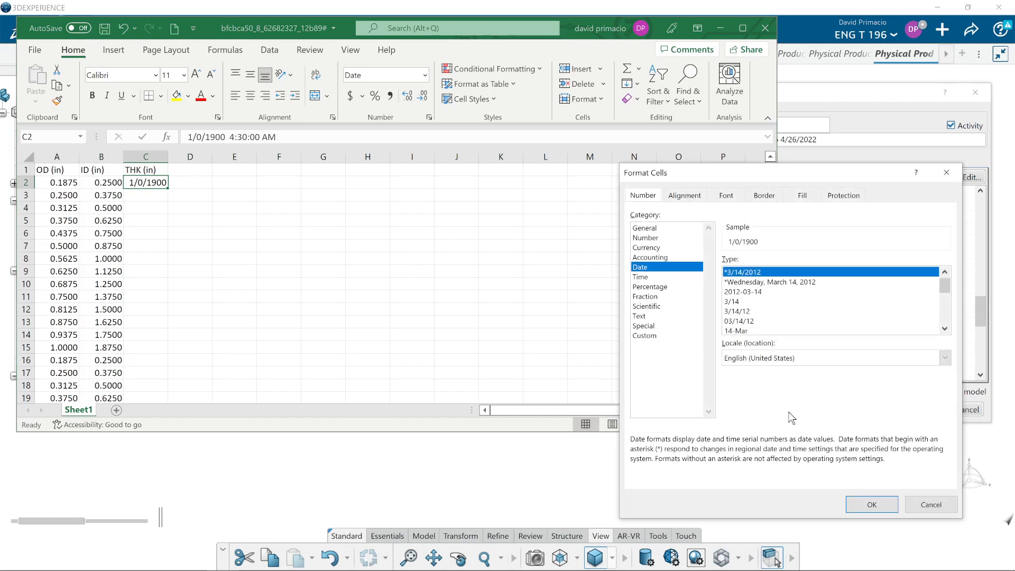
click(759, 331)
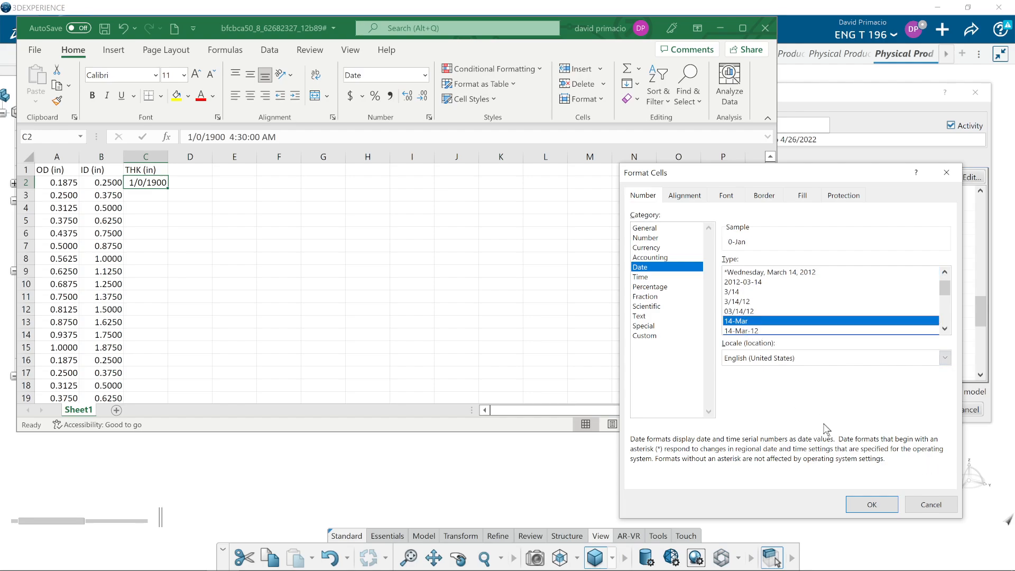
click(861, 503)
click(402, 321)
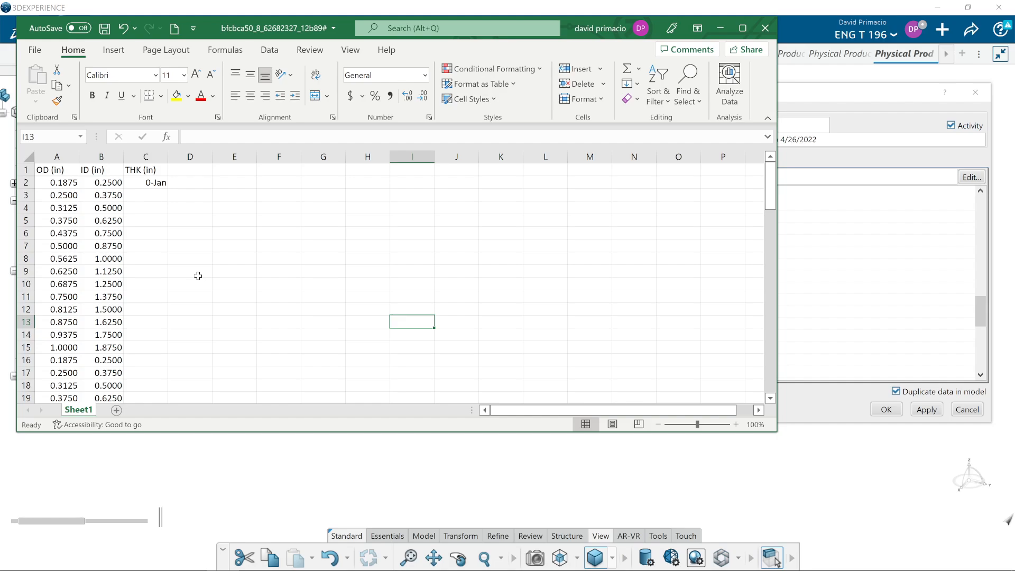
Enter 3/16 again in the date-formatted cell C2 under the THK (in) heading
click(138, 182)
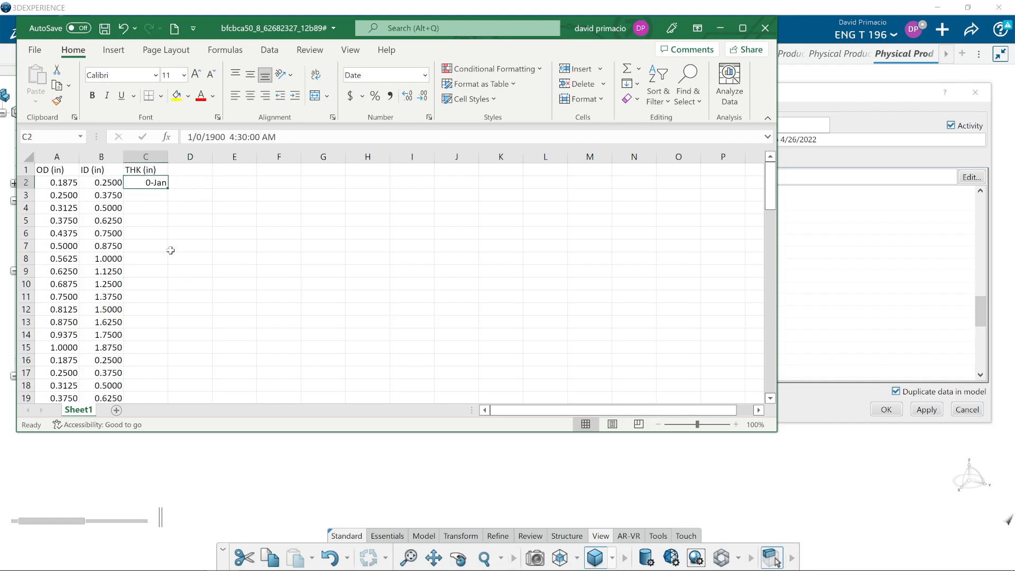
text(3/16)
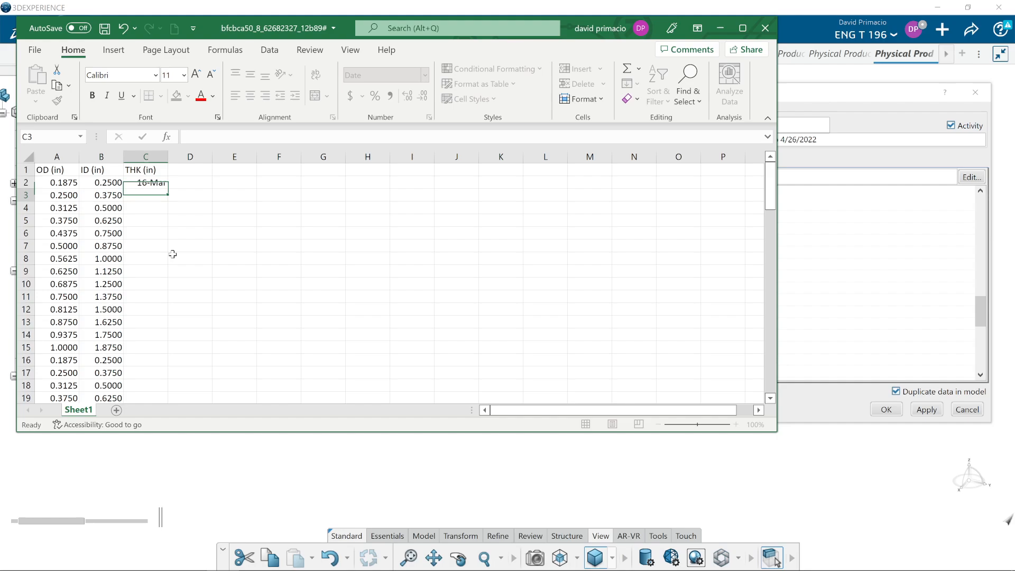
key(Return)
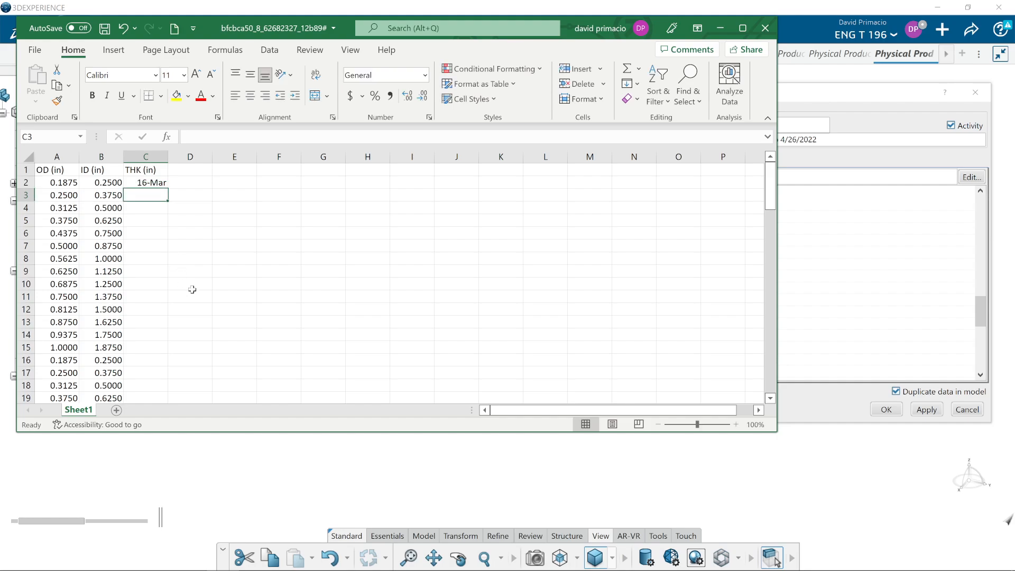
Set the THK (in) column C to the Number format and enter 3/ in cell C2
click(150, 183)
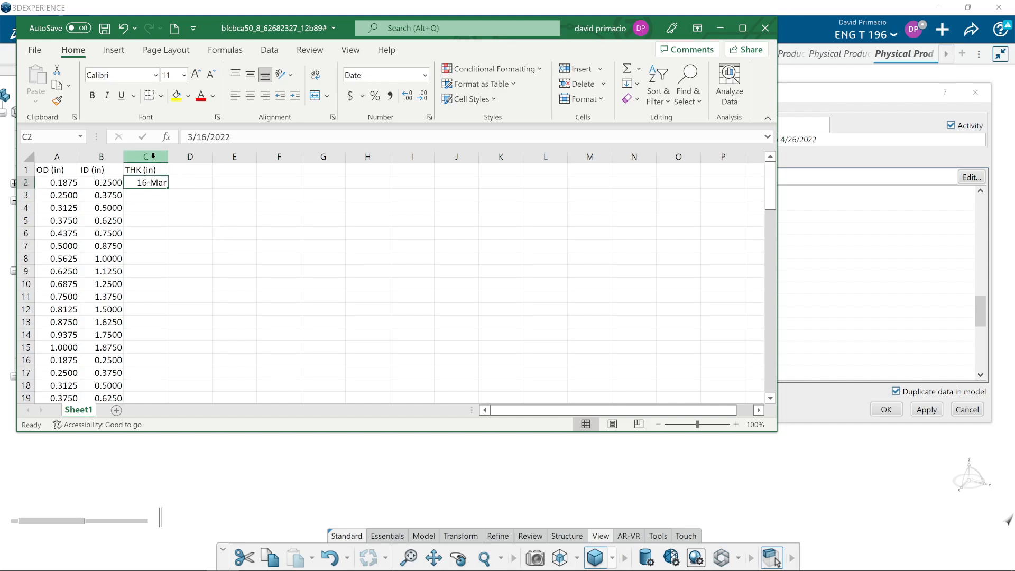
click(154, 156)
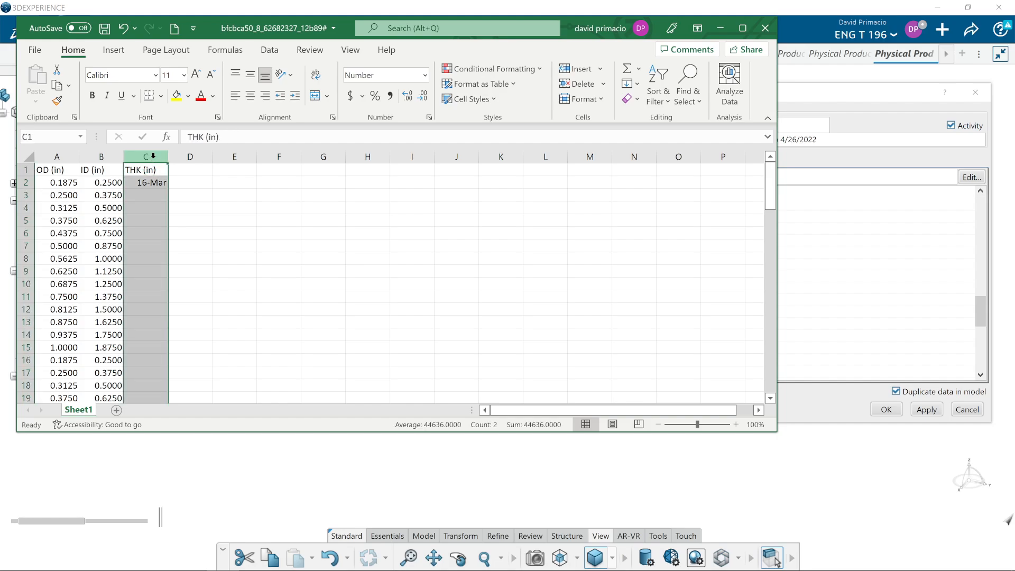
click(425, 76)
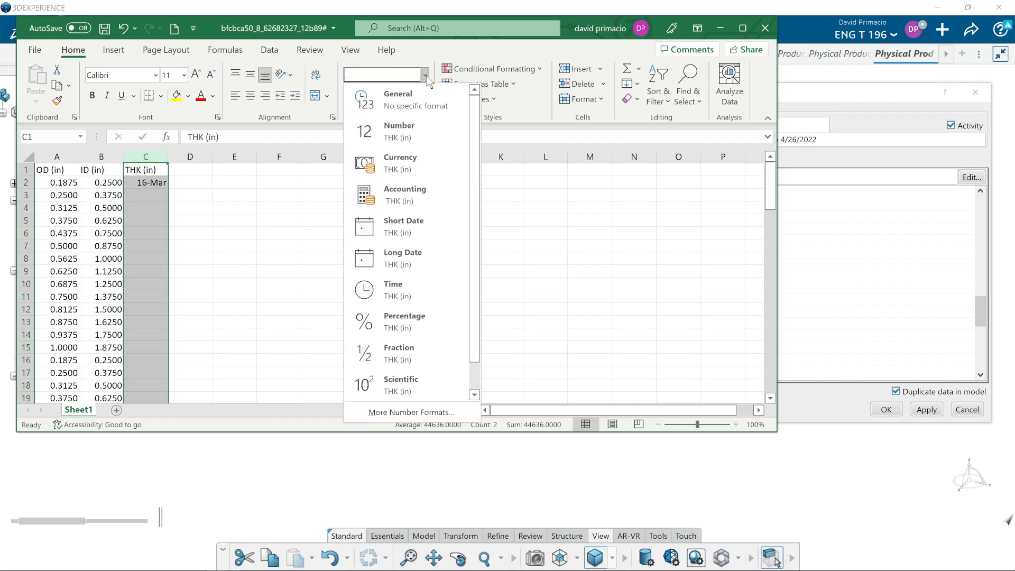
click(422, 119)
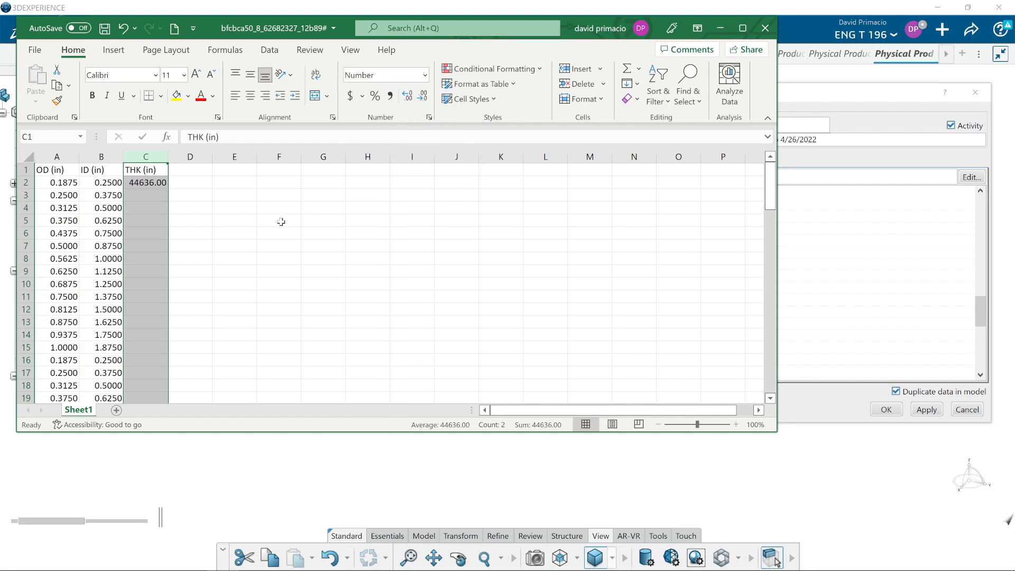
key(Down)
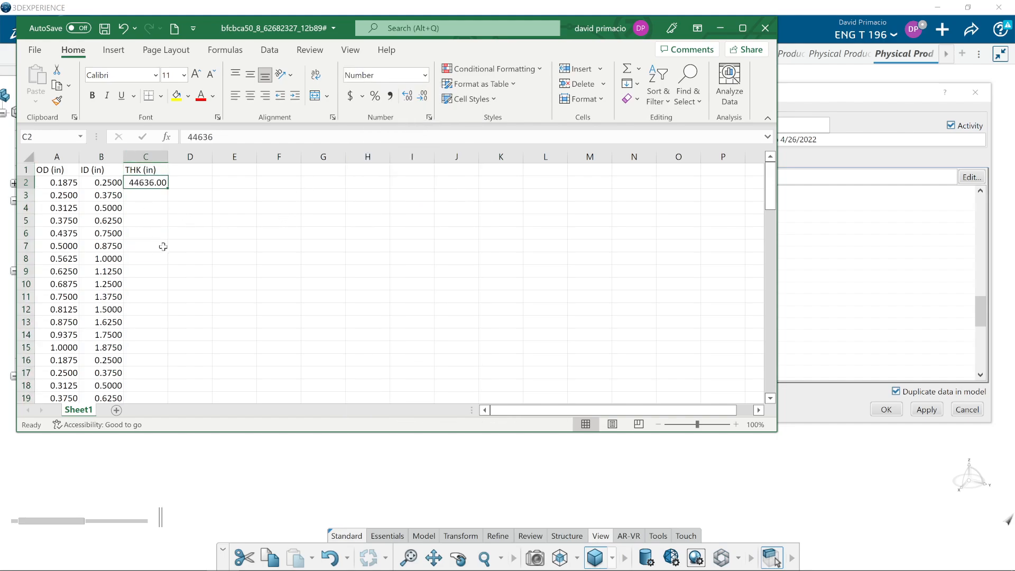
text(3/)
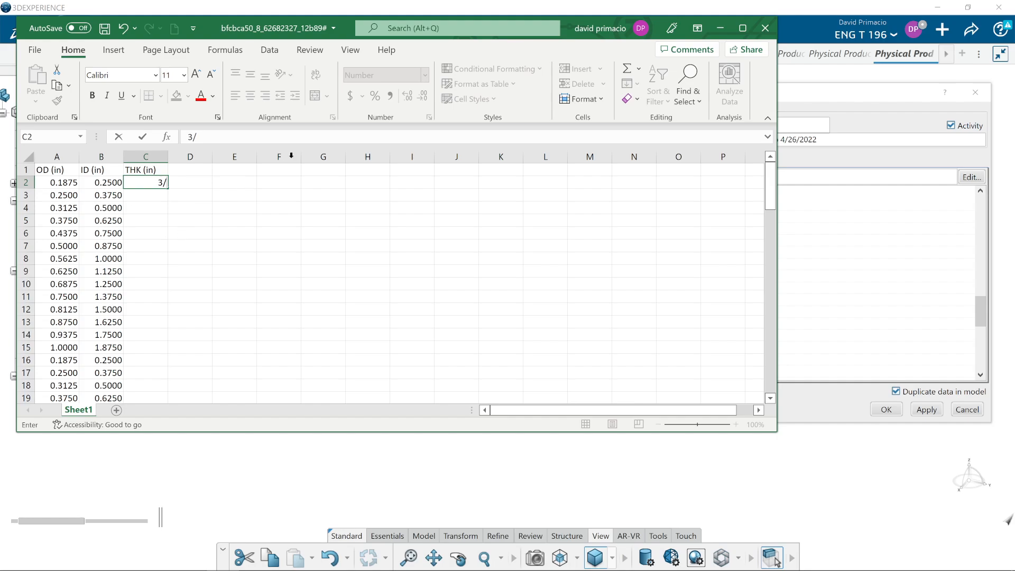
key(Return)
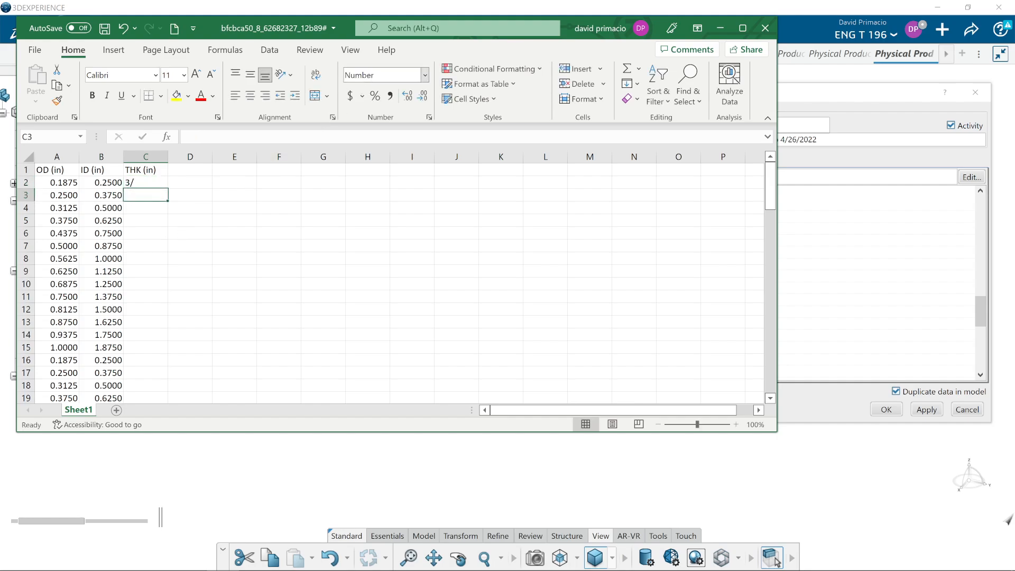
Format the THK (in) column C as Fraction and enter 3/16 in cell C2
click(145, 148)
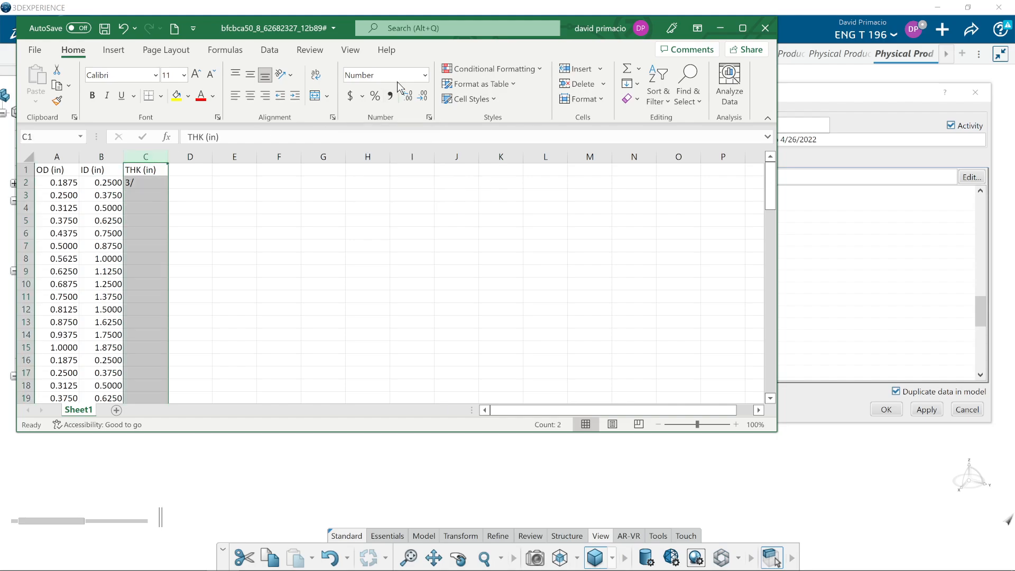
click(425, 76)
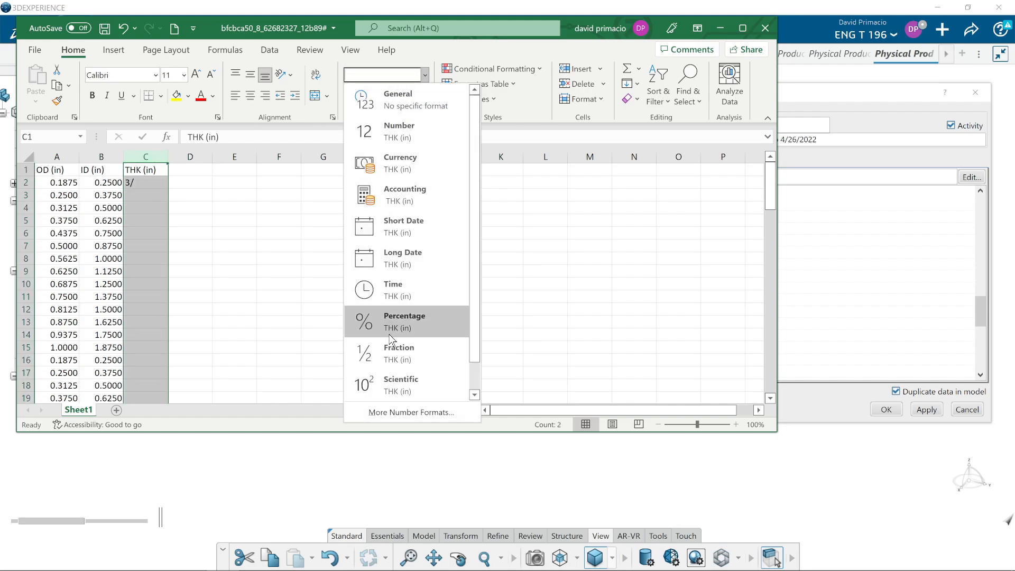
click(392, 353)
click(149, 186)
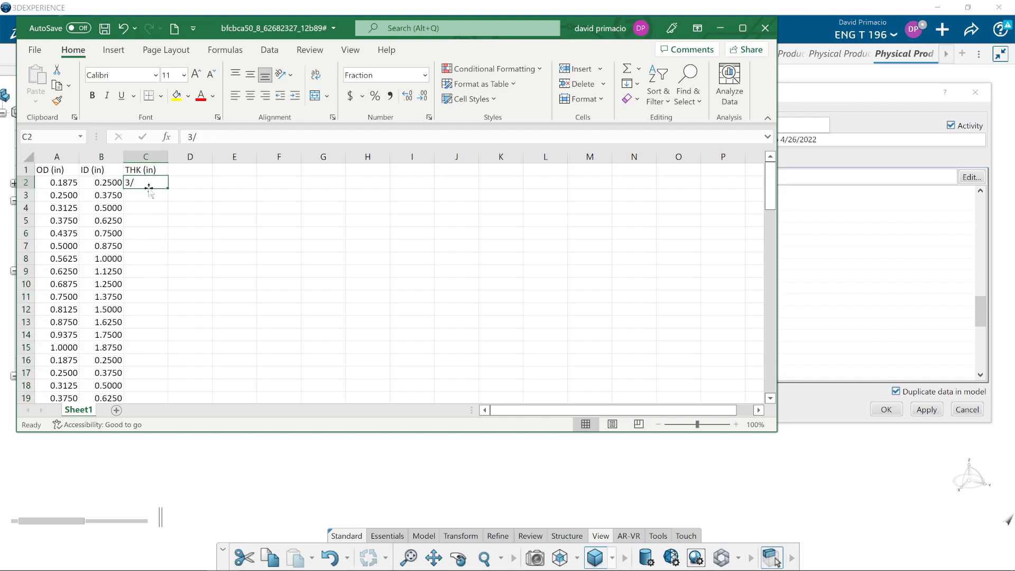
text(3/16)
key(Return)
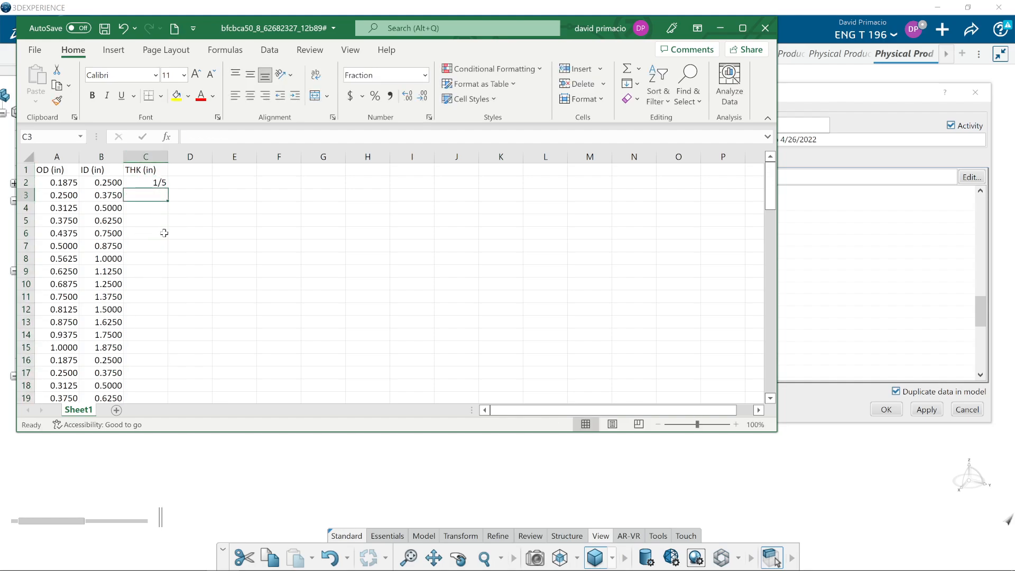
Change the fraction type of thickness cell C2 to Up to two digits (21/25)
click(138, 183)
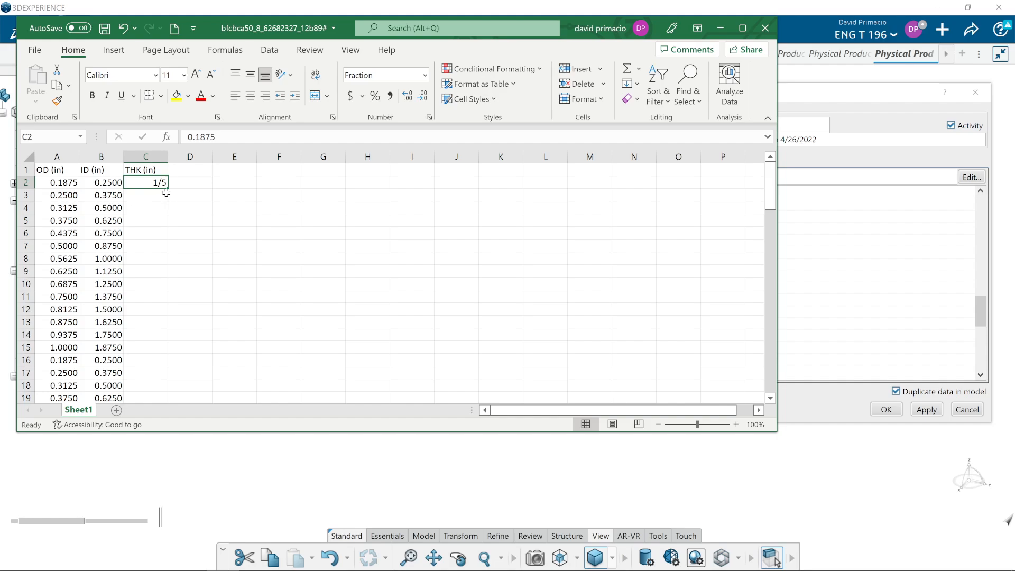
click(430, 117)
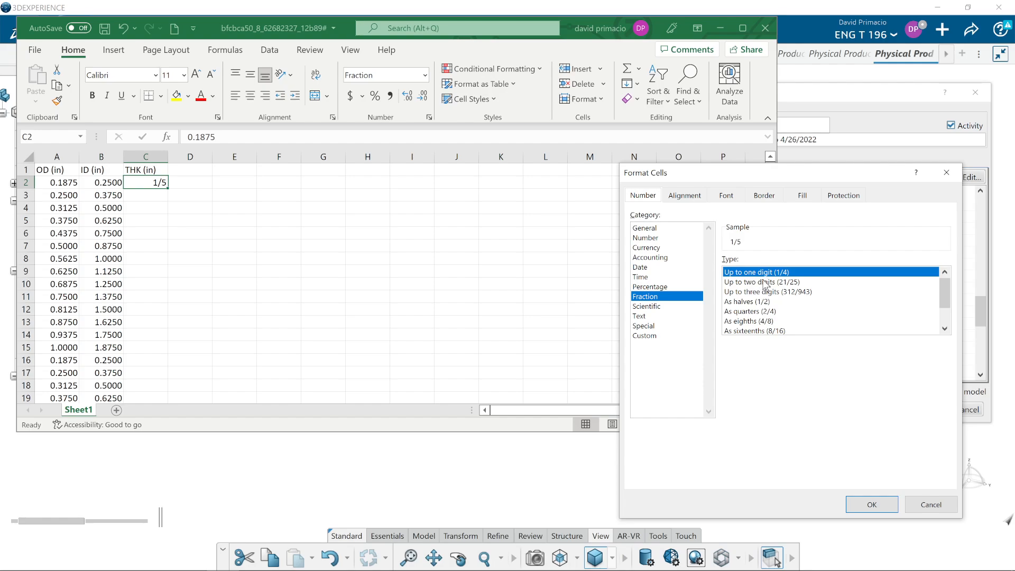
click(760, 282)
click(870, 504)
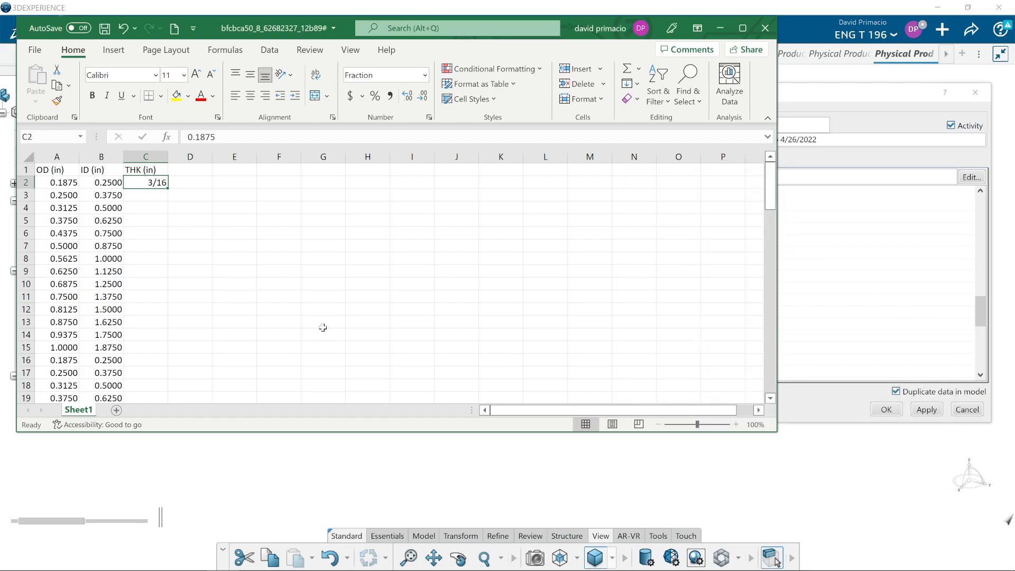
Fill the 3/16 thickness from cell C2 down through C21
drag(167, 190, 160, 373)
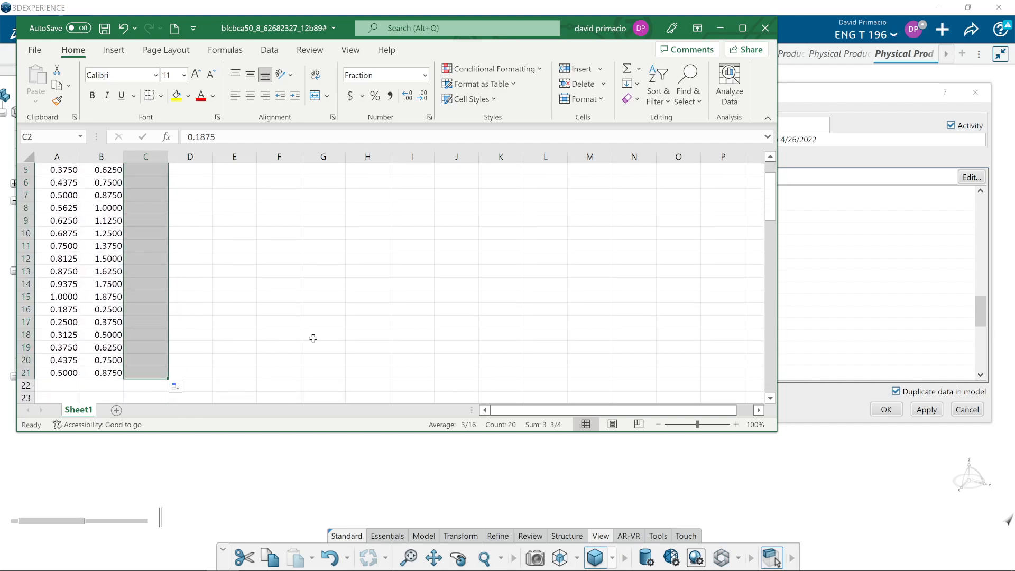
scroll(279, 297, up, 2)
scroll(277, 297, down, 2)
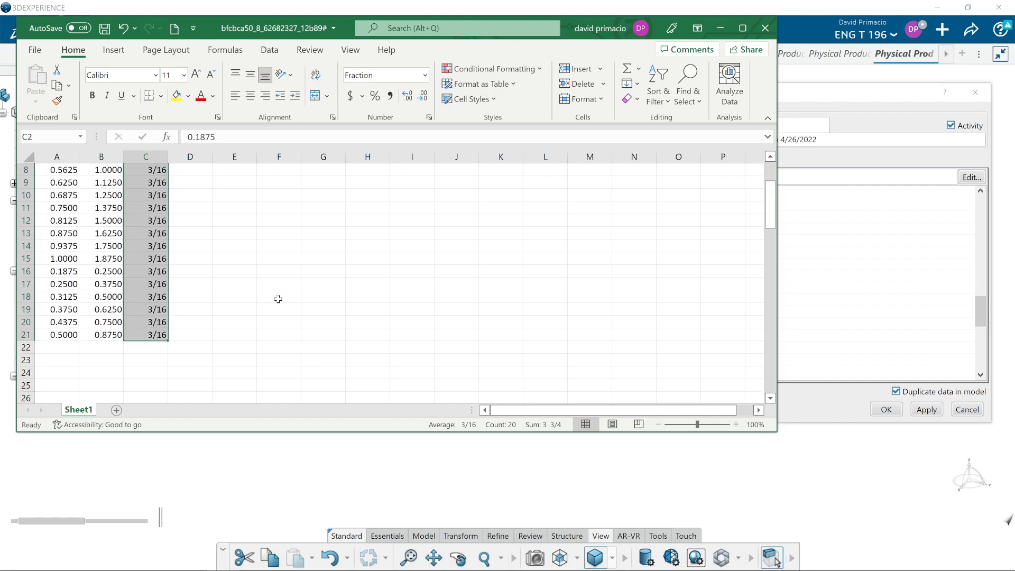
Copy the OD and ID values in A2:B21 and paste them below the existing rows, starting at A22
scroll(253, 297, up, 3)
drag(57, 183, 111, 373)
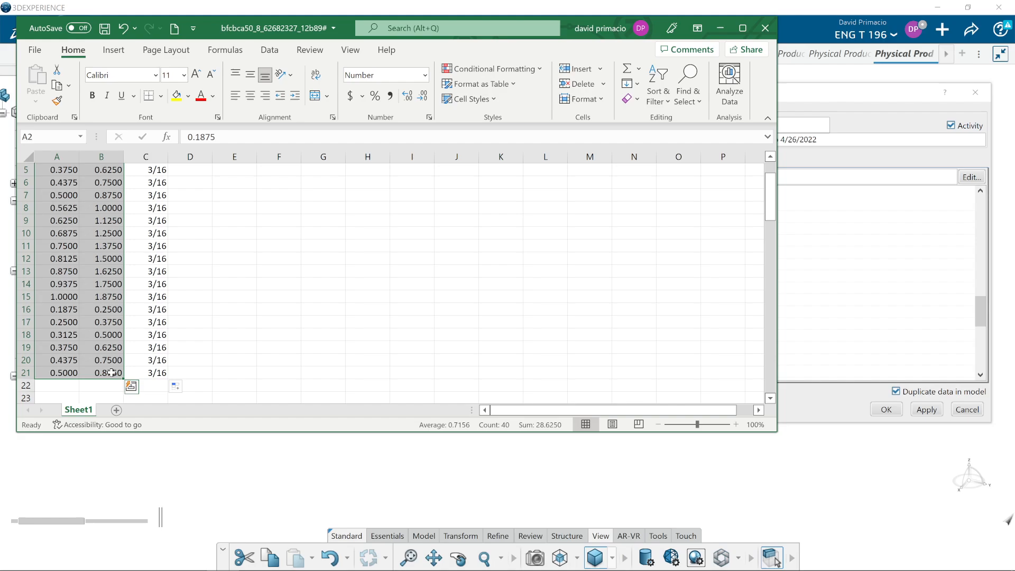
key(ctrl+c)
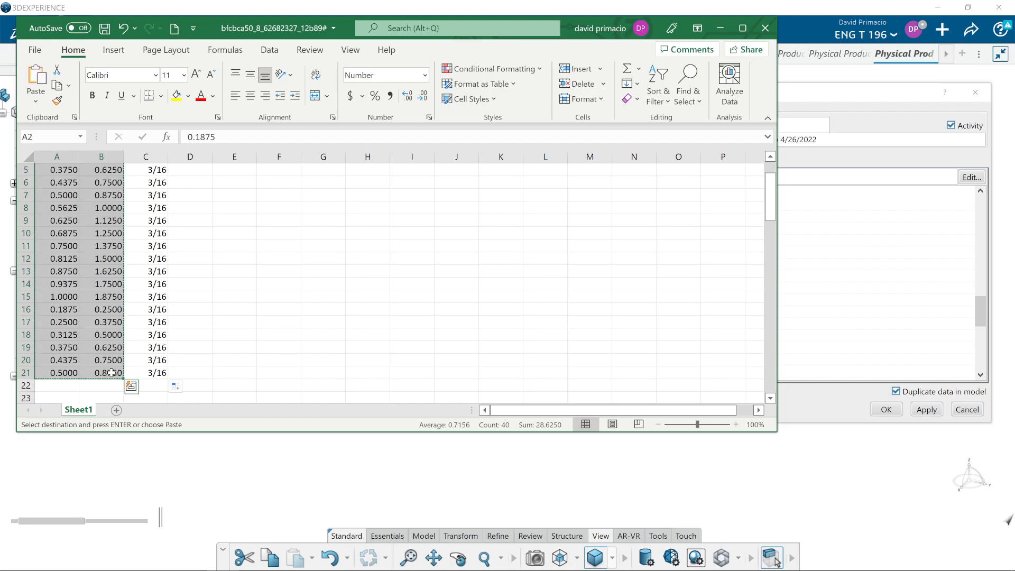
click(56, 385)
key(ctrl+v)
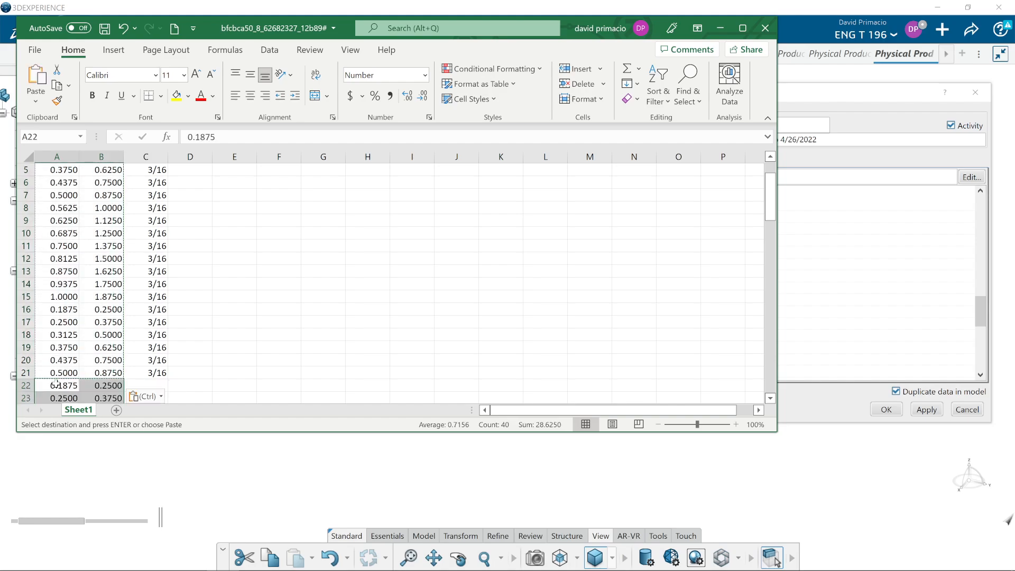
Enter a thickness of 4/16 in cell C22 beside the first pasted row
scroll(420, 376, down, 2)
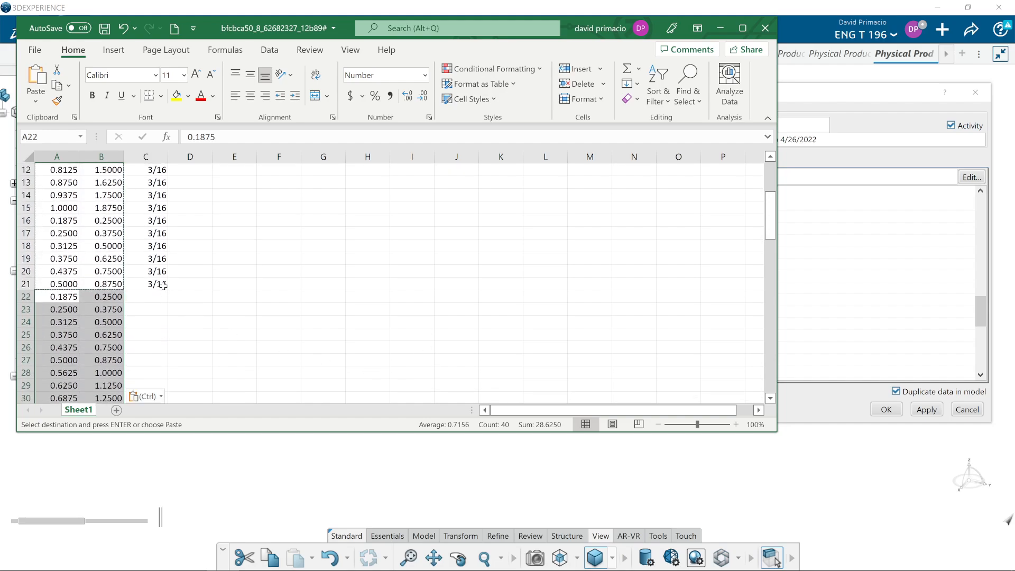
click(153, 298)
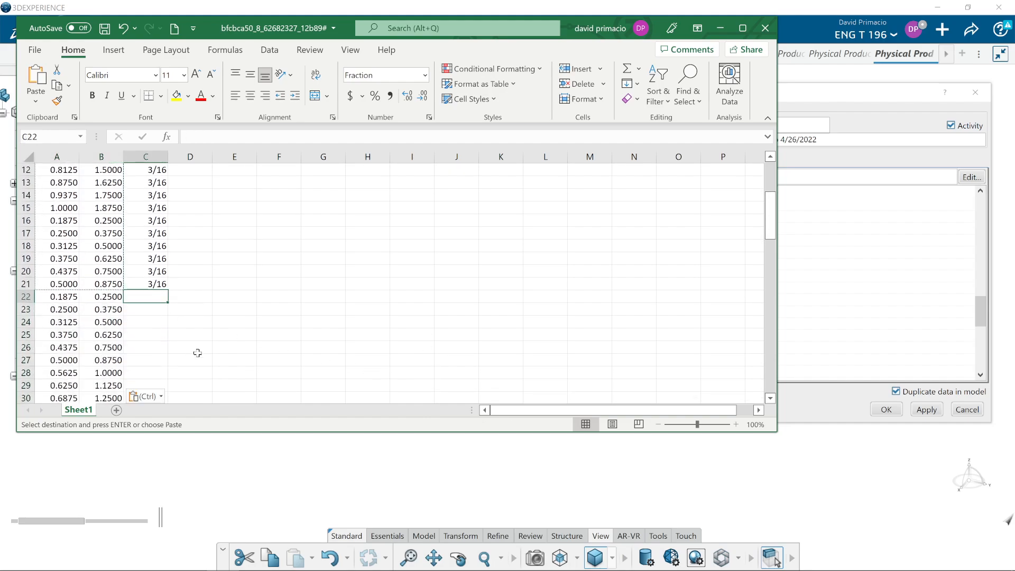
text(4/)
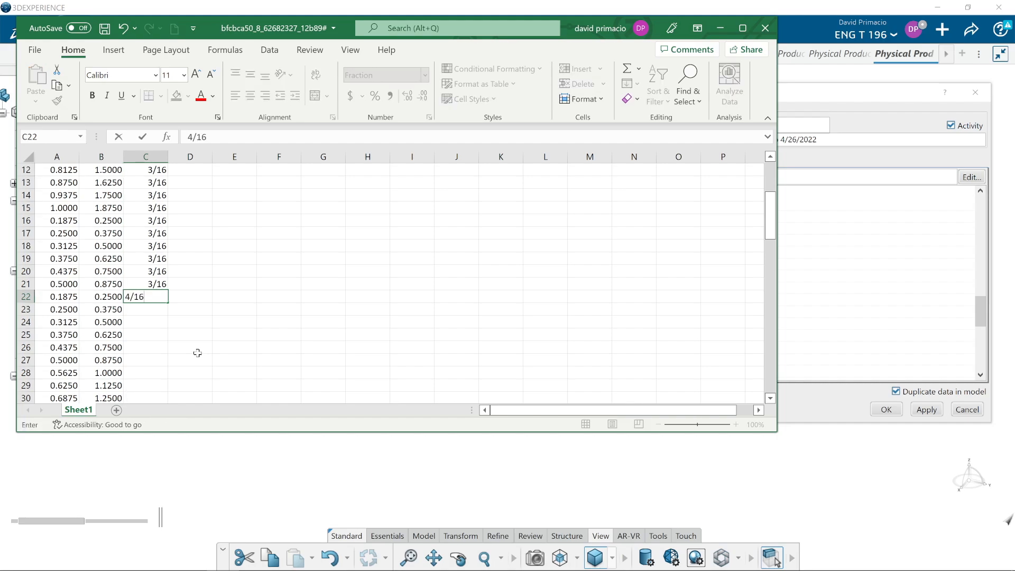
text(16)
key(Return)
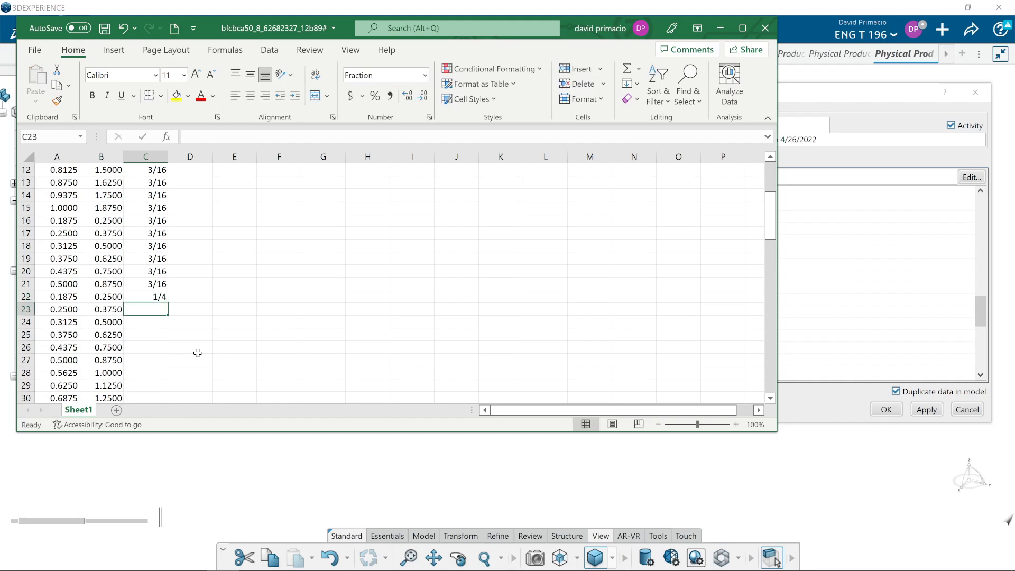
Fill the thickness in C22 down the THK (in) column alongside all the pasted OD and ID rows
click(155, 296)
drag(165, 304, 170, 380)
scroll(278, 356, up, 8)
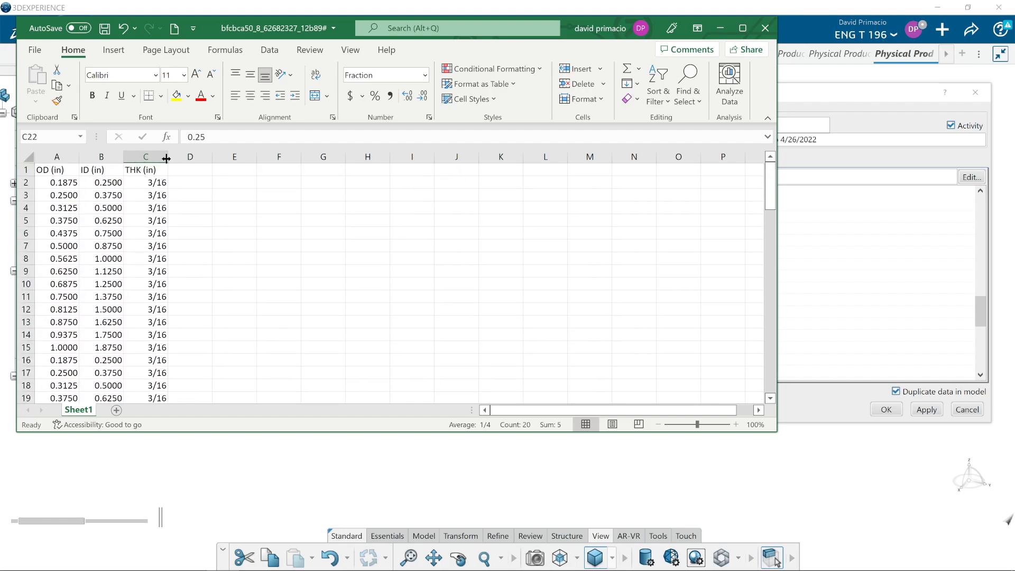
Close the design table workbook with its changes saved, and dismiss the Knowledge Report in CATIA
click(766, 28)
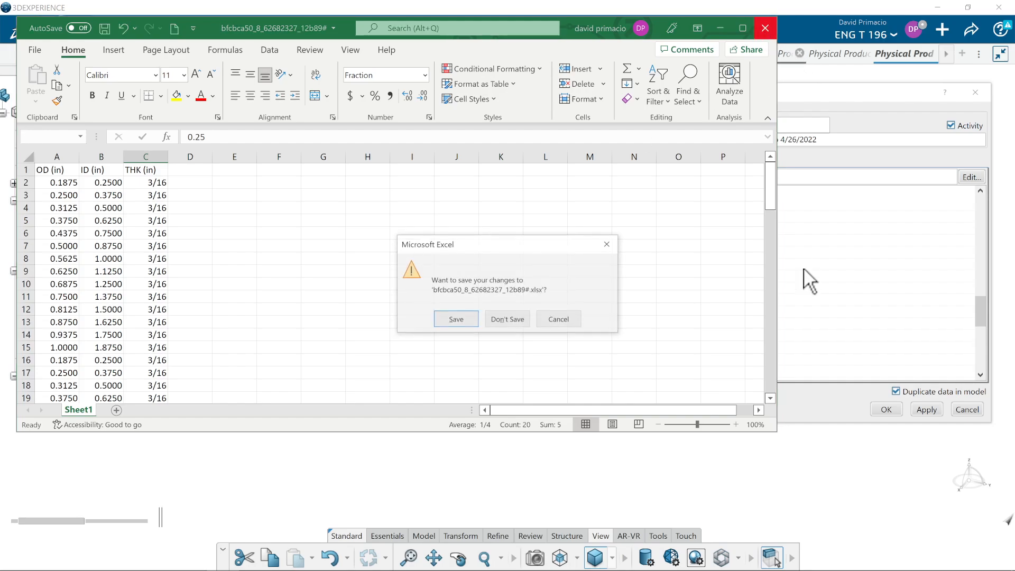
click(471, 319)
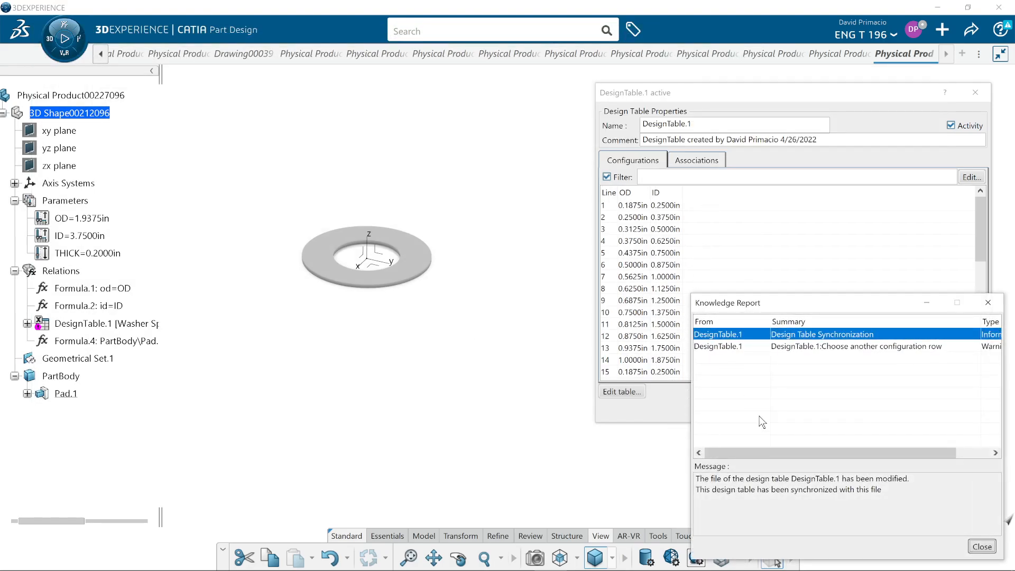
click(980, 548)
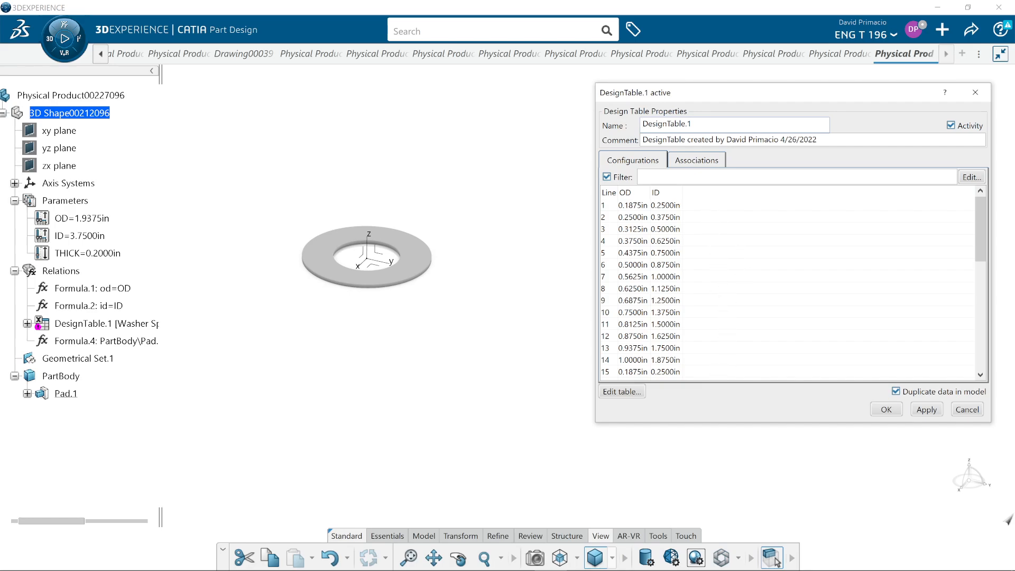
Filter the design table's associations to Renamed parameters and try to associate the THICK parameter with the THK column
click(699, 162)
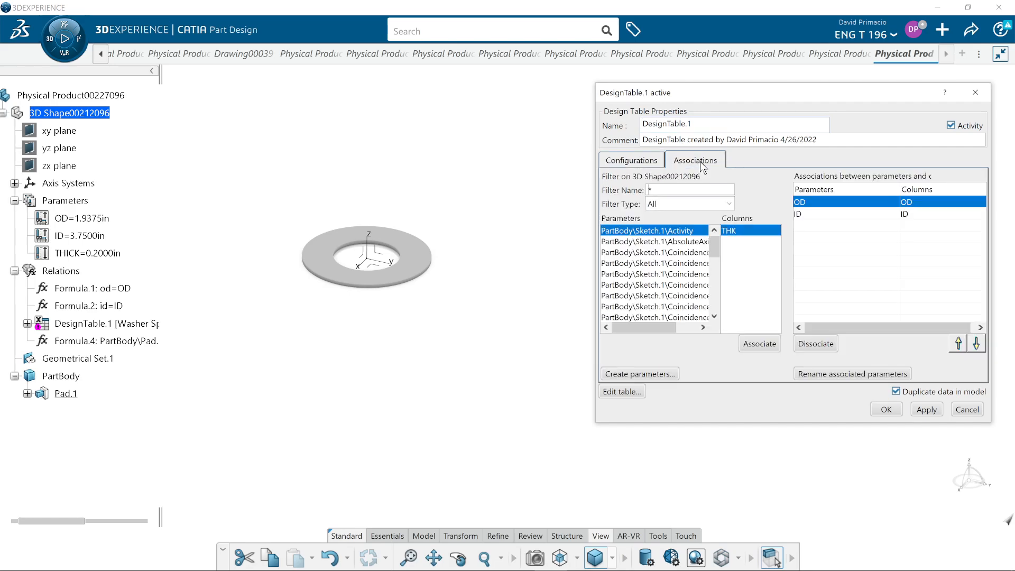
click(668, 207)
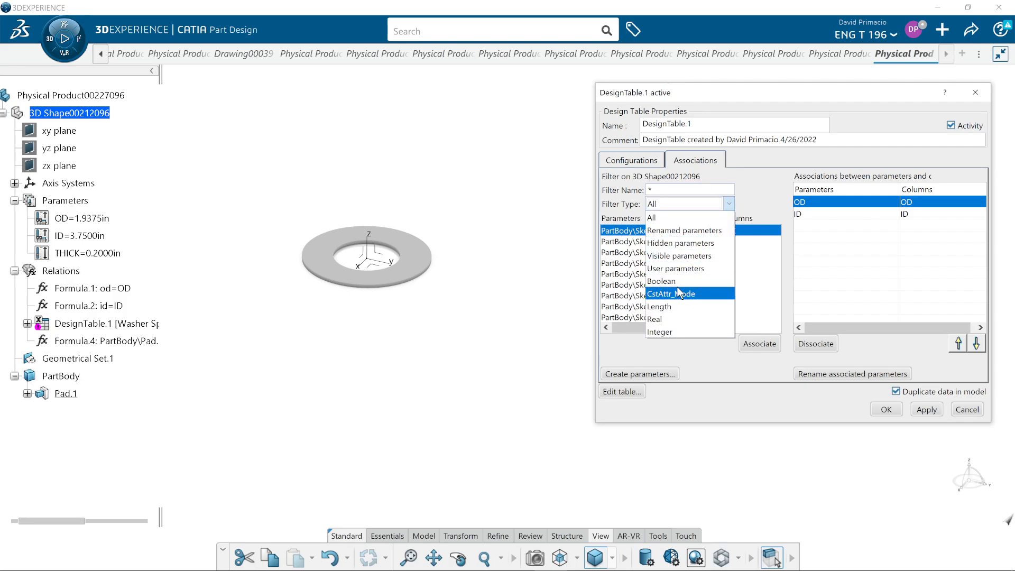
click(684, 231)
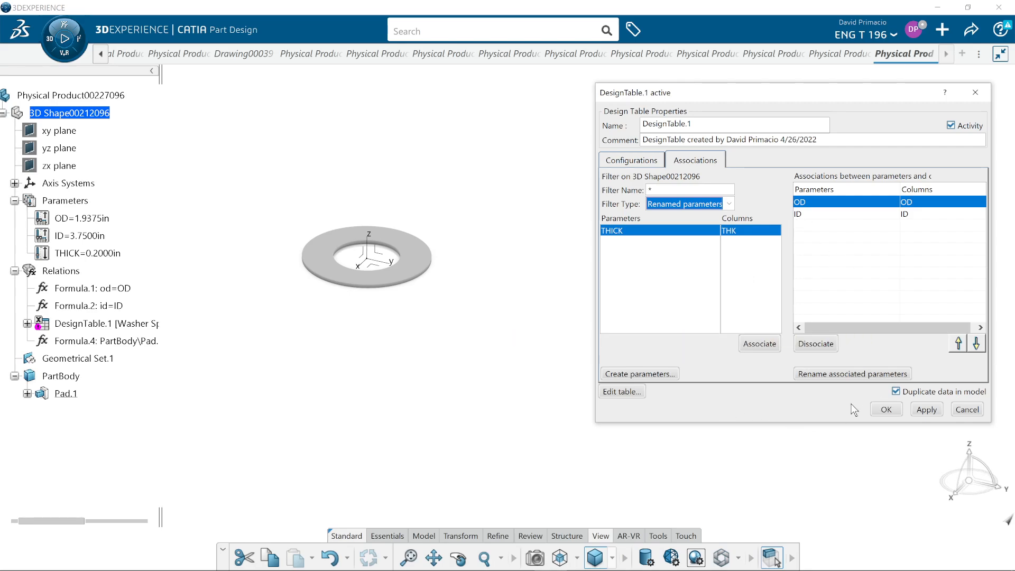
click(760, 346)
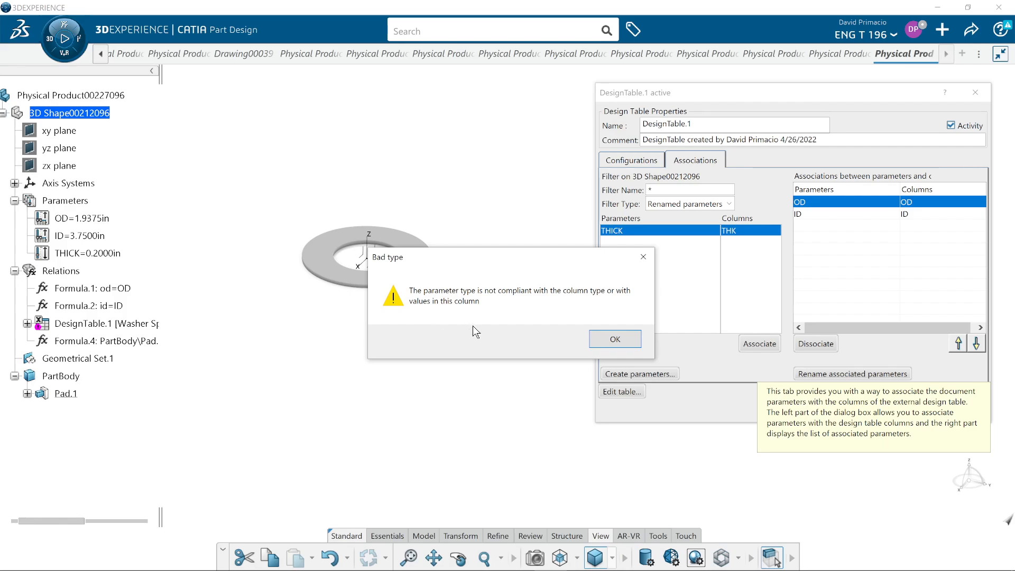
click(608, 343)
Reopen the design table in Excel for editing and review the values in the THK (in) column
click(637, 392)
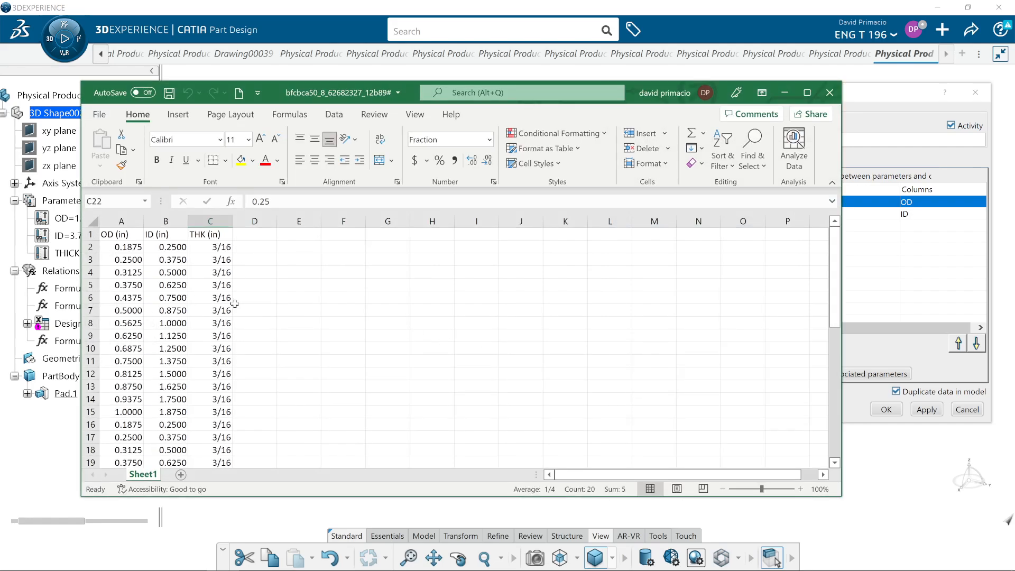
scroll(256, 381, down, 2)
scroll(252, 397, up, 2)
Switch to the Washer Size Chart in Firefox to check the listed thicknesses, and return to the Excel design table
key(alt+Tab)
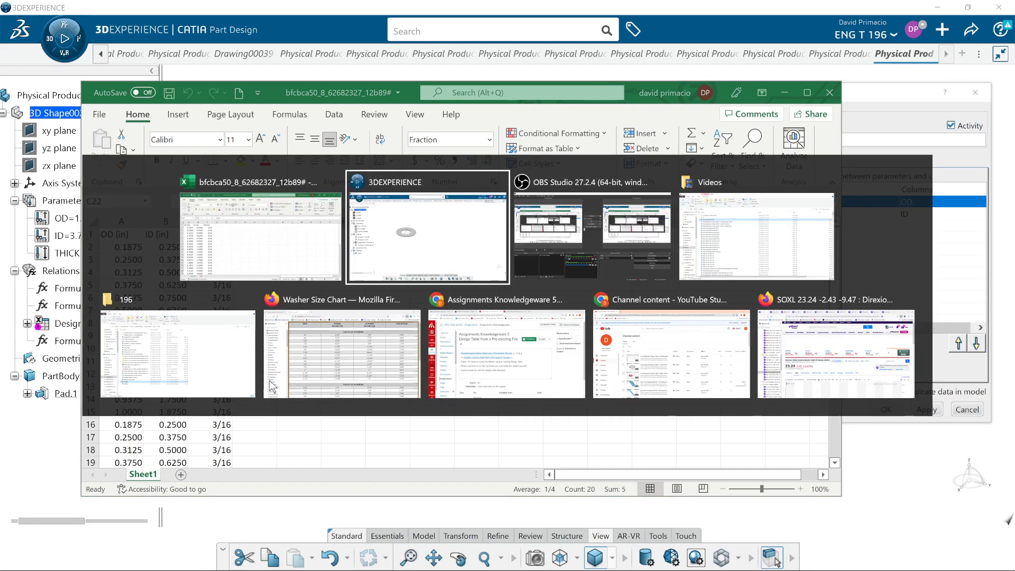
key(alt+Tab)
key(alt+Tab)
key(alt+Tab)
key(alt+Tab)
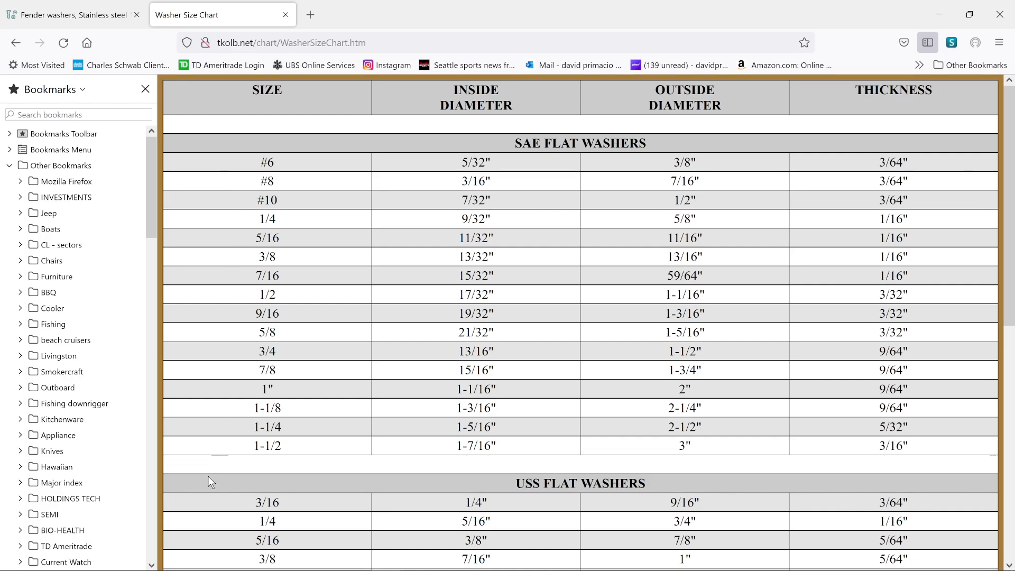
key(alt+Tab)
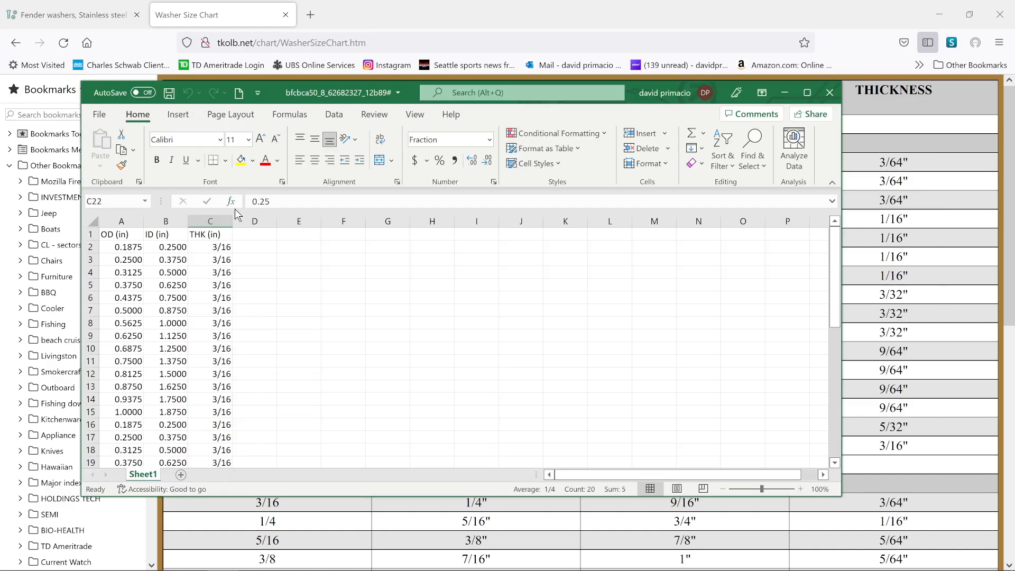
Change the number format of the whole THK (in) column to Number
click(204, 220)
click(467, 139)
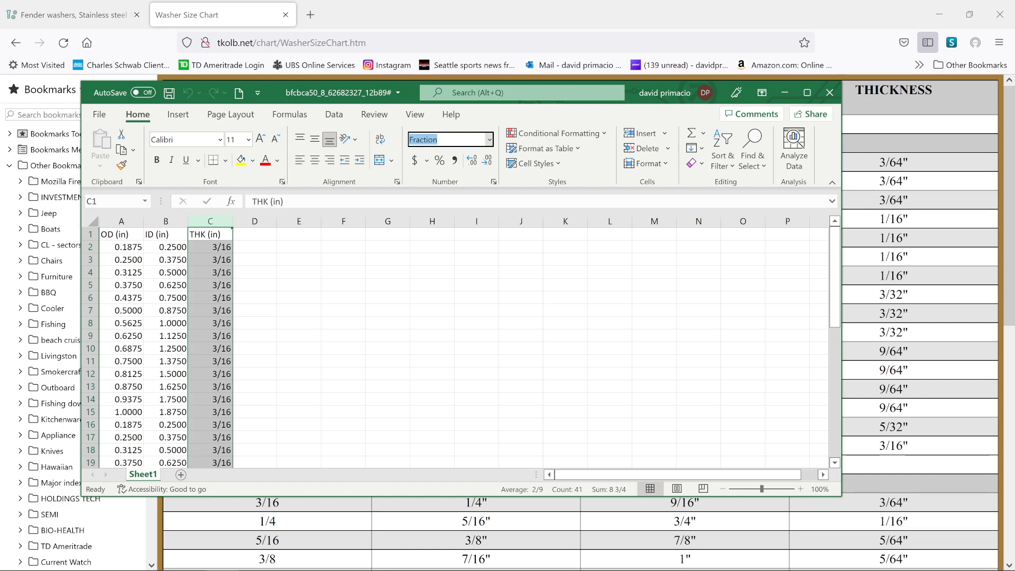
click(489, 139)
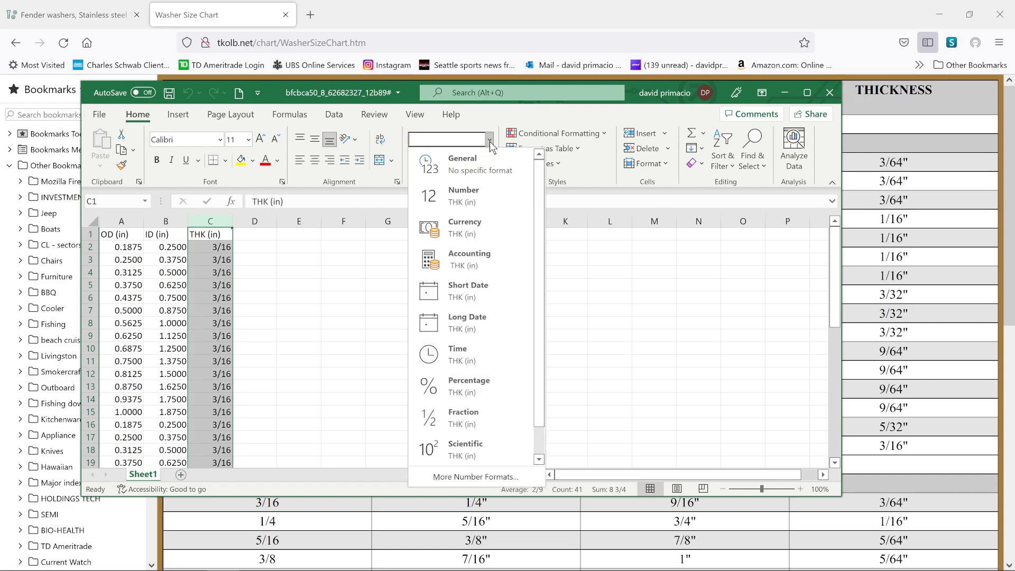
click(501, 185)
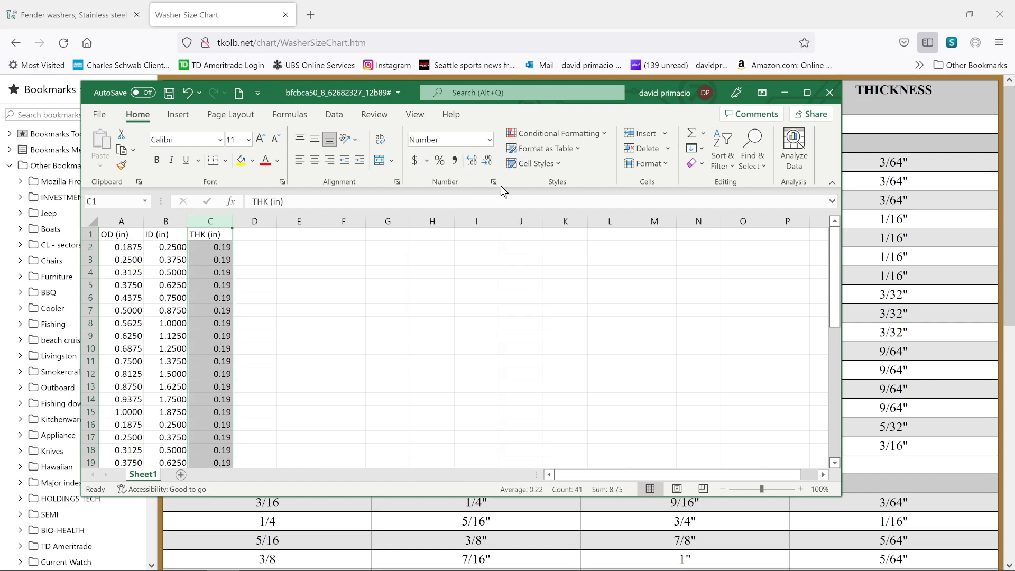
Close the design table workbook with its changes saved, and dismiss the Knowledge Report back in CATIA
click(829, 93)
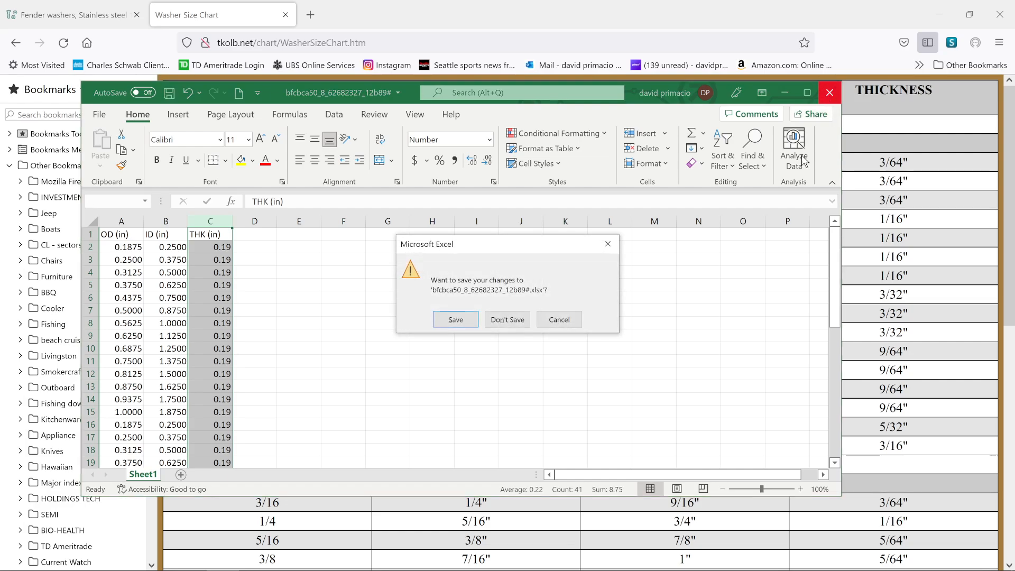
click(458, 320)
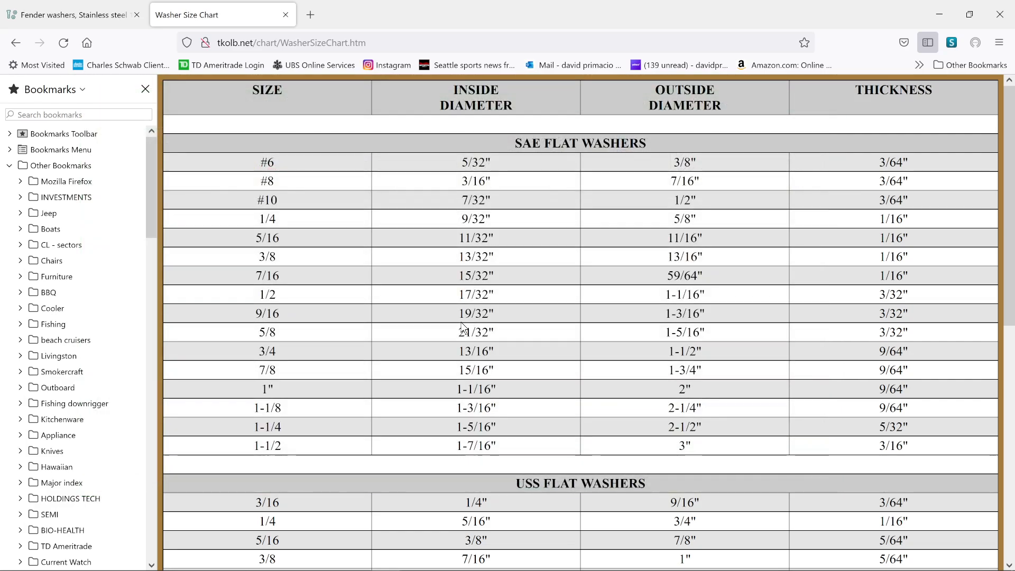
key(alt+Tab)
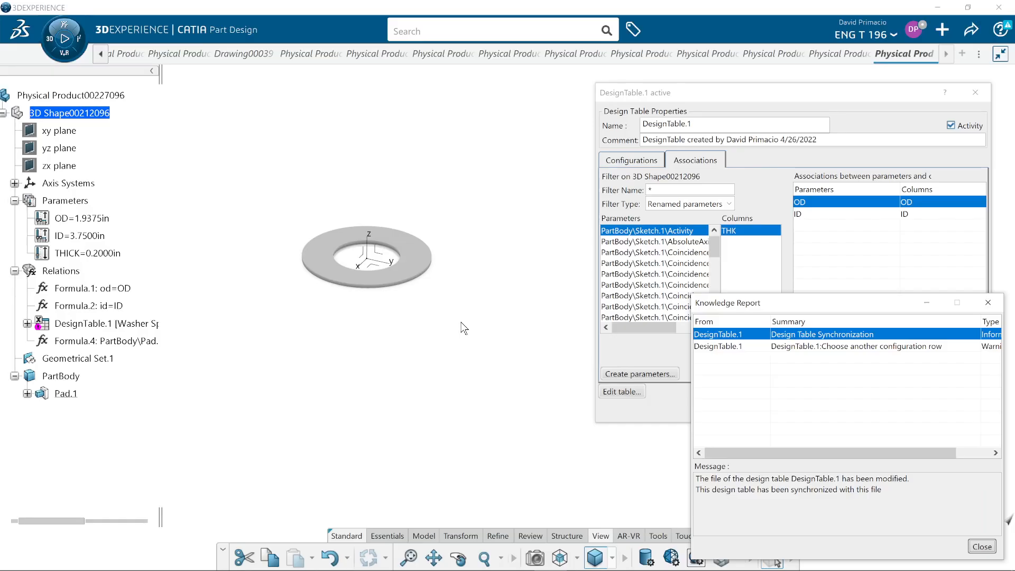
click(982, 546)
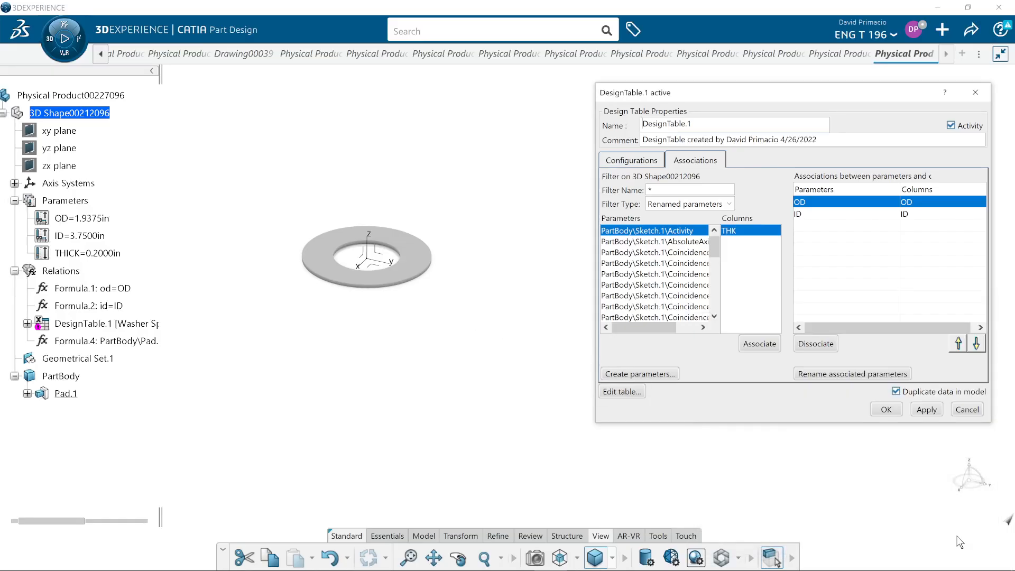
Try to associate the selected PartBody\Sketch.1\Activity parameter with the THK column
click(767, 344)
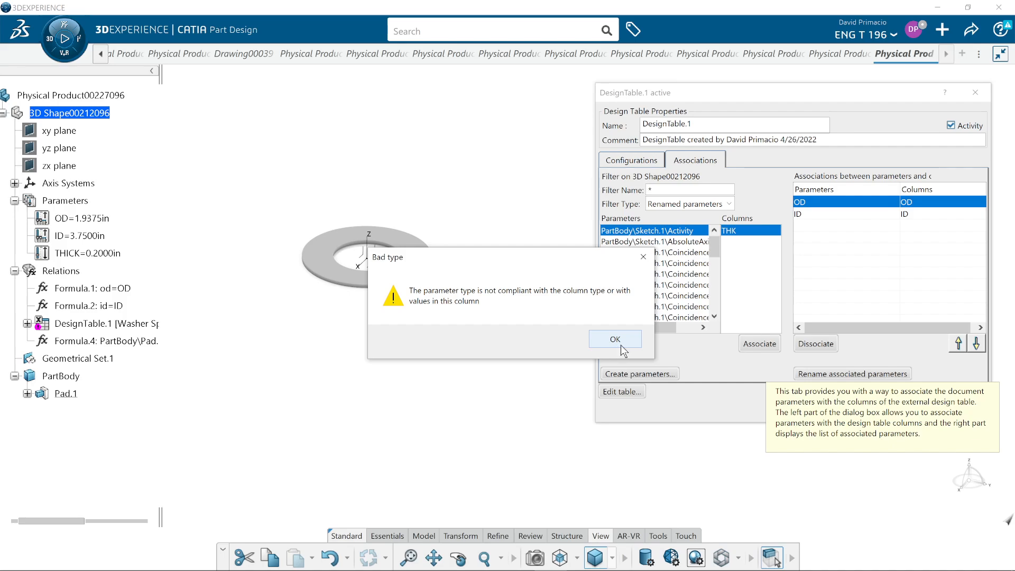
click(615, 339)
Reopen the design table in Excel and review the THK (in) column down to its last row
click(624, 391)
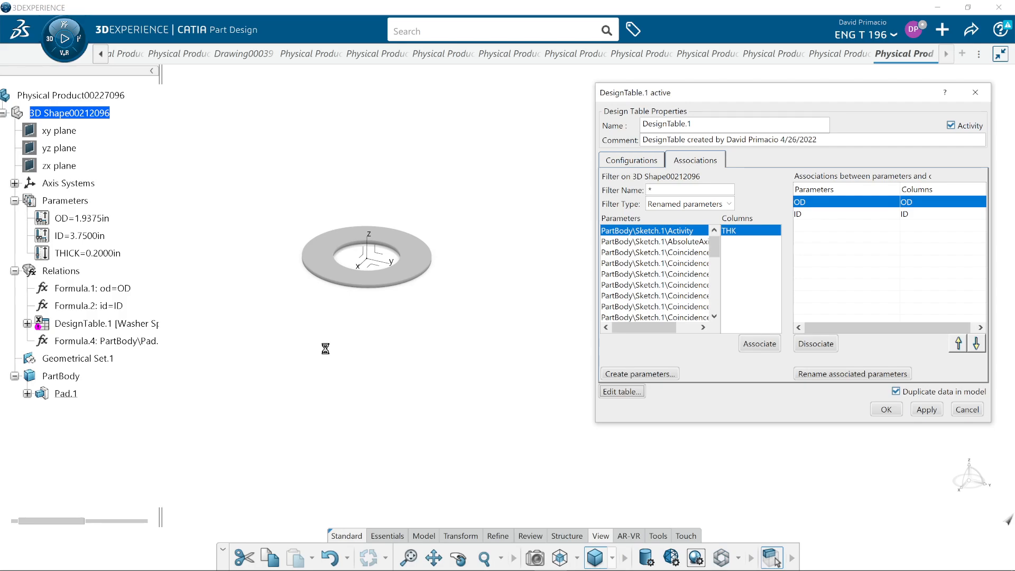
scroll(303, 344, down, 12)
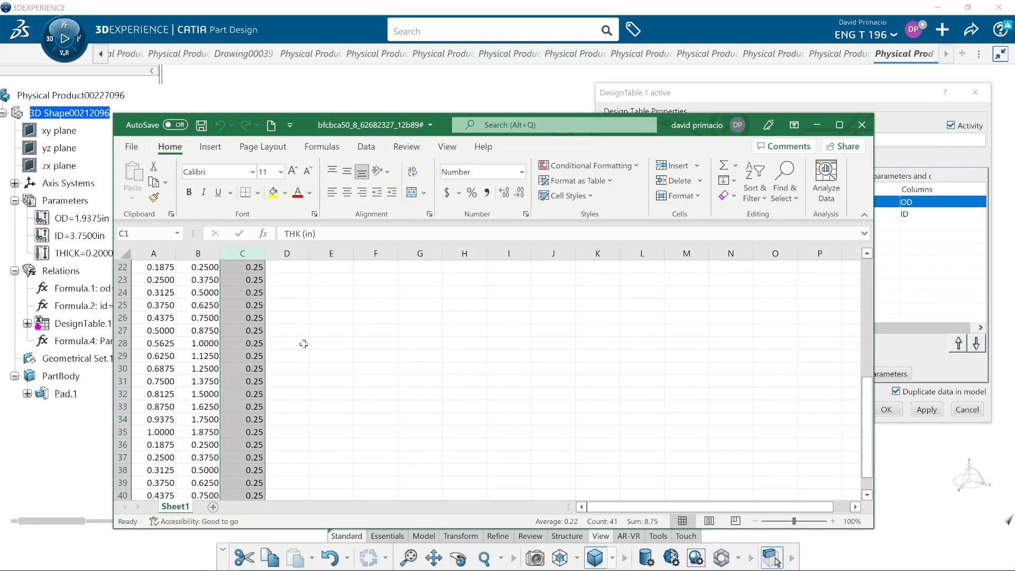
click(306, 345)
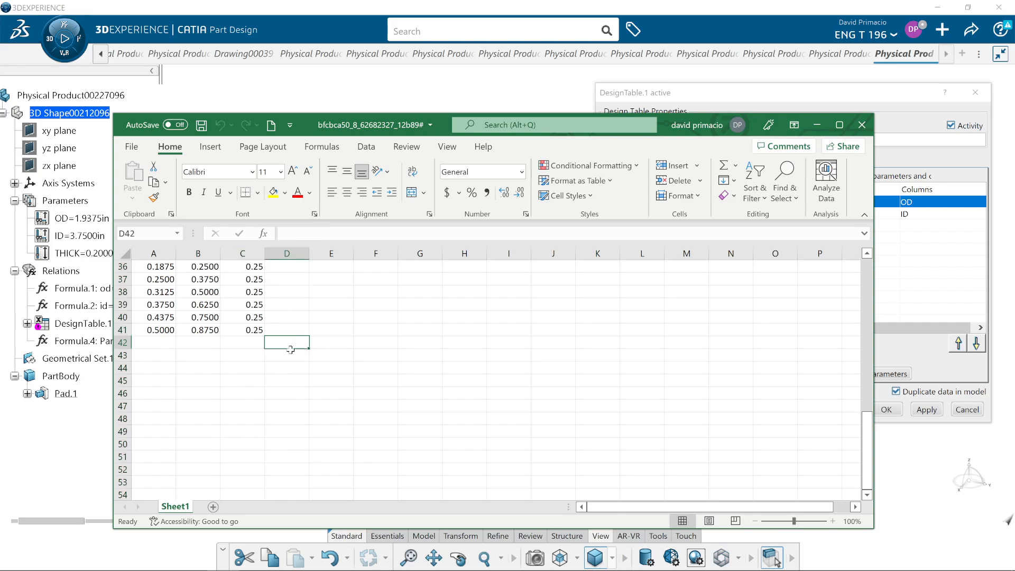
scroll(285, 349, up, 10)
scroll(281, 352, up, 2)
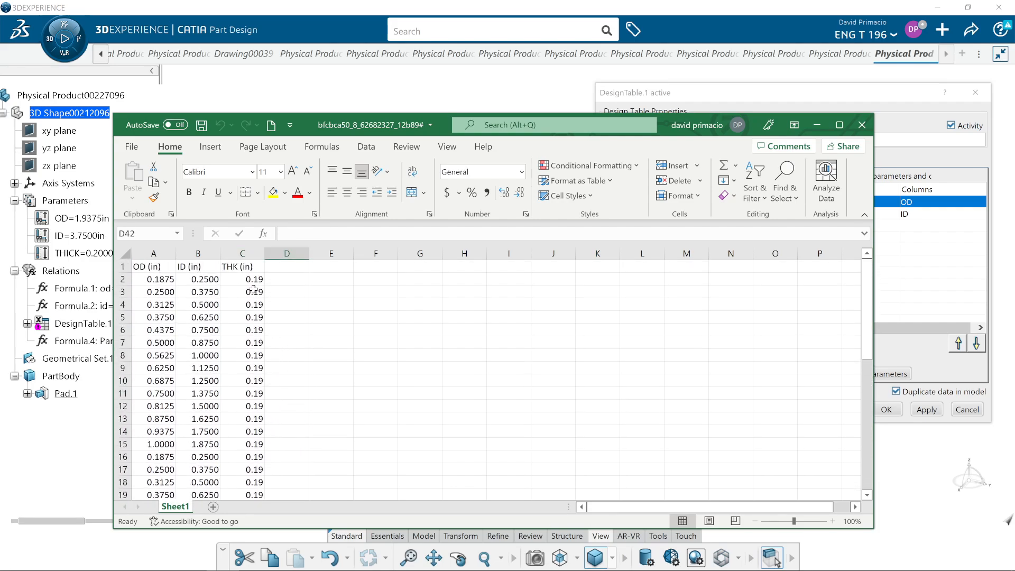
Check the THK (in) header text for trailing characters, and close the workbook with its changes saved
click(236, 266)
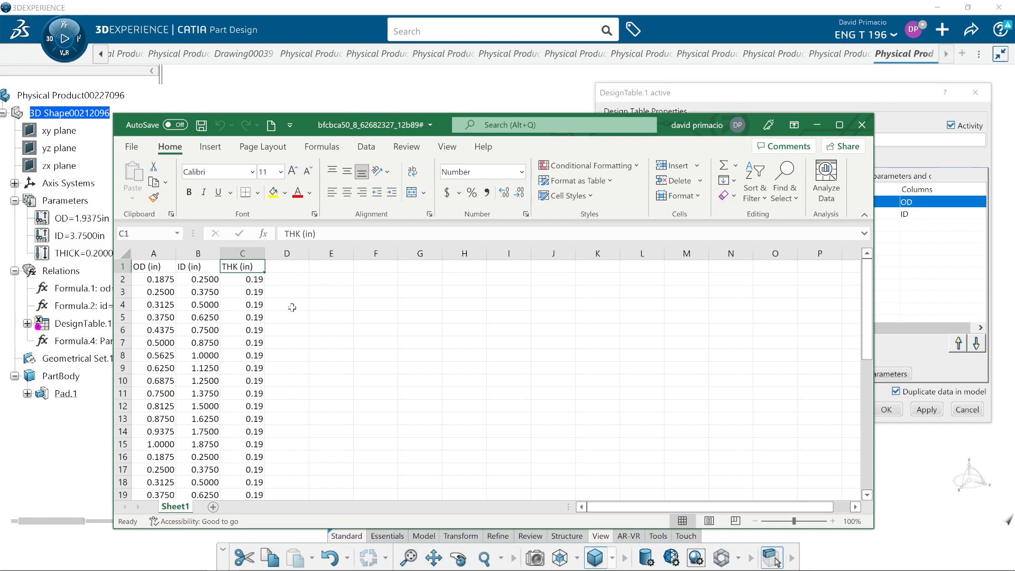
click(301, 234)
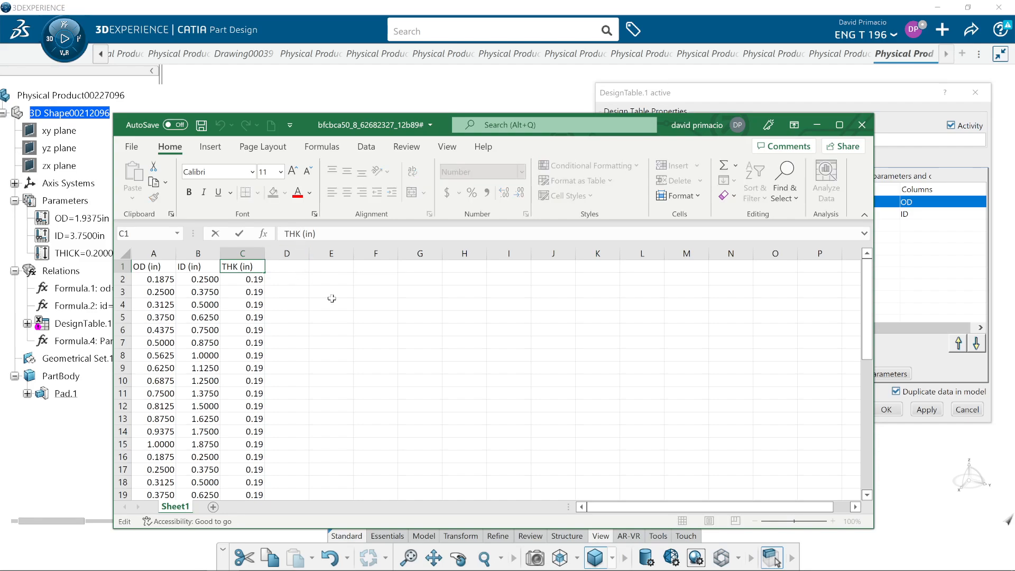
key(Delete)
scroll(474, 408, down, 15)
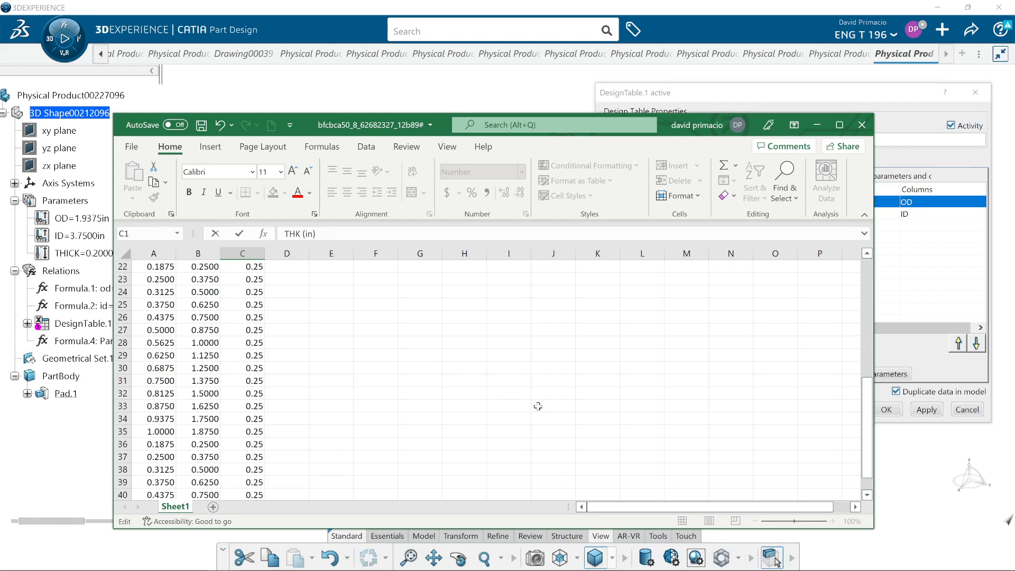
scroll(535, 407, up, 10)
click(863, 126)
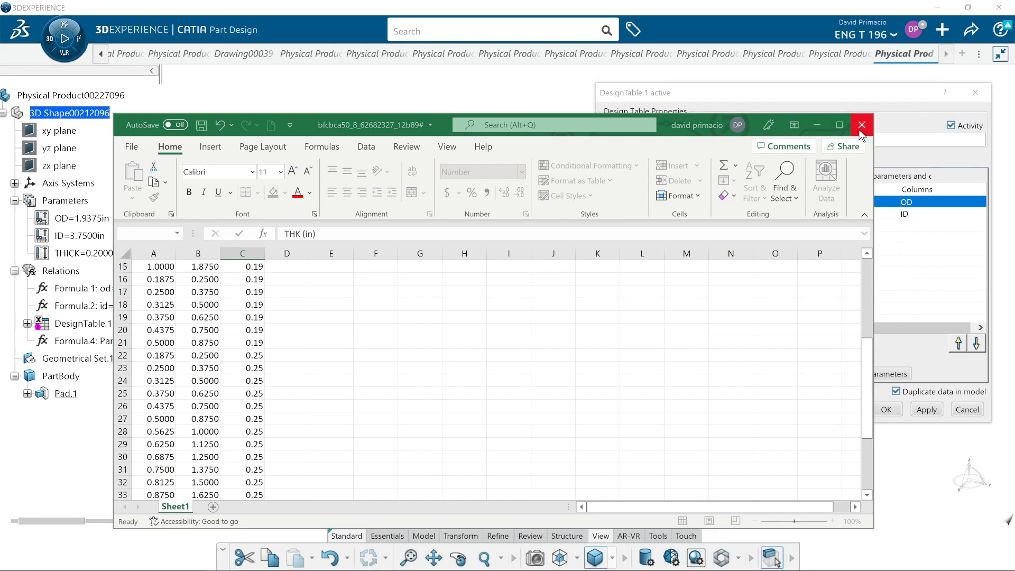
click(442, 324)
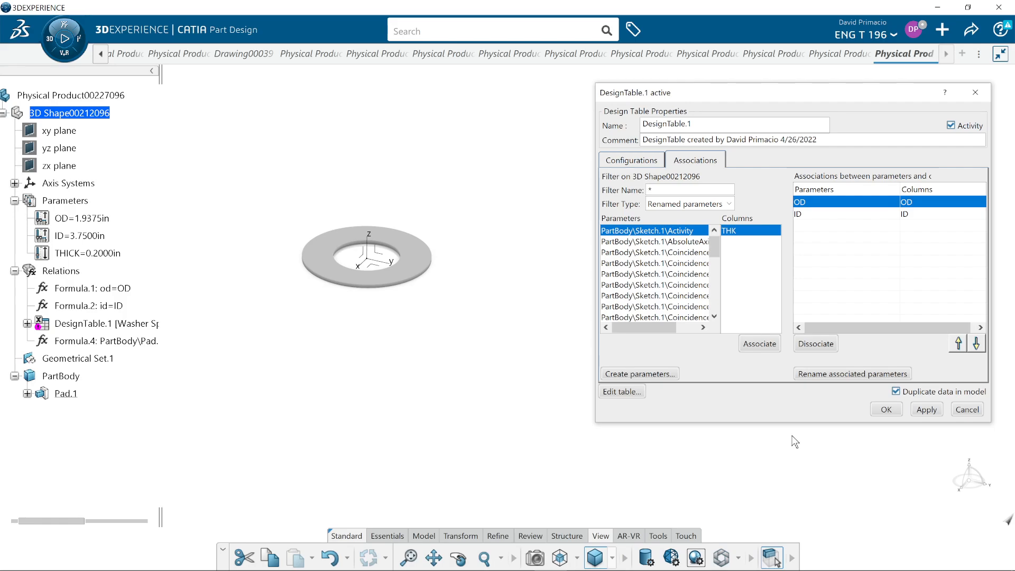
Try again to associate the selected sketch parameter with the THK column
click(759, 344)
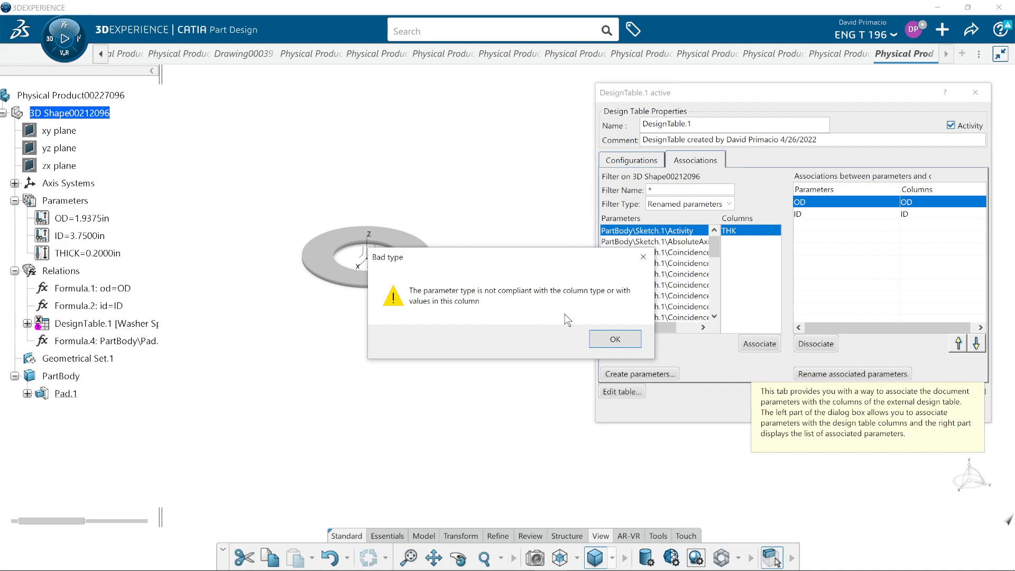
click(615, 339)
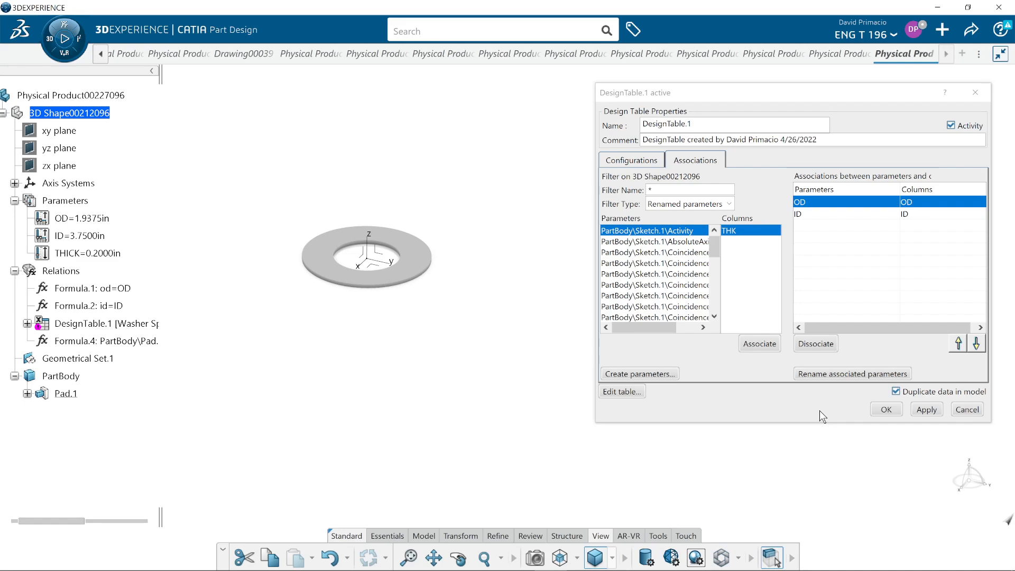
key(alt+Tab)
key(alt+Tab)
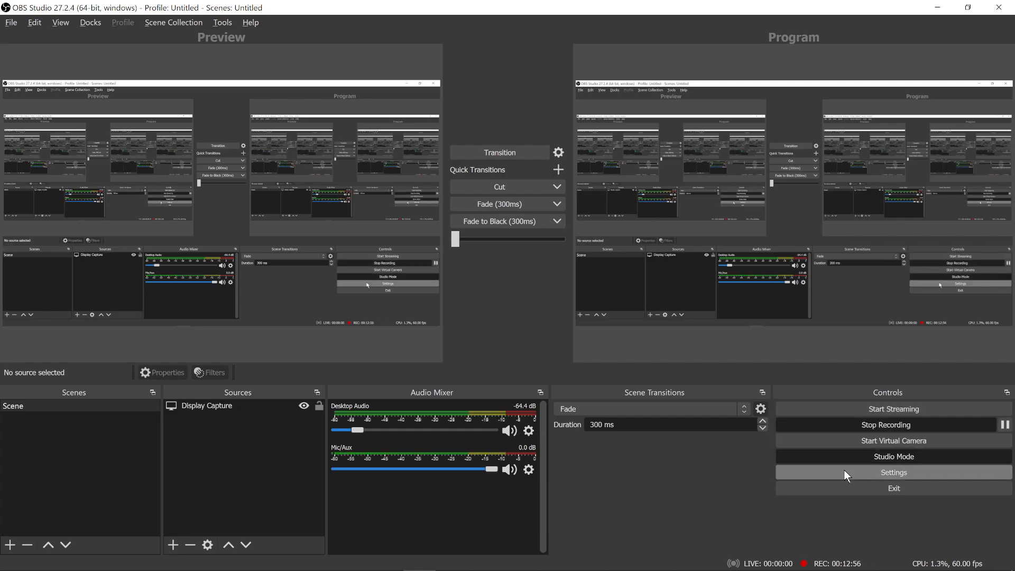
key(alt+Tab)
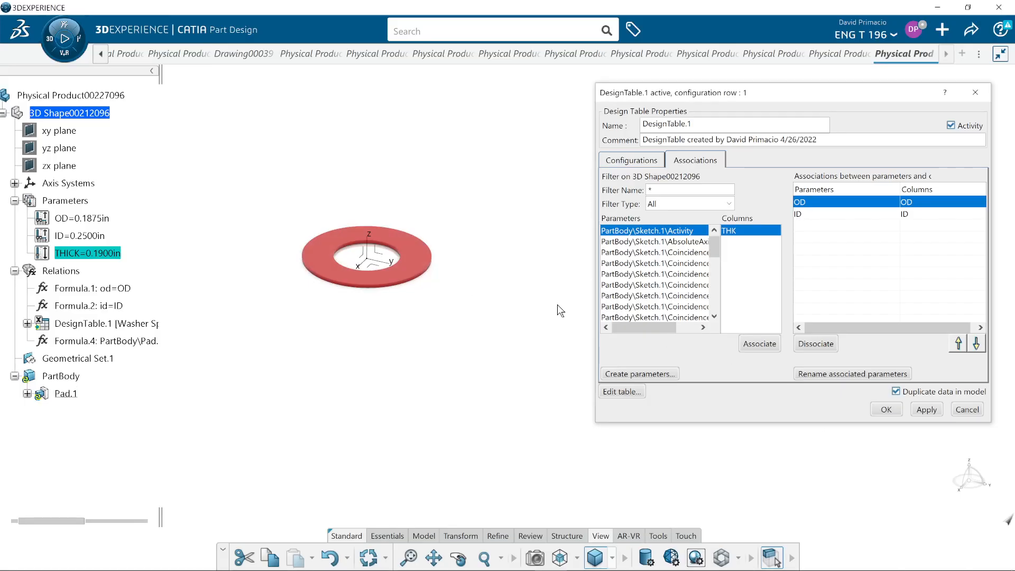
Filter the associations to Renamed parameters, associate THICK with the THK column, and apply the design table
click(652, 204)
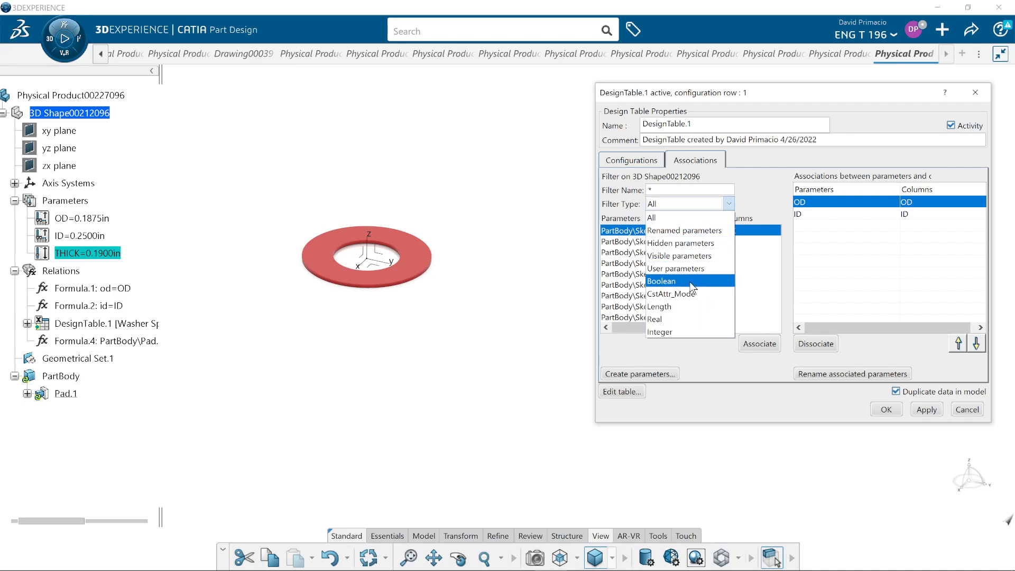
click(684, 231)
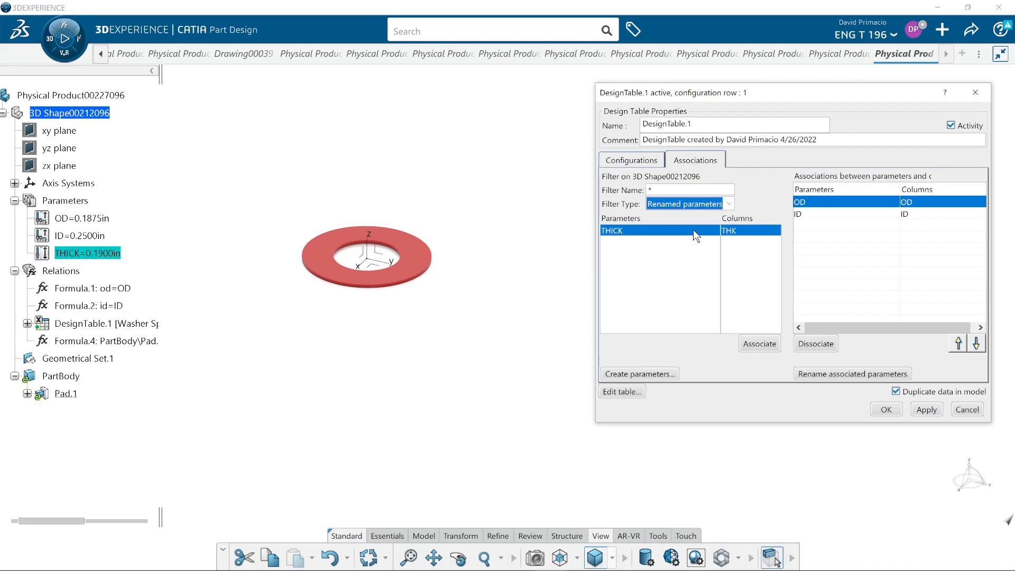
click(751, 349)
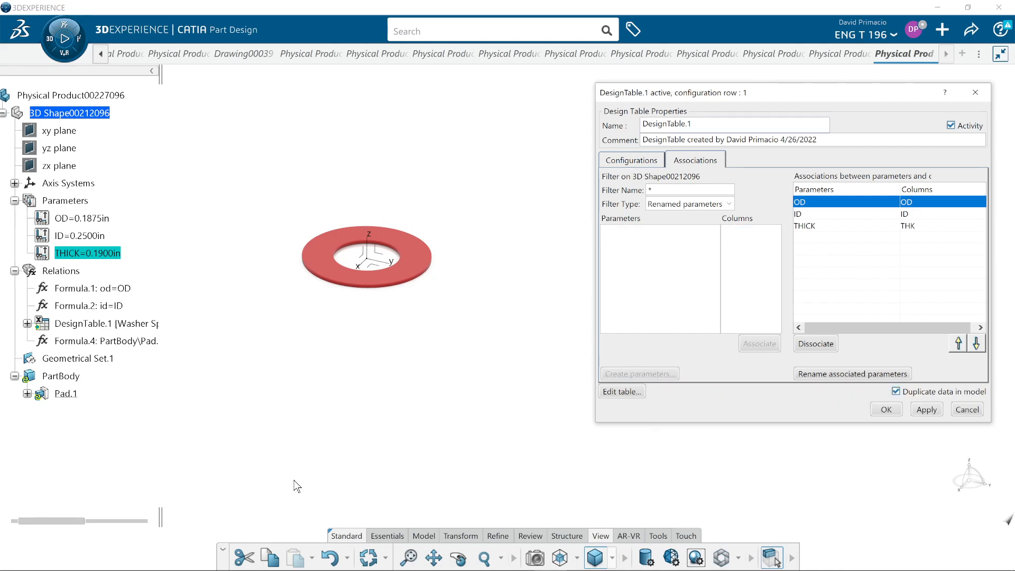
click(926, 410)
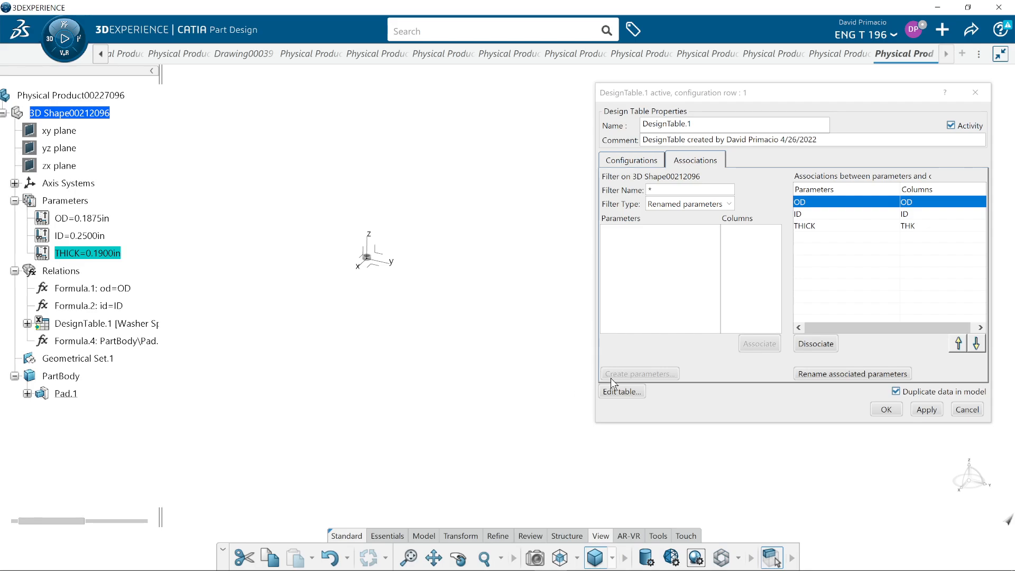
Apply configuration row 40 of the design table, with OD 0.5000in, ID 0.8750in and THICK 0.2500in
click(620, 165)
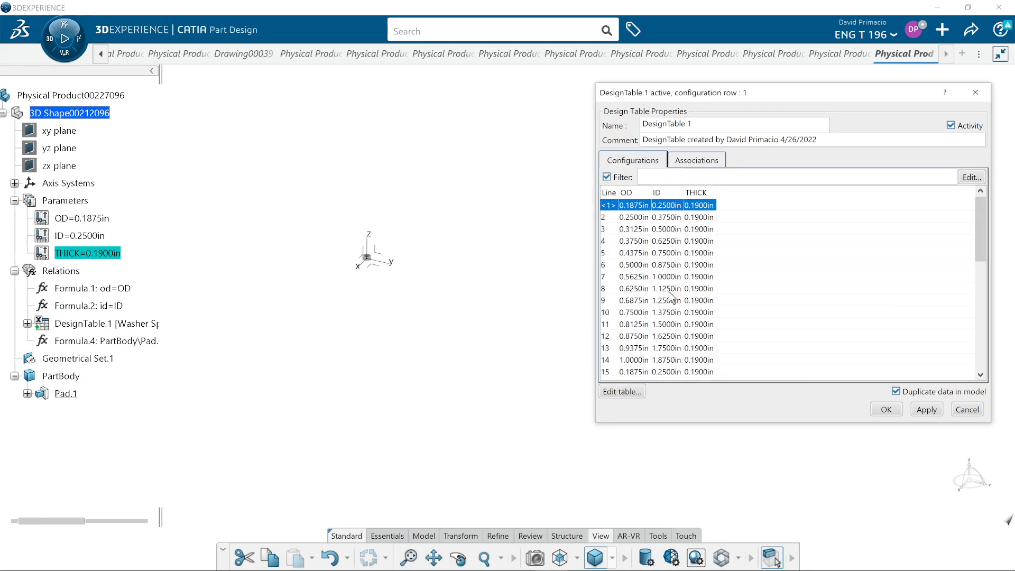
scroll(666, 348, down, 8)
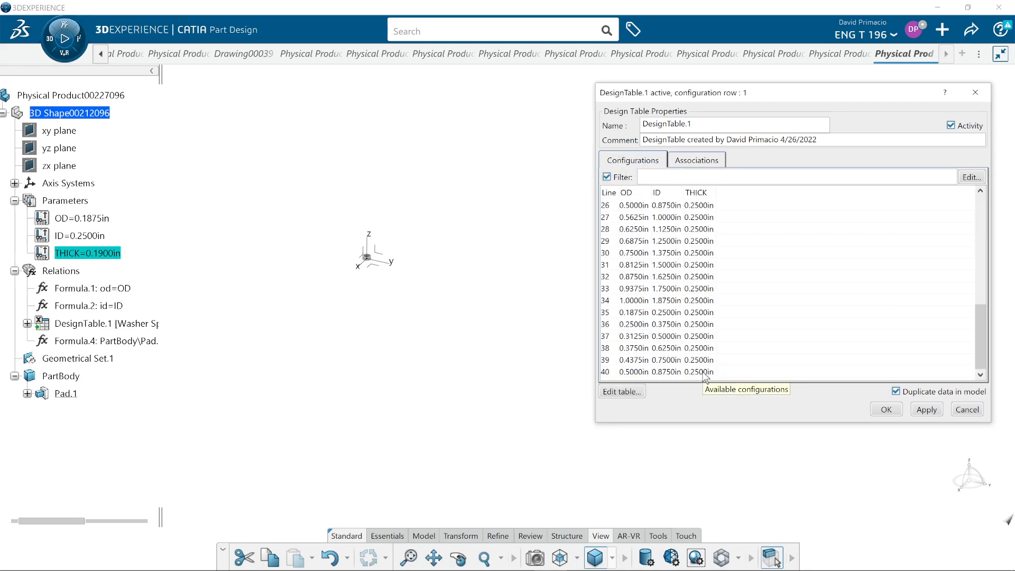
click(706, 374)
click(926, 412)
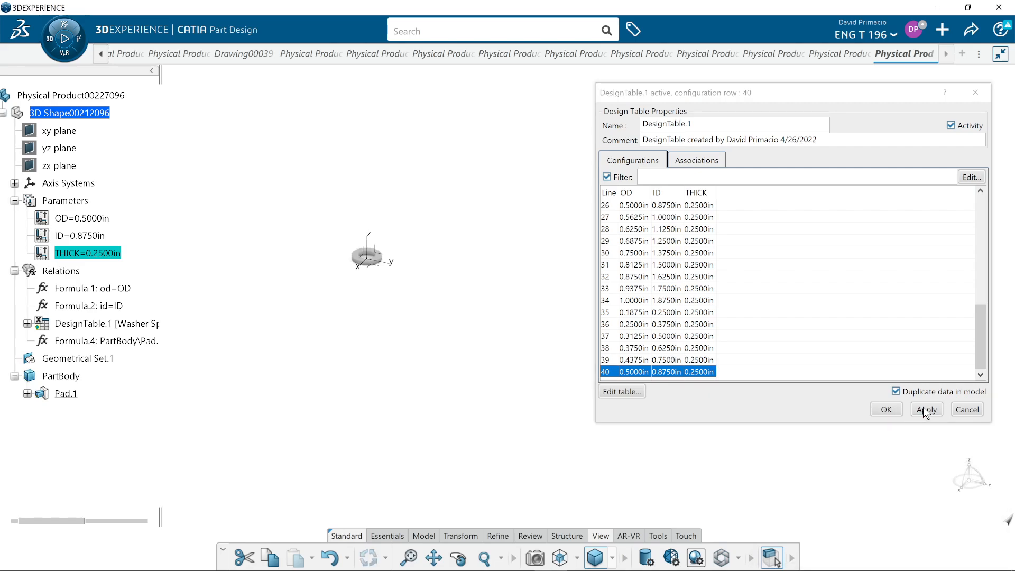
Apply configuration row 6 to the washer, with OD 0.5000in, ID 0.8750in and THICK 0.1900in
scroll(716, 283, up, 7)
middle_drag(291, 412, 500, 389)
click(640, 218)
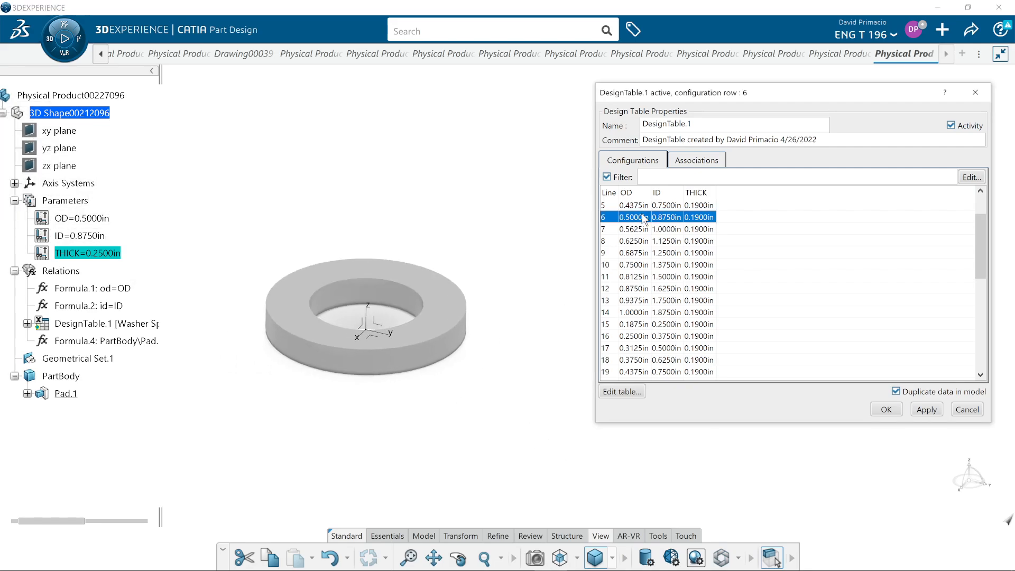
click(928, 411)
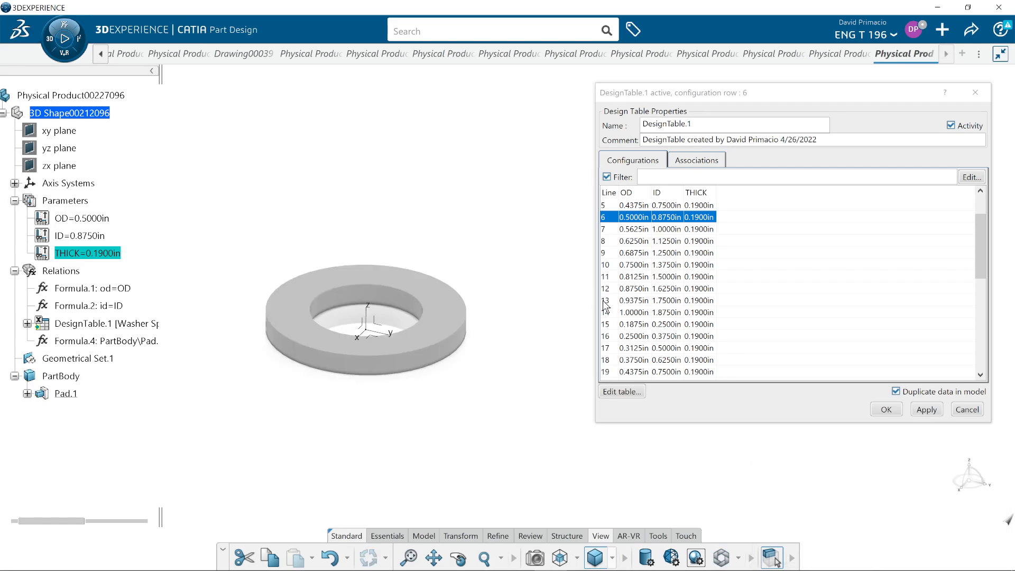
Apply configuration row 2, with OD 0.2500in, ID 0.3750in and THICK 0.1900in, and inspect the resized washer up close
scroll(607, 307, up, 2)
click(646, 218)
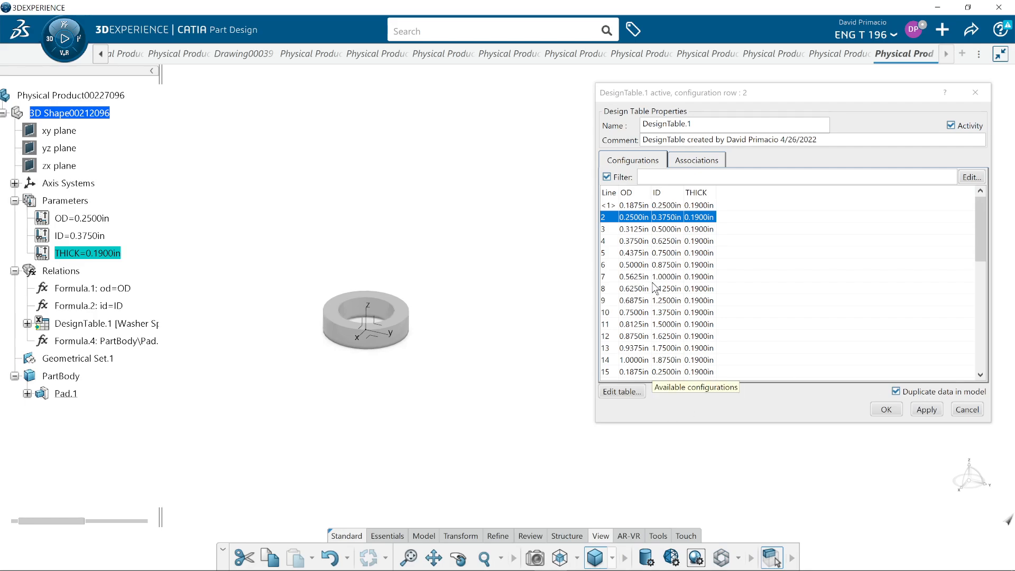
middle_drag(425, 354, 441, 308)
middle_drag(212, 363, 482, 373)
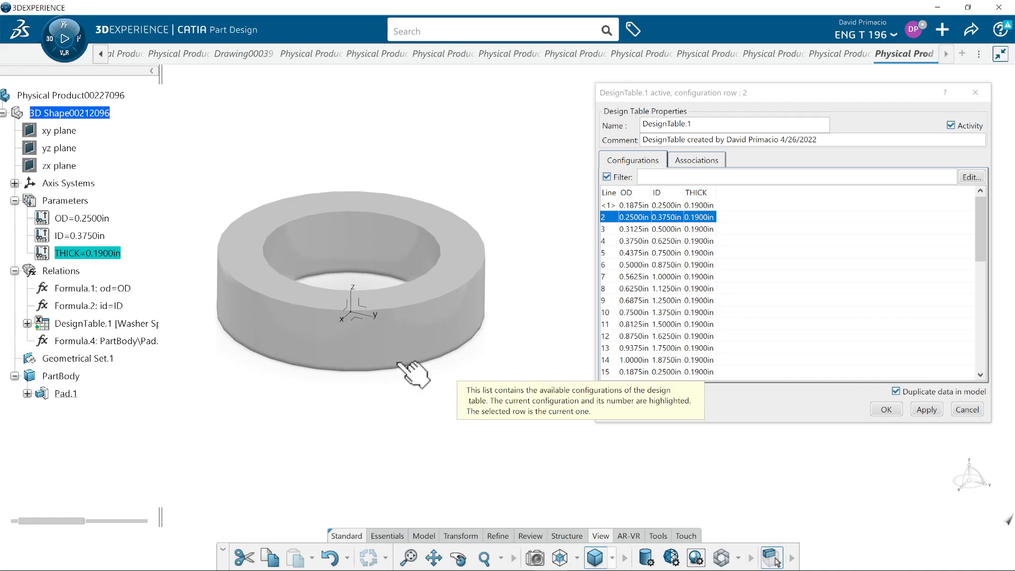
middle_drag(285, 378, 324, 335)
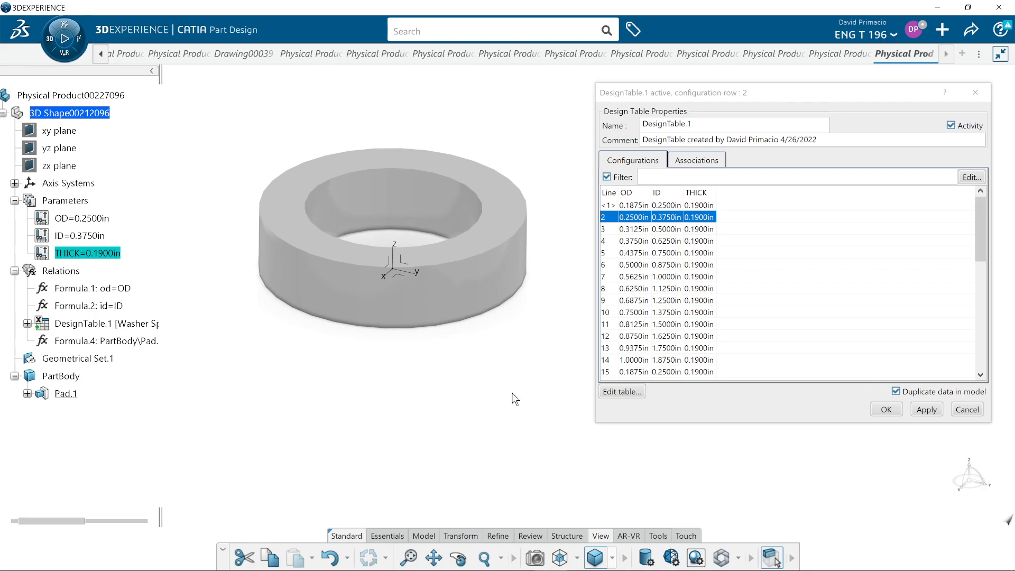
key(alt+Tab)
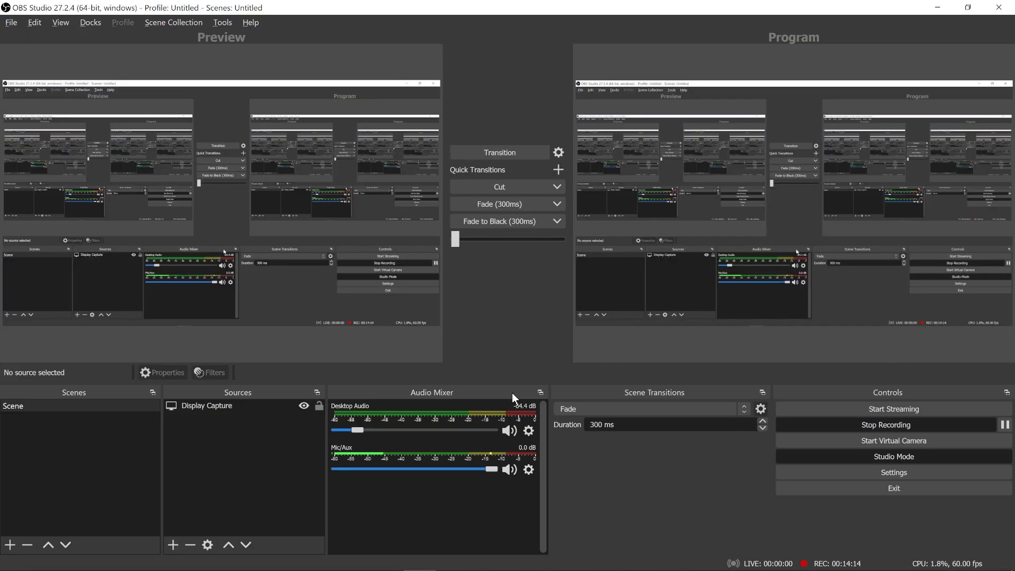